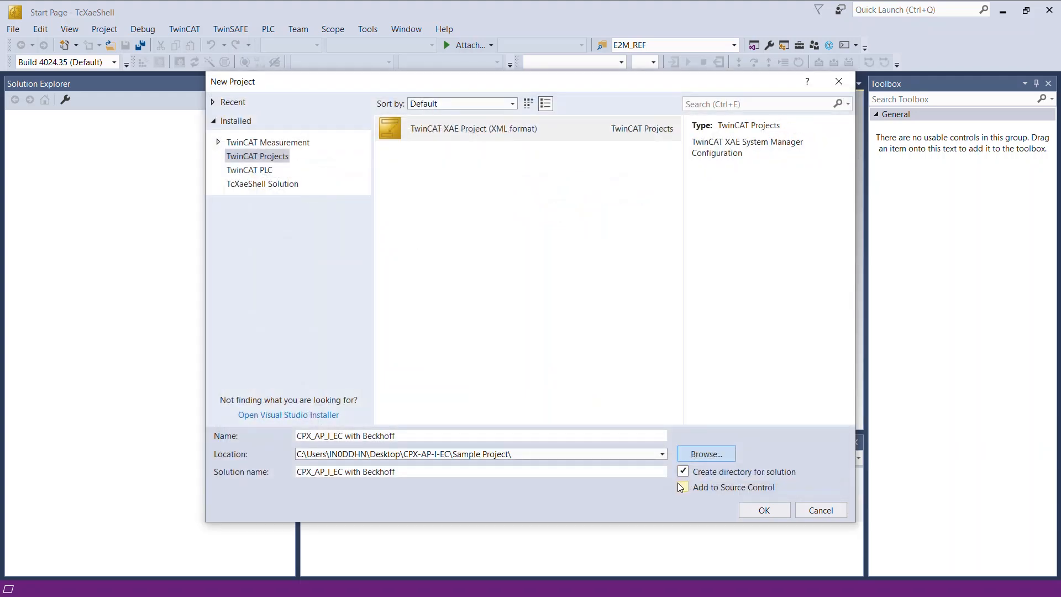
- Create the TwinCAT project CPX_AP_I_EC with Beckhoff and add a Standard PLC Project named Sample Project to its PLC node
left_click(761, 510)
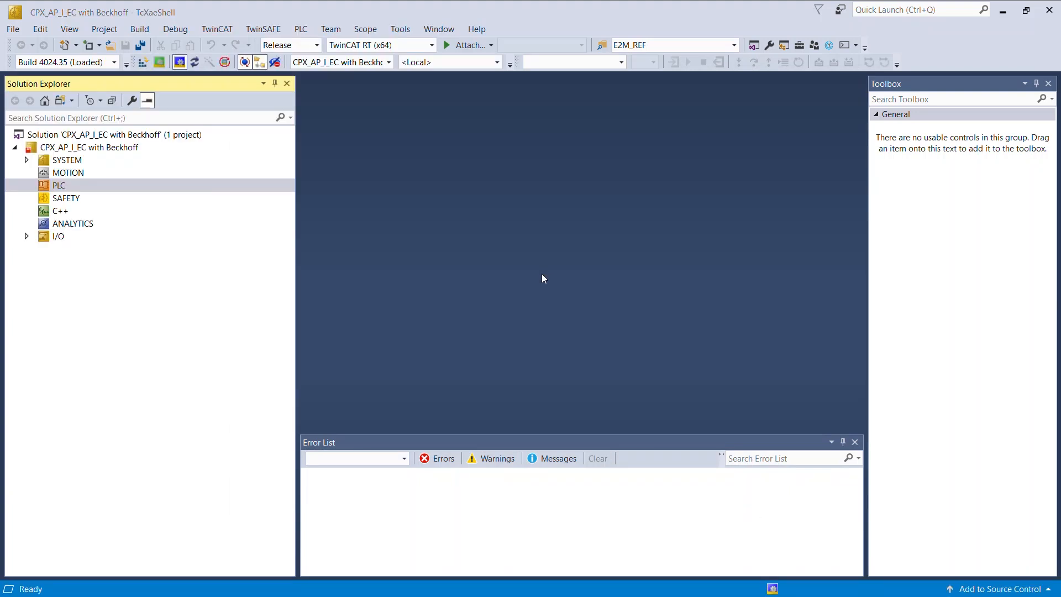
right_click(104, 190)
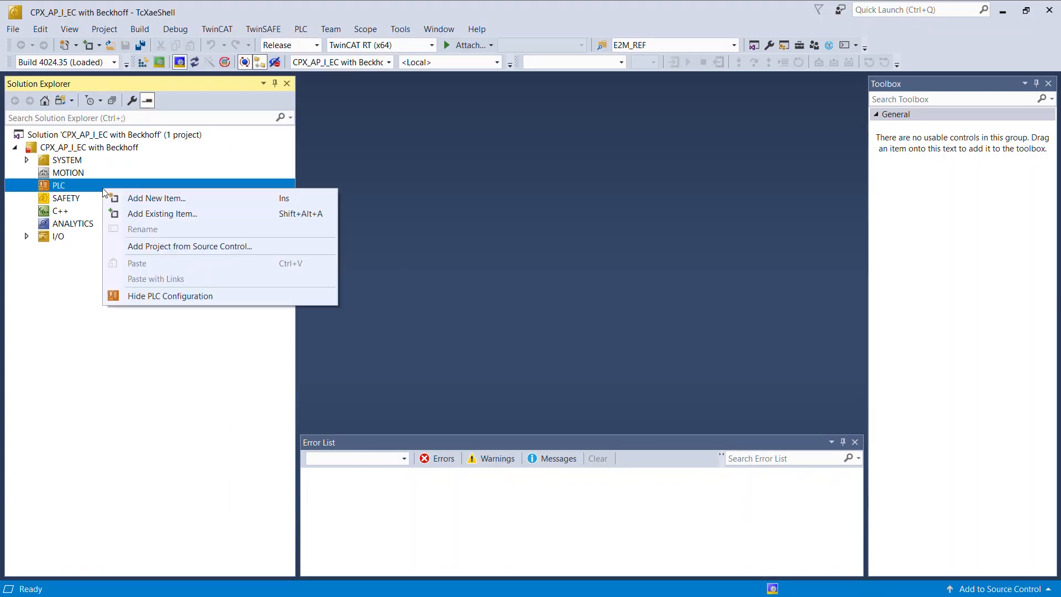
left_click(140, 201)
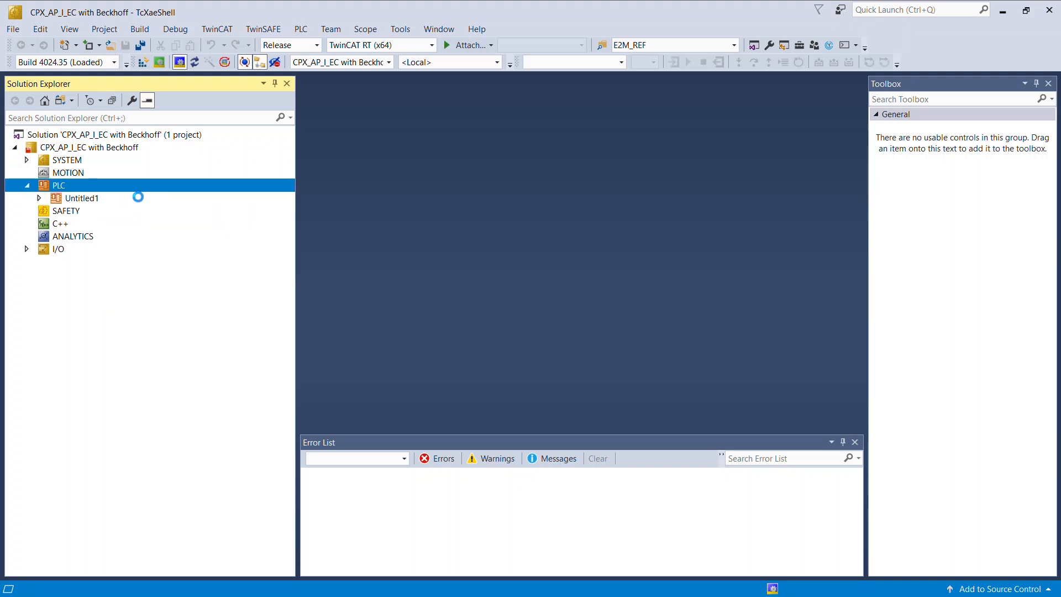
left_click(427, 132)
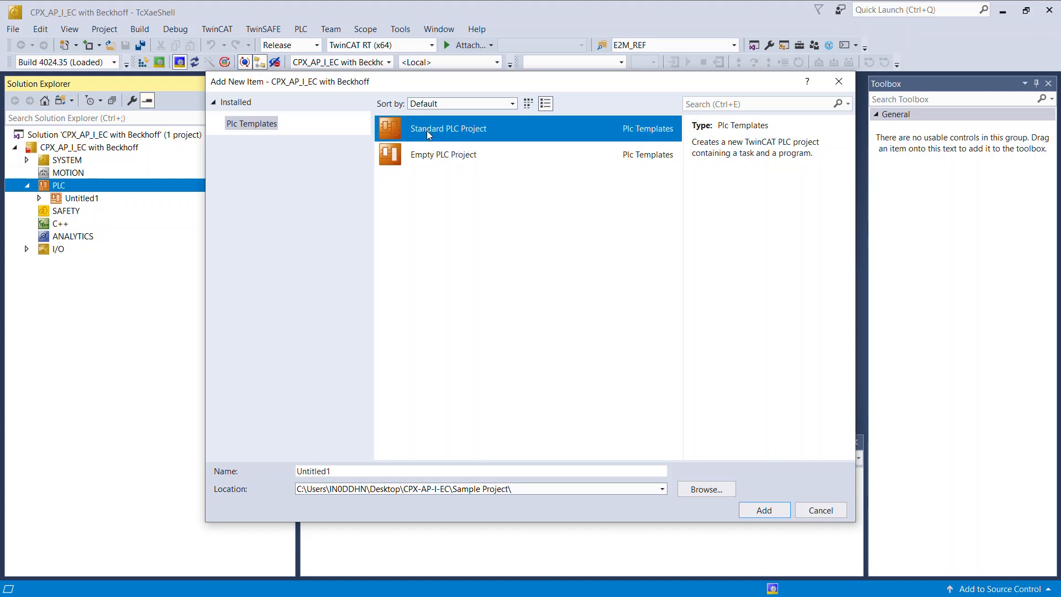
left_click(349, 470)
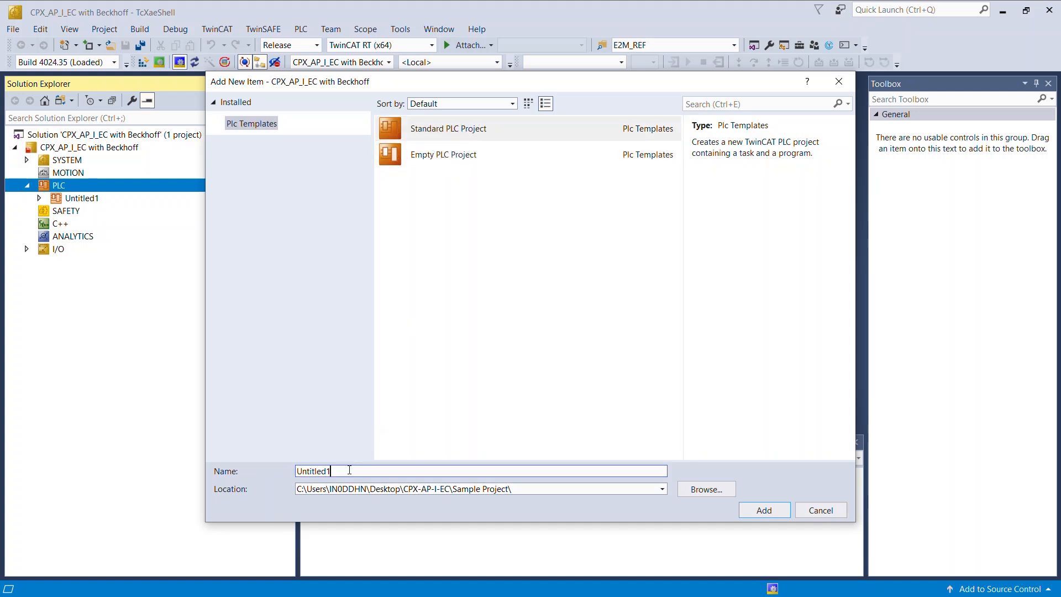
left_click_drag(350, 470, 264, 472)
type("Sample Project")
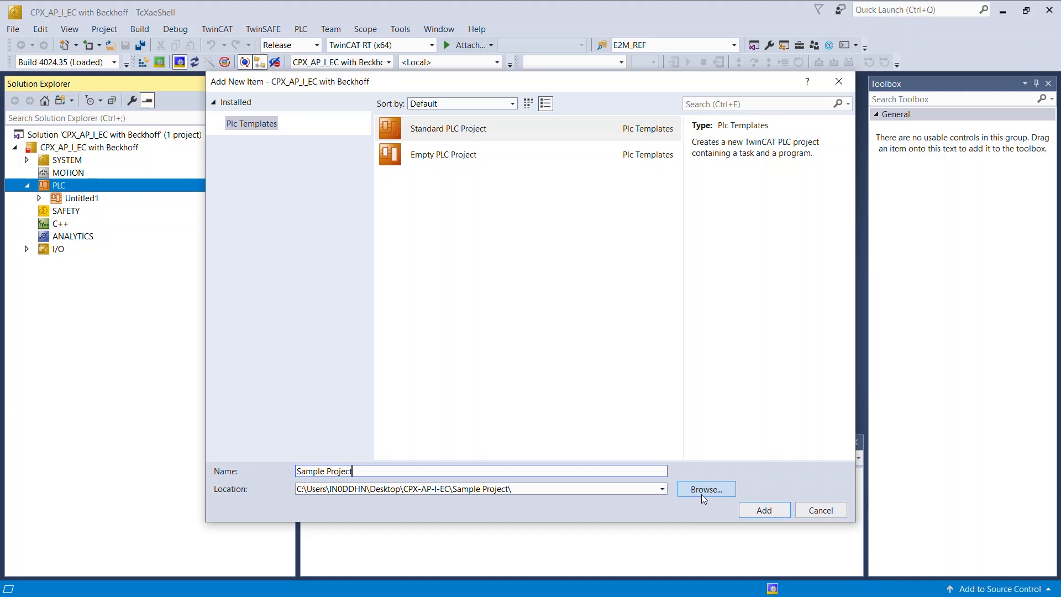
left_click(757, 510)
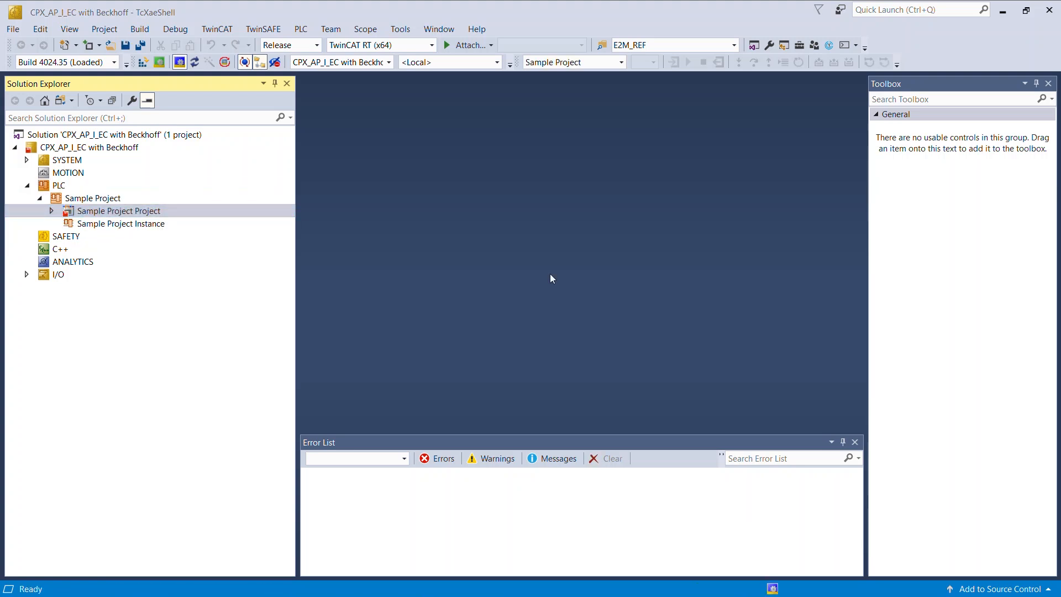
- Start choosing a target system and run an Ethernet broadcast search over all three listed network adapters
left_click(498, 61)
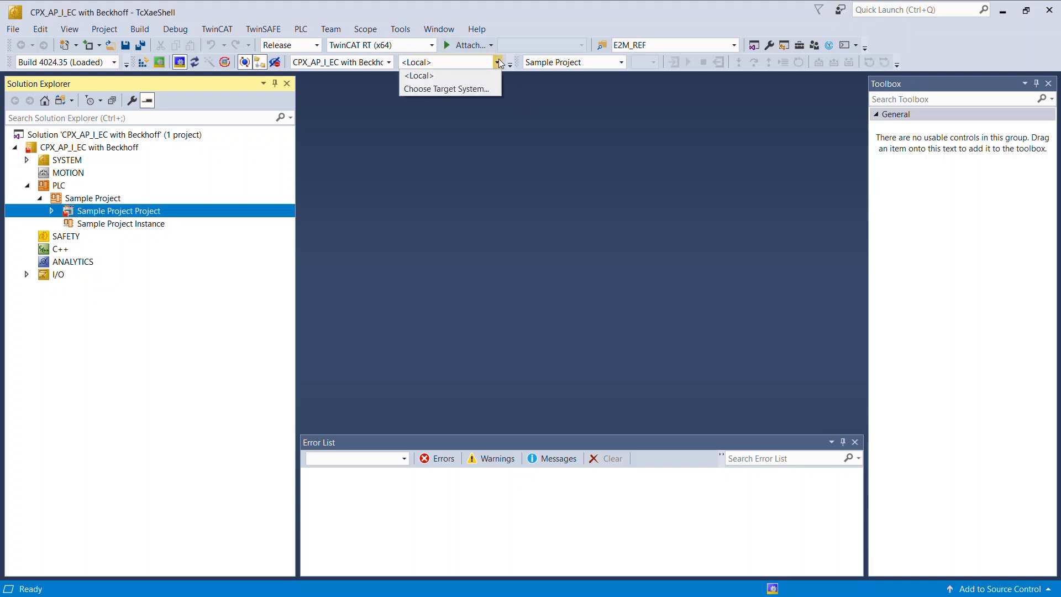
left_click(486, 89)
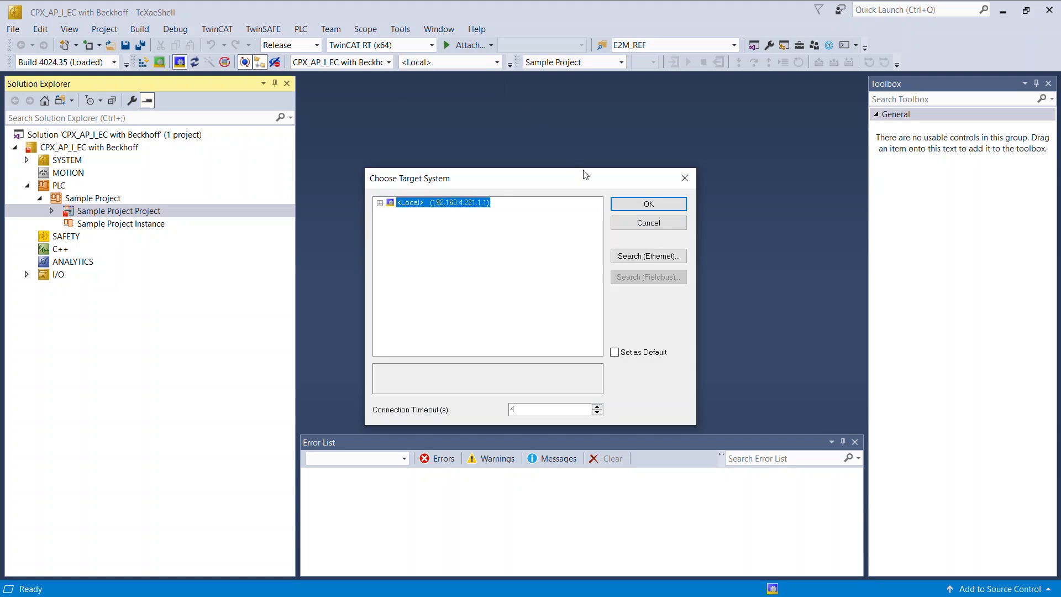
left_click(641, 257)
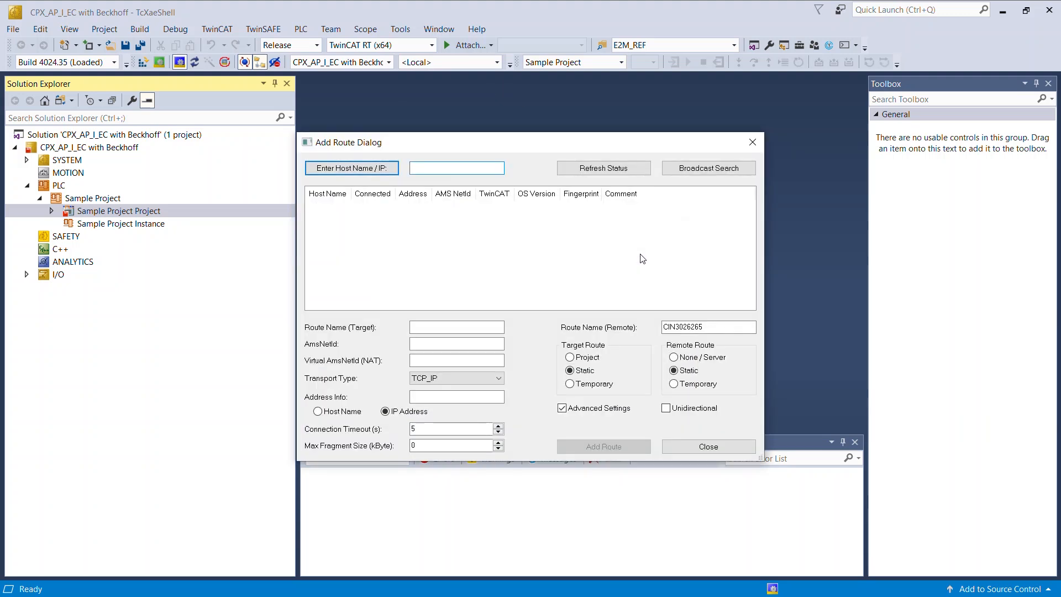
left_click(685, 175)
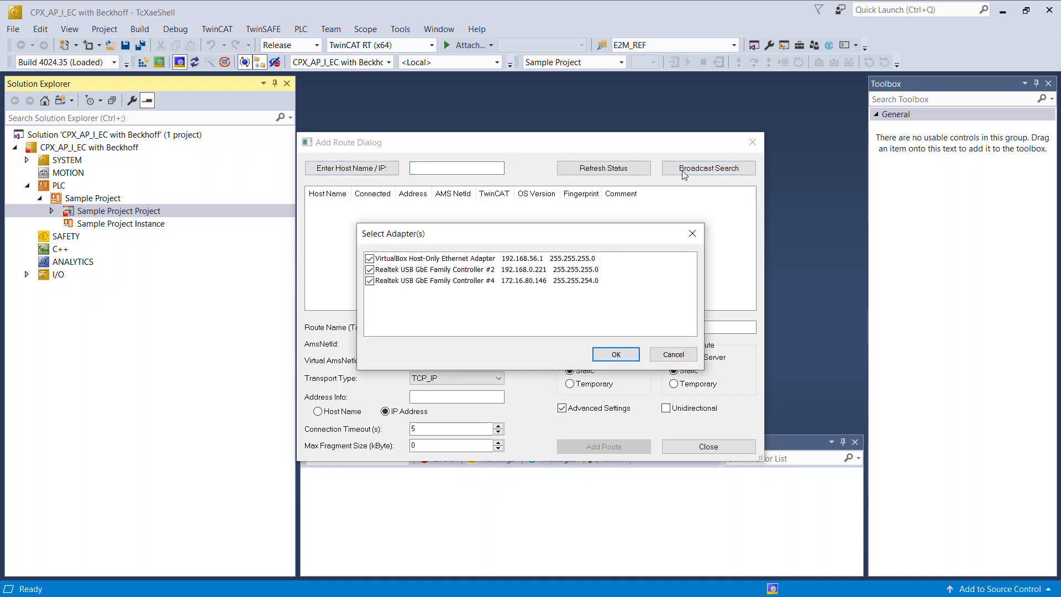
left_click(627, 355)
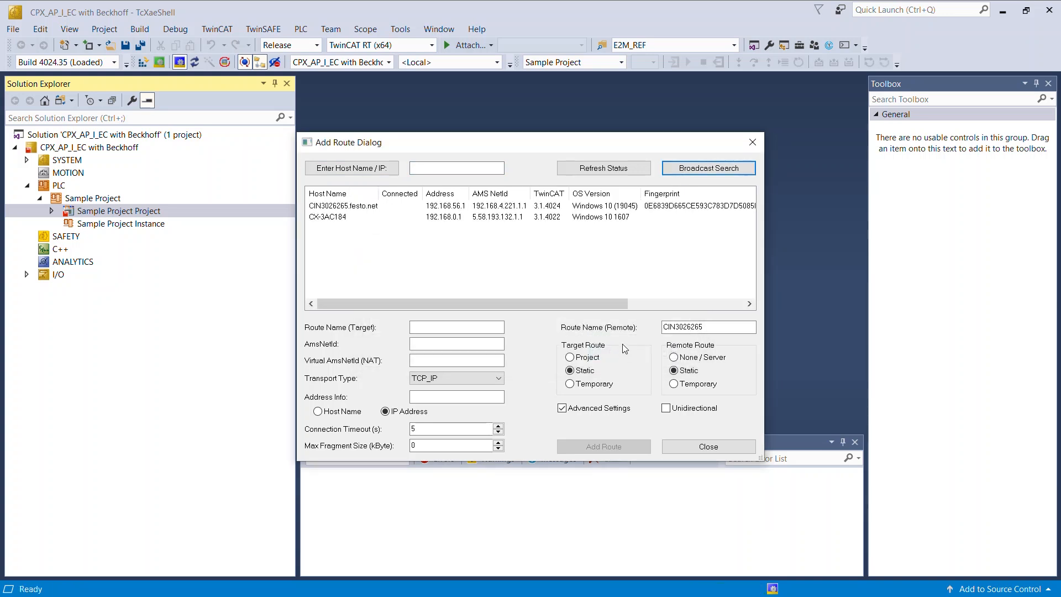
- Add a static route to CX-3AC184 by IP address, entering the remote user's password, and choose it as the target system
left_click(545, 218)
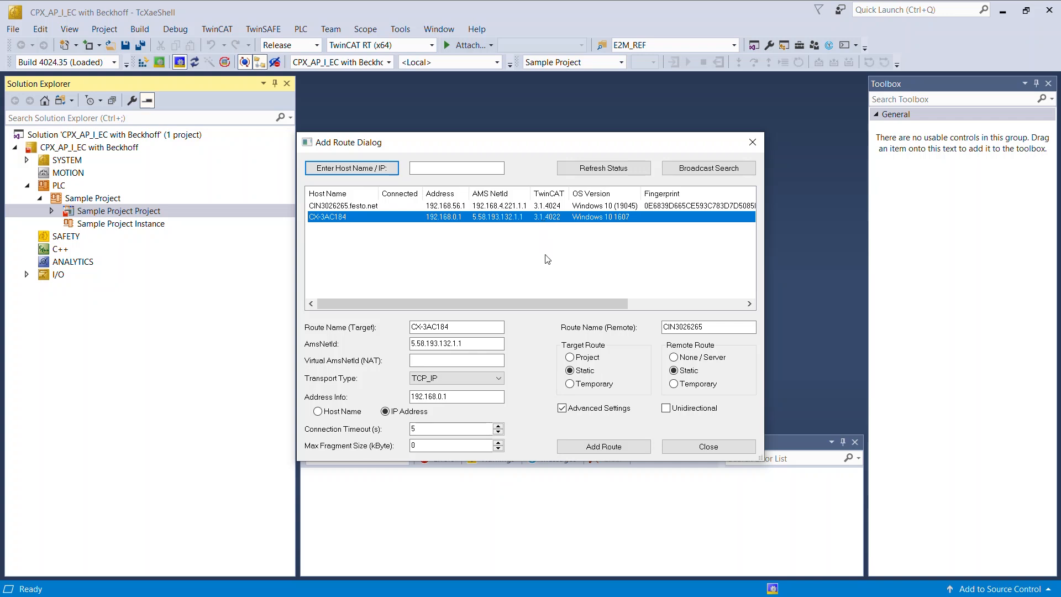
left_click(586, 448)
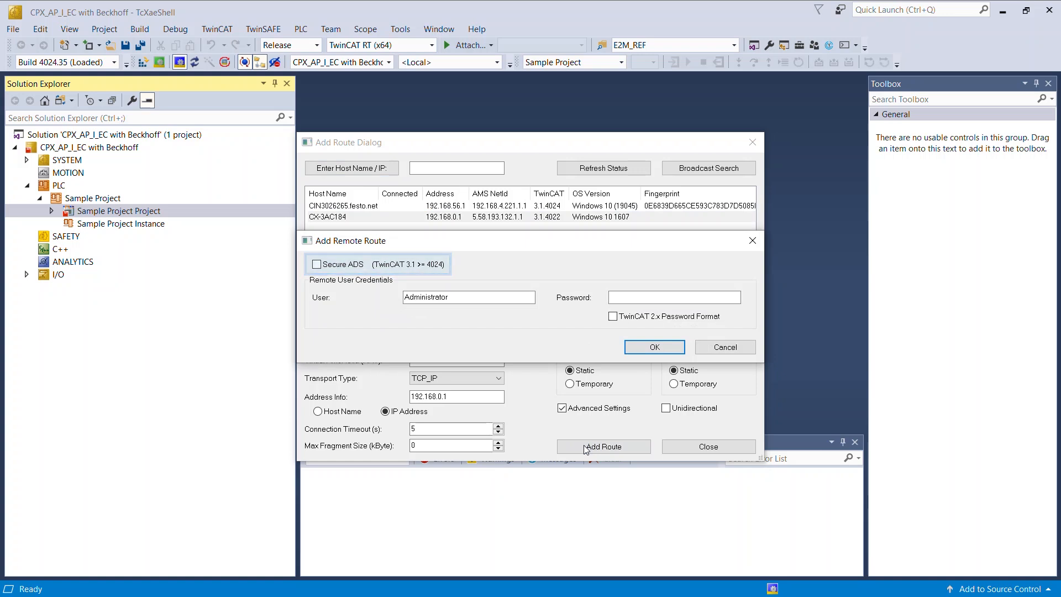
left_click(614, 298)
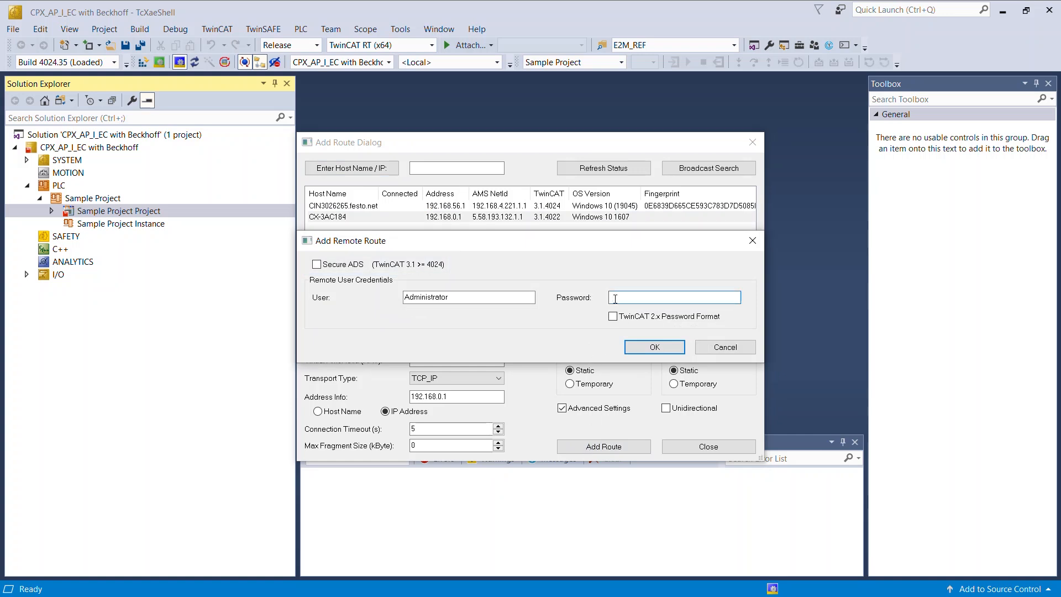
type("1")
left_click(635, 347)
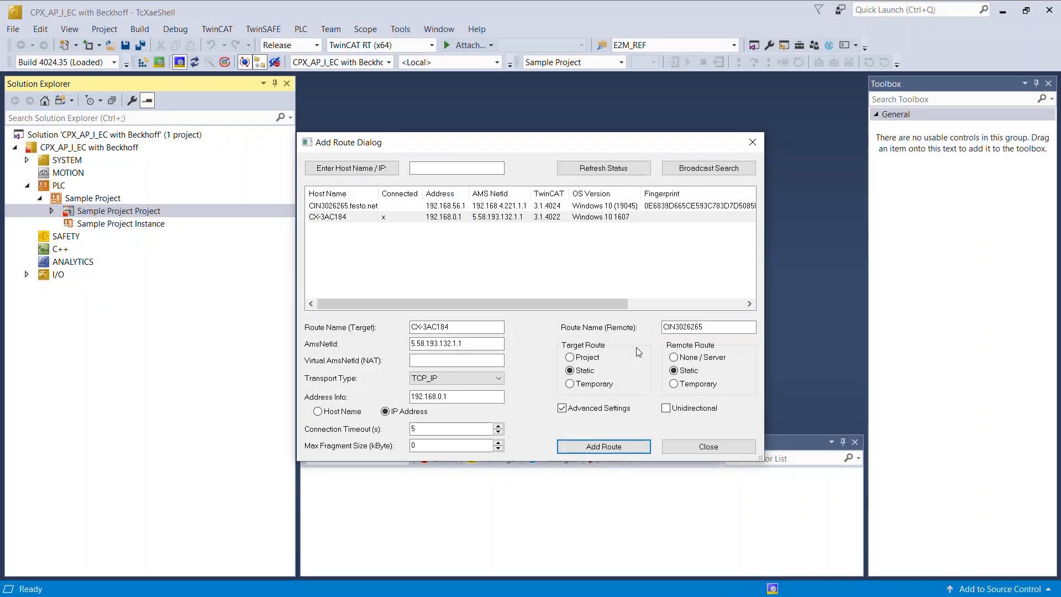
left_click(679, 442)
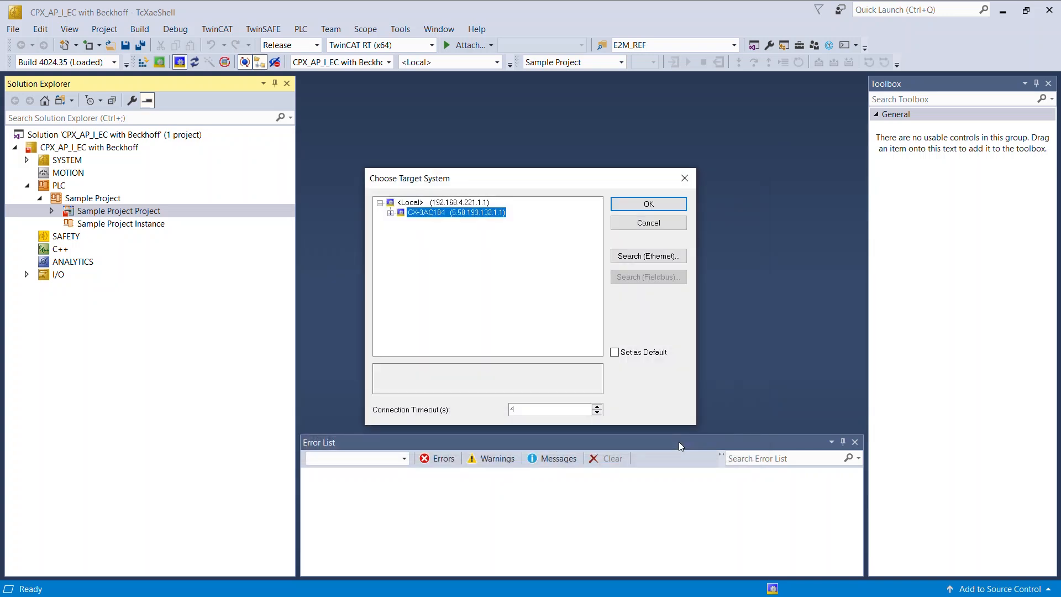
left_click(645, 205)
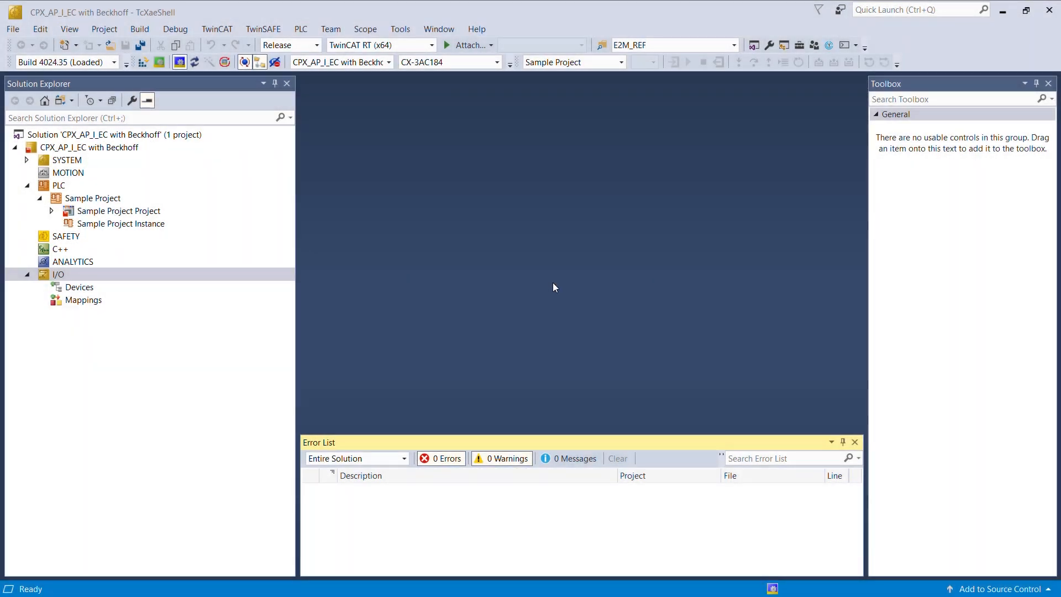
- Restart the TwinCAT system in Config Mode and scan the project's I/O for devices
left_click(185, 64)
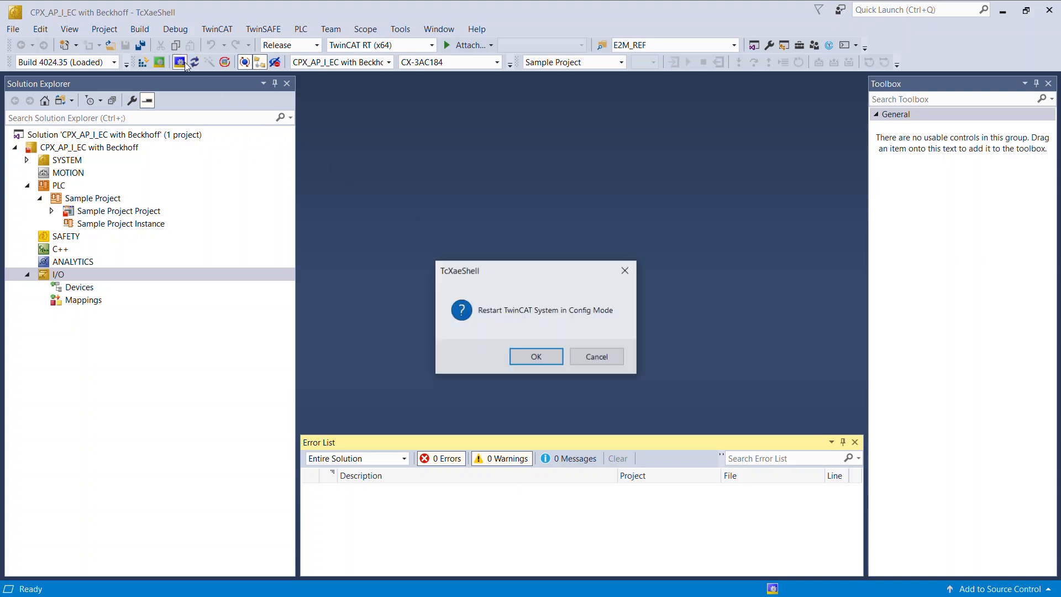
left_click(532, 356)
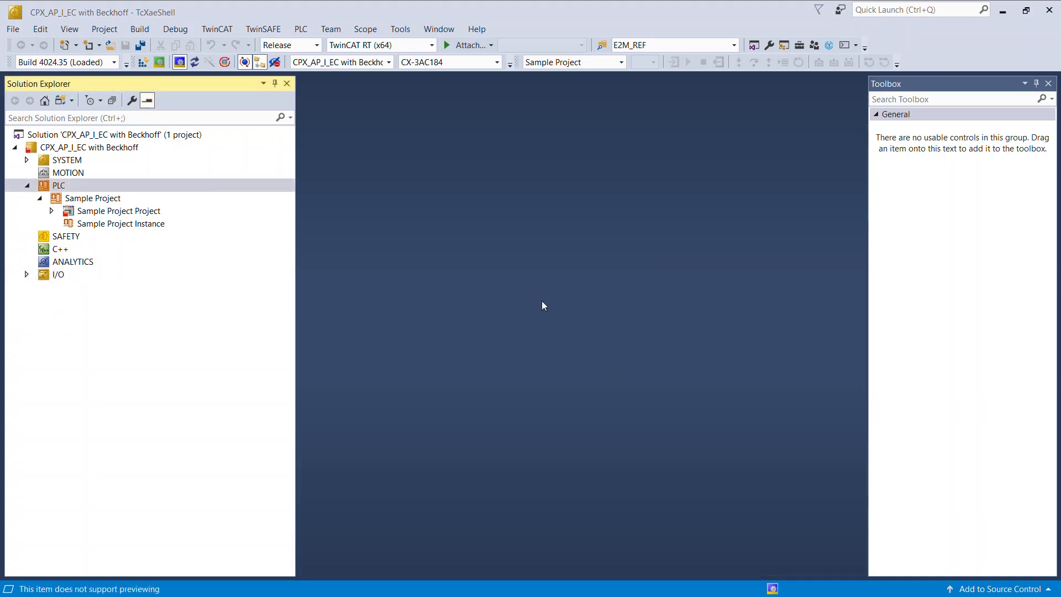
left_click(27, 274)
left_click(80, 290)
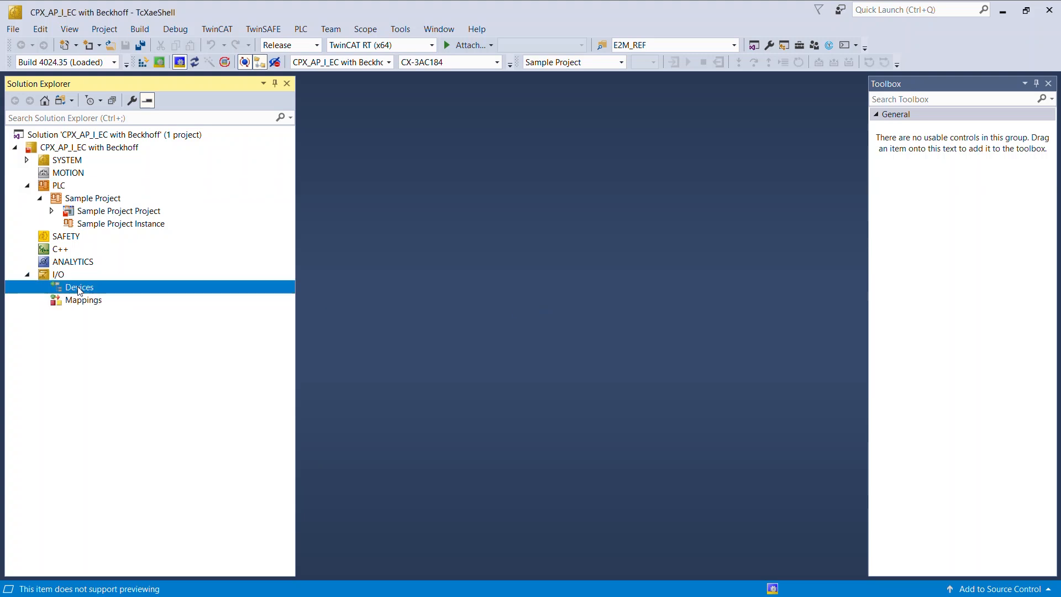
right_click(80, 290)
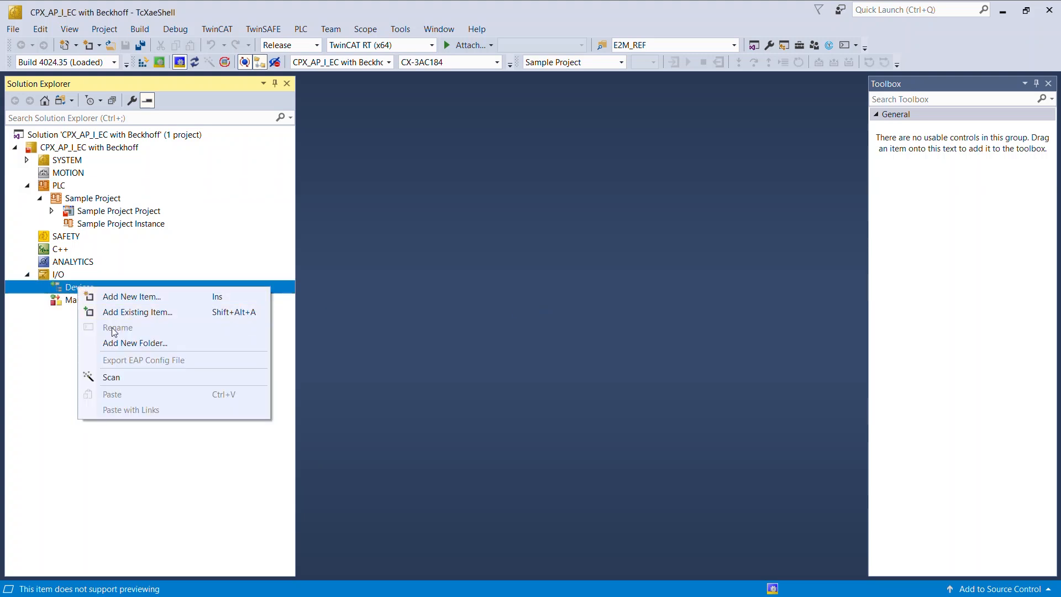
left_click(110, 377)
left_click(536, 354)
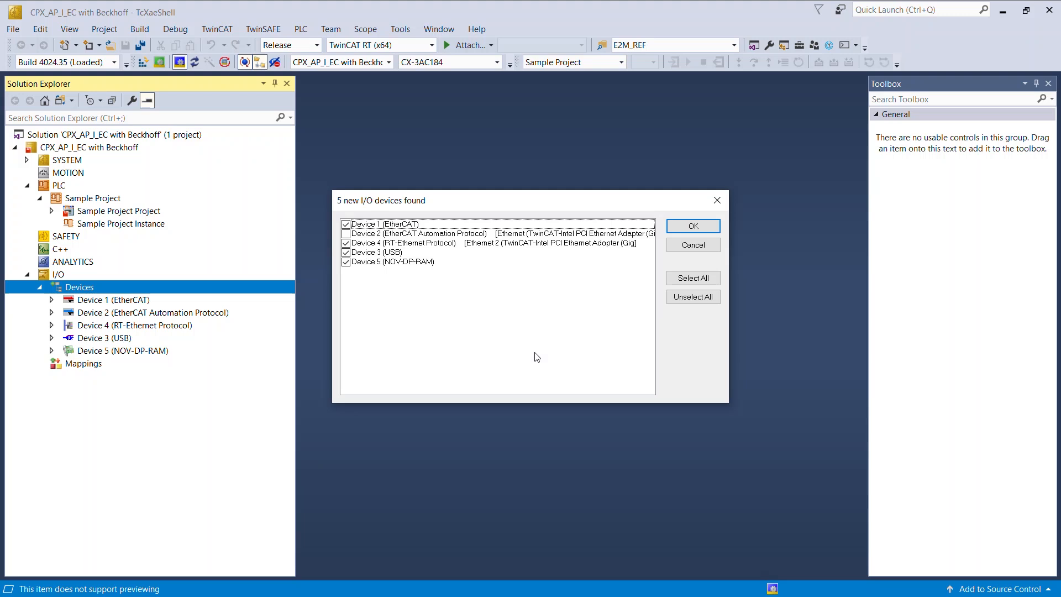
- Add only Device 1 (EtherCAT) from the scanned devices and scan it for boxes with Free Run activated
left_click(346, 243)
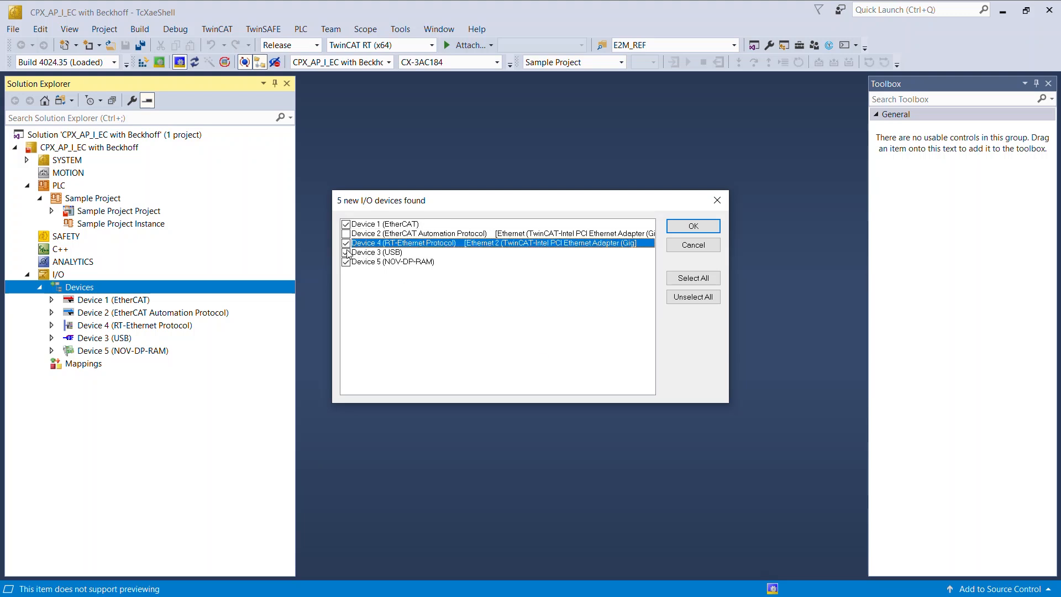
left_click(346, 253)
left_click(346, 262)
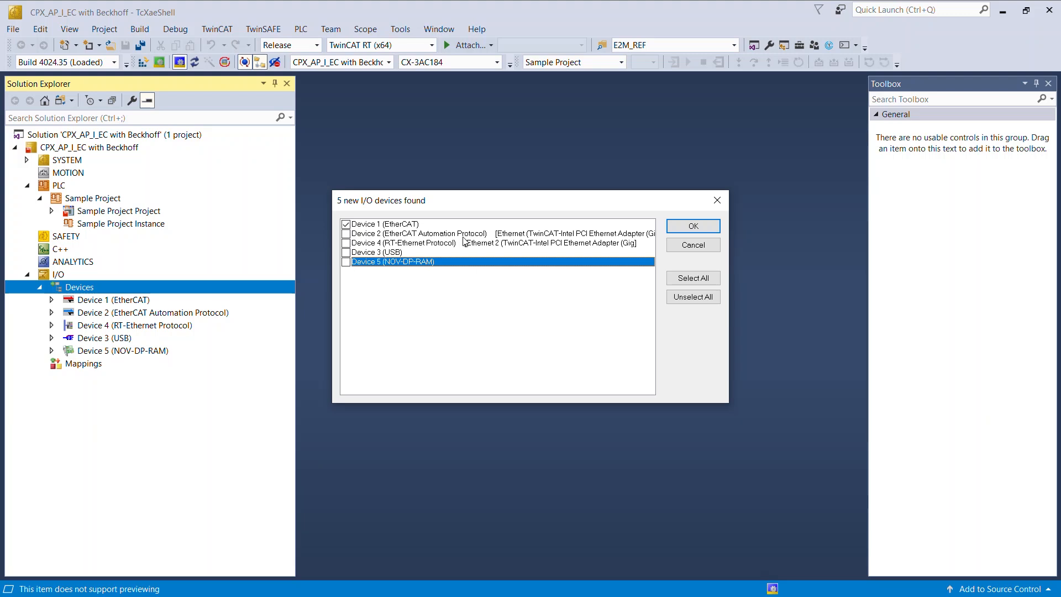
left_click(692, 228)
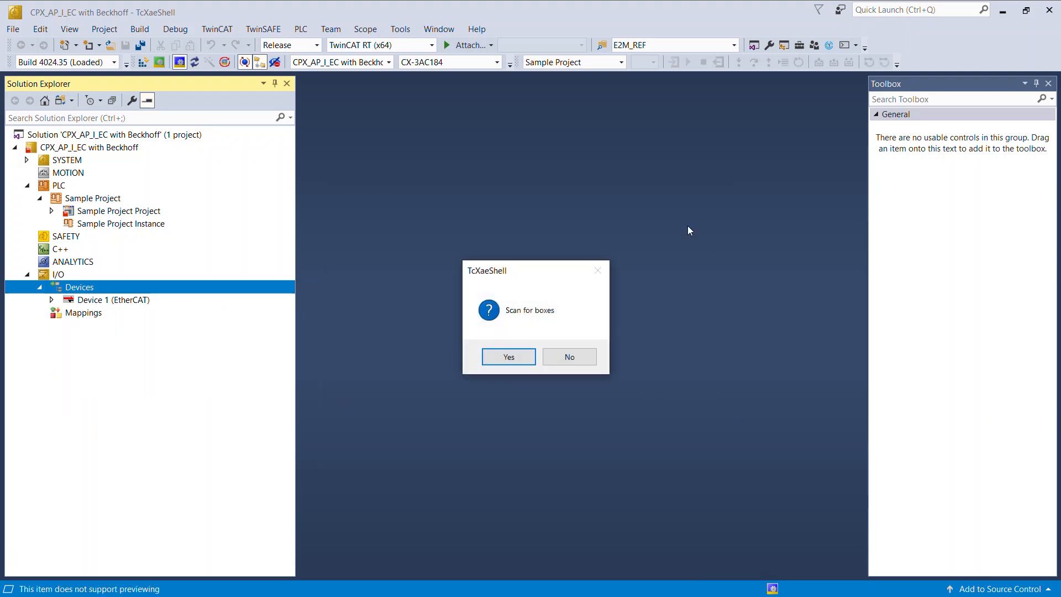
left_click(506, 354)
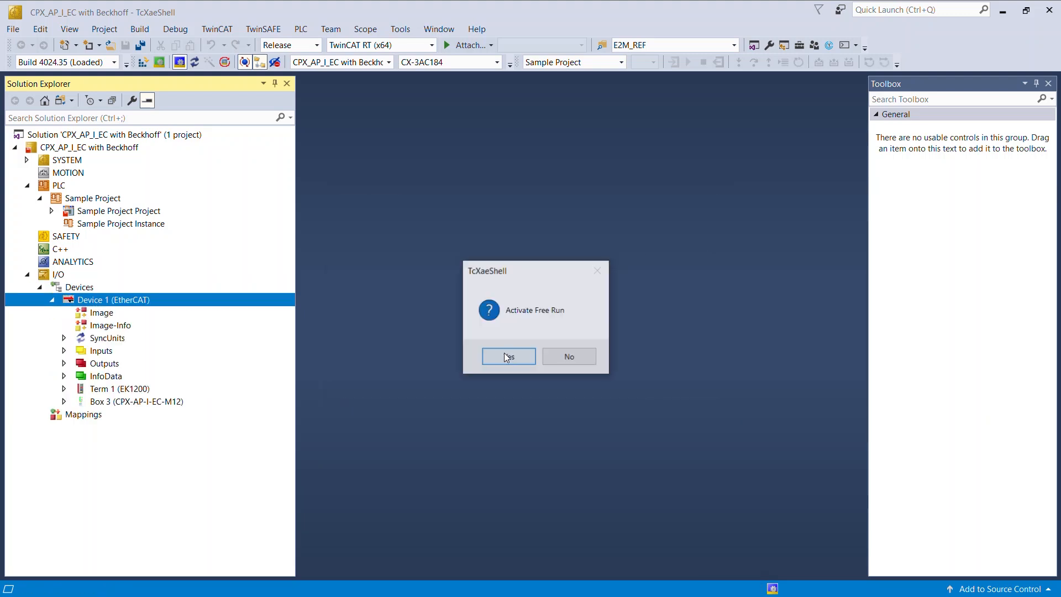
left_click(506, 357)
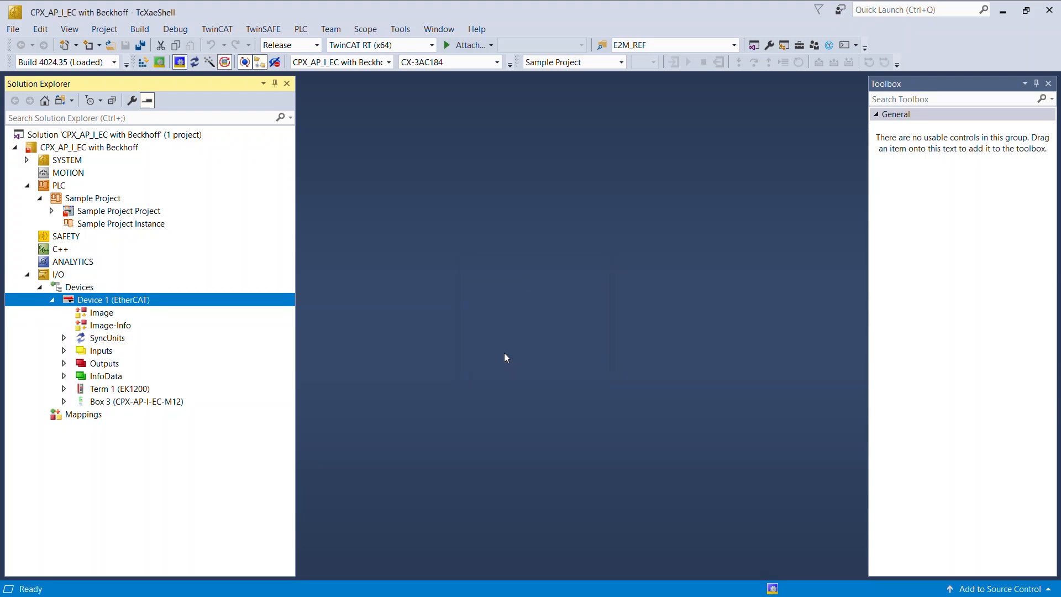
- Expand Box 3 (CPX-AP-I-EC-M12) and its IO-Link module, and open the box's EtherCAT settings
left_click(65, 402)
left_click(76, 414)
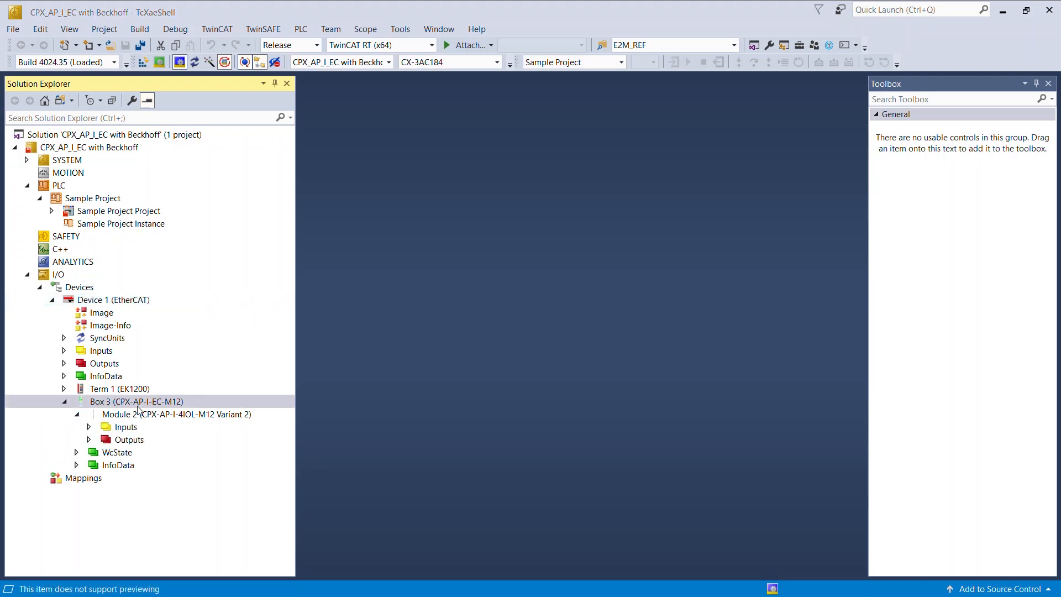
double_click(138, 406)
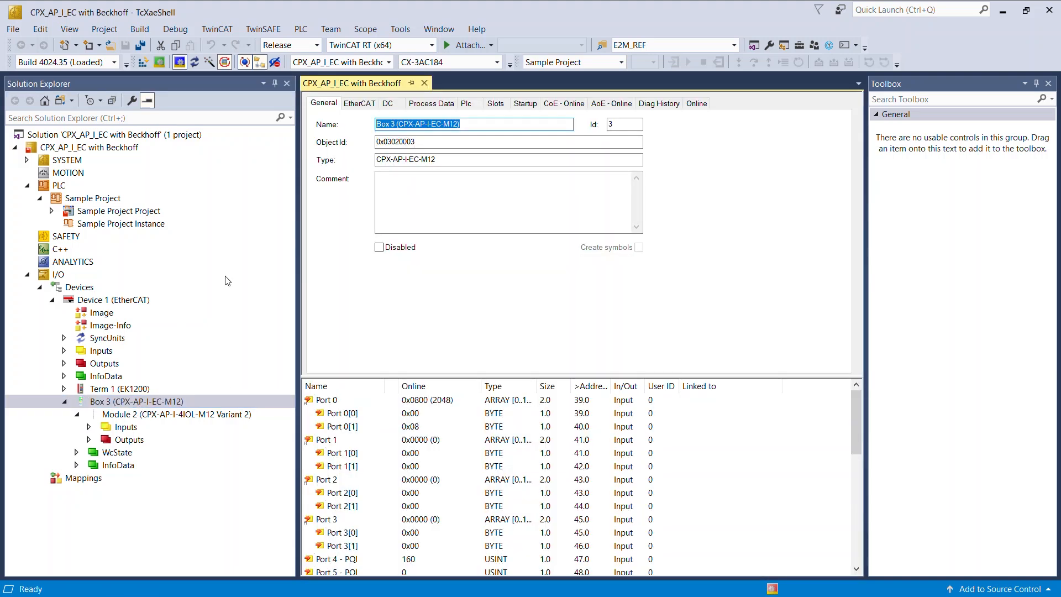
left_click(359, 103)
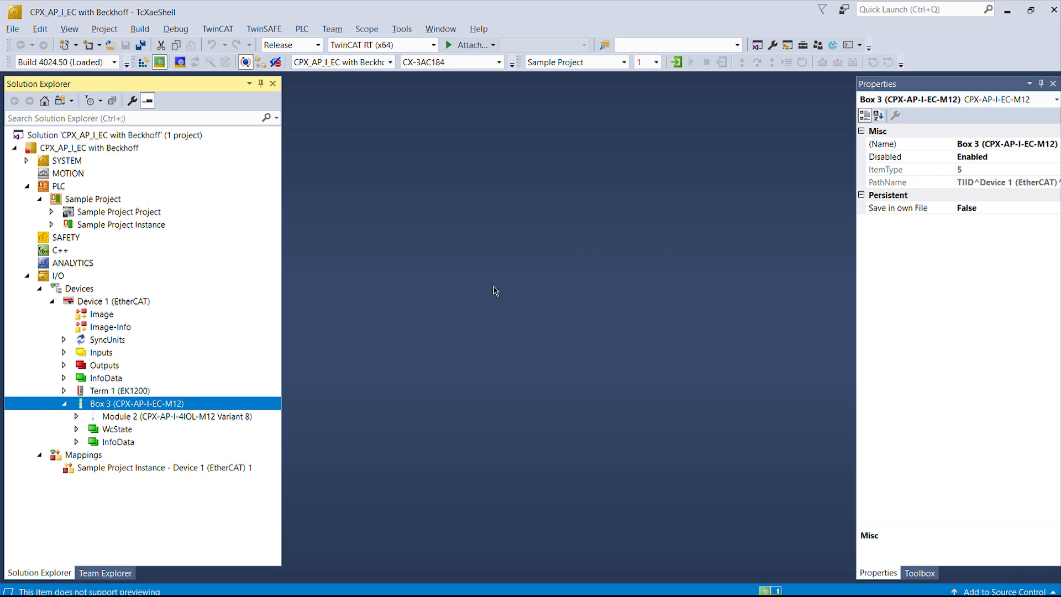
- In Box 3's slot configuration, replace the CPX-AP-I-4IOL-M12 Variant 8 module with CPX-AP-I-4IOL-M12 Variant 2
double_click(175, 403)
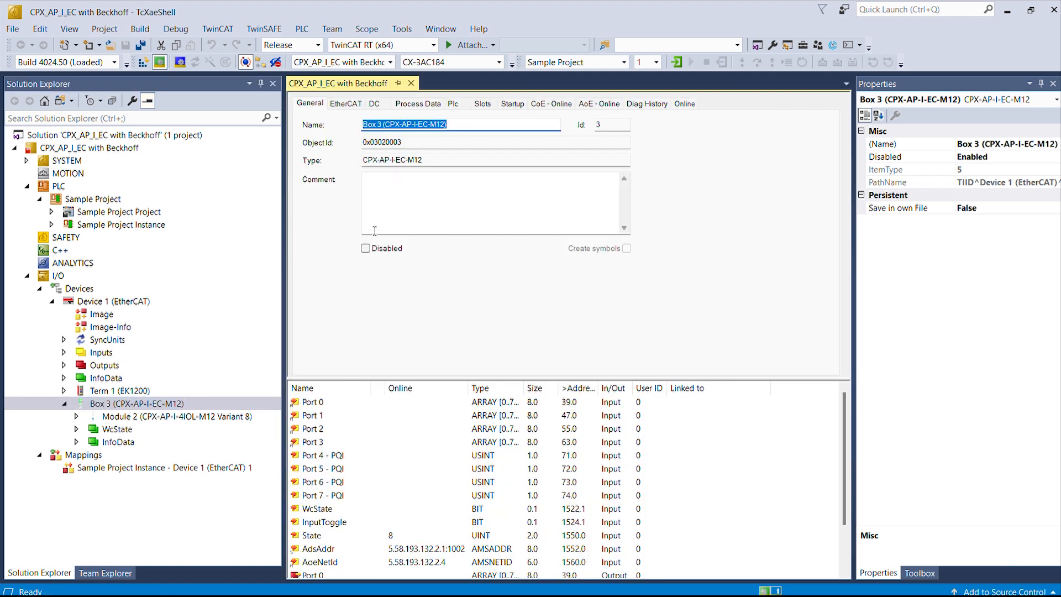
left_click(468, 146)
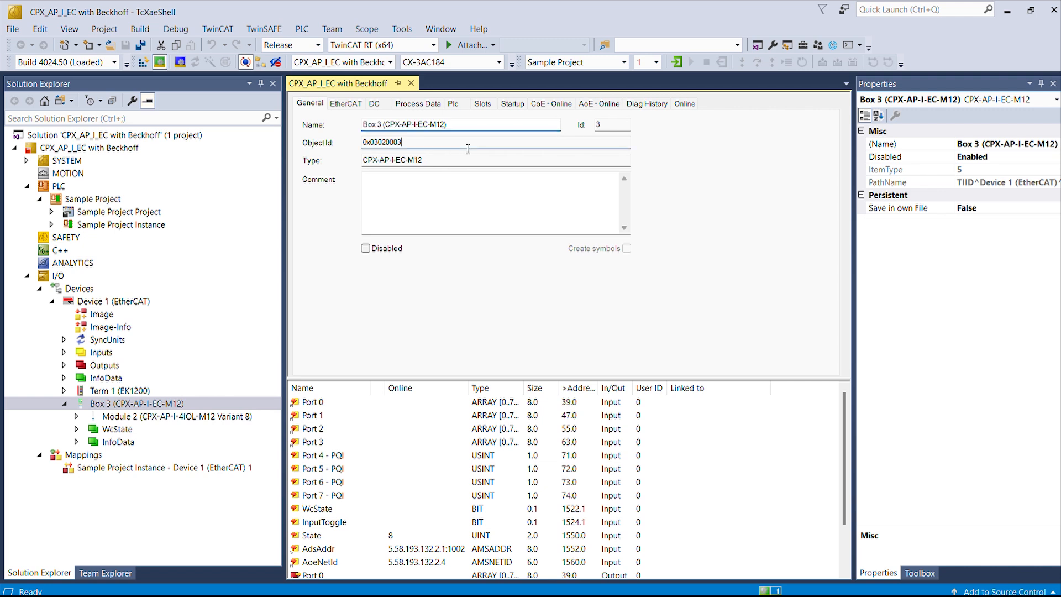
left_click(482, 105)
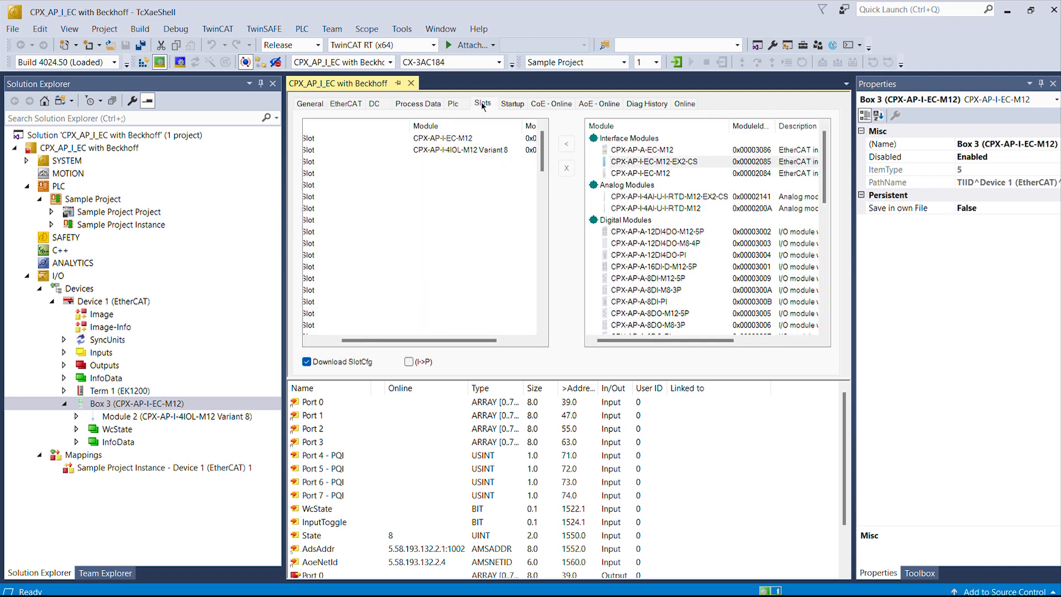
left_click(477, 147)
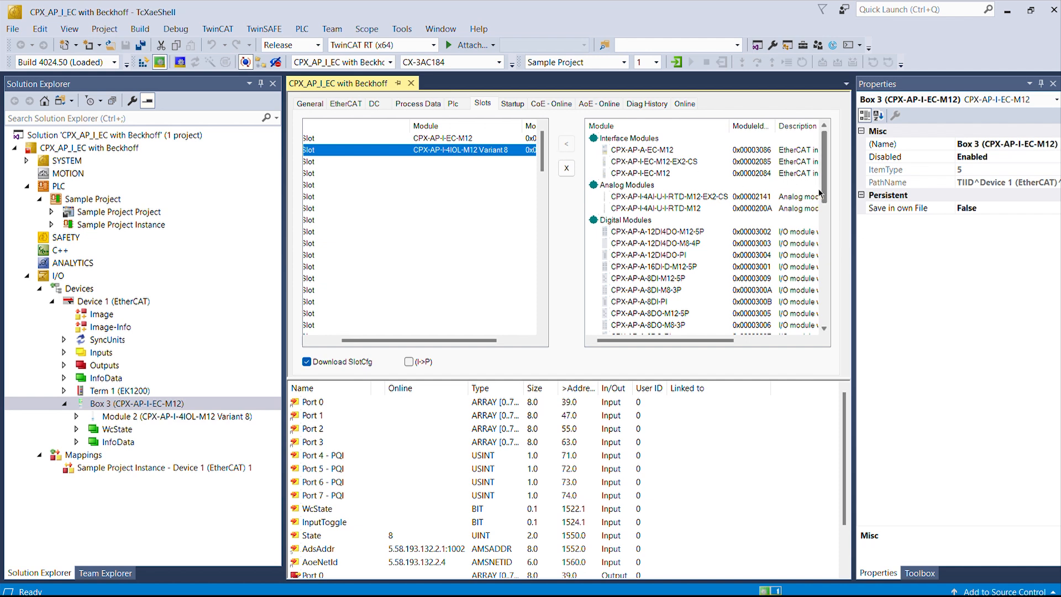
left_click_drag(822, 194, 828, 280)
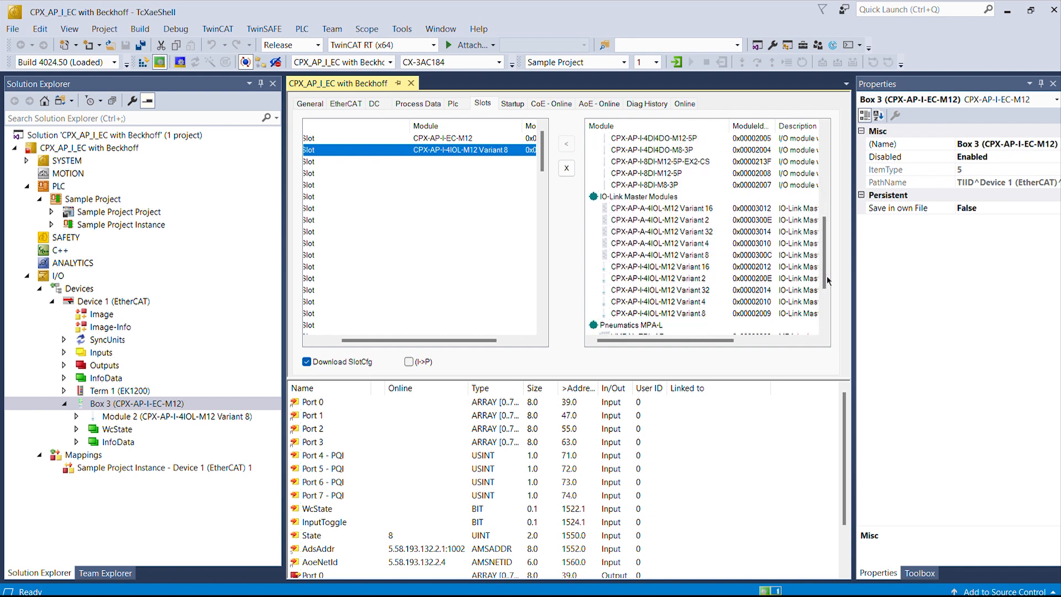
left_click(675, 276)
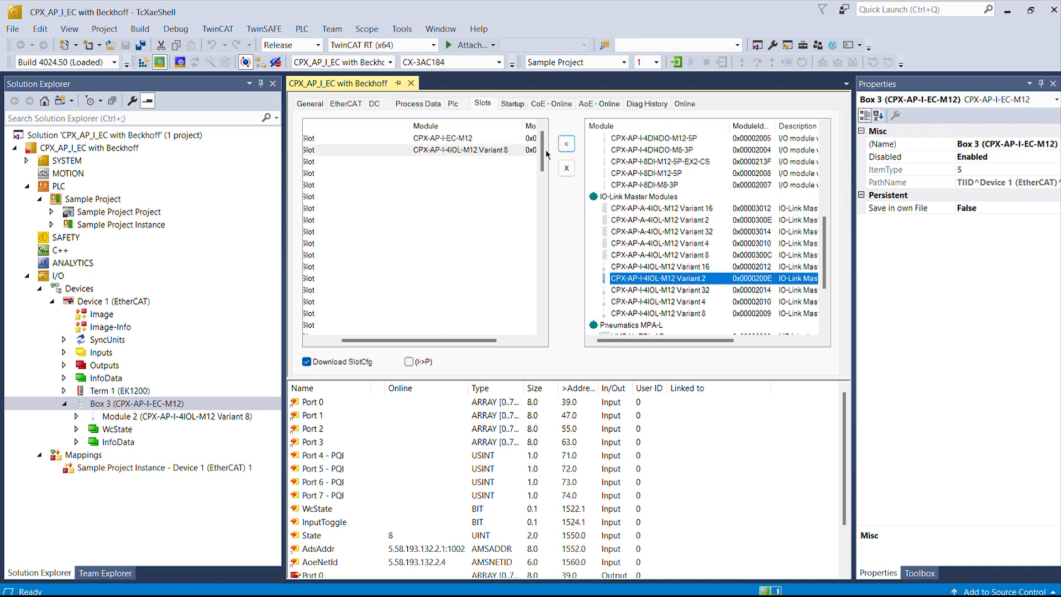
left_click(567, 144)
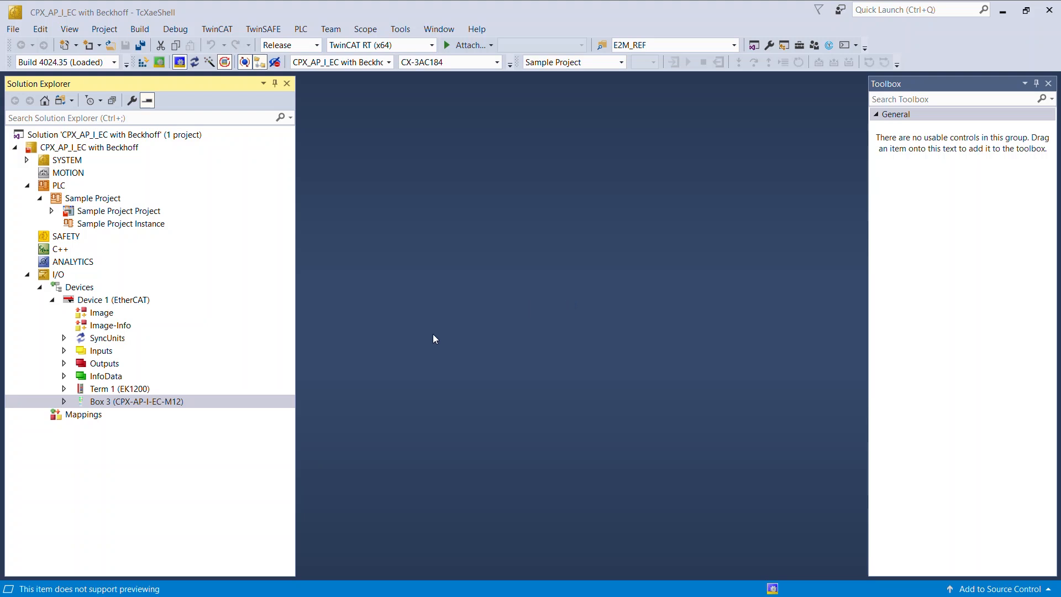
- Create a CANopen startup entry for Box 3 that sets the Variant 2 module's Port Mode - Port 0 to IOL_AUTOSTART
double_click(182, 403)
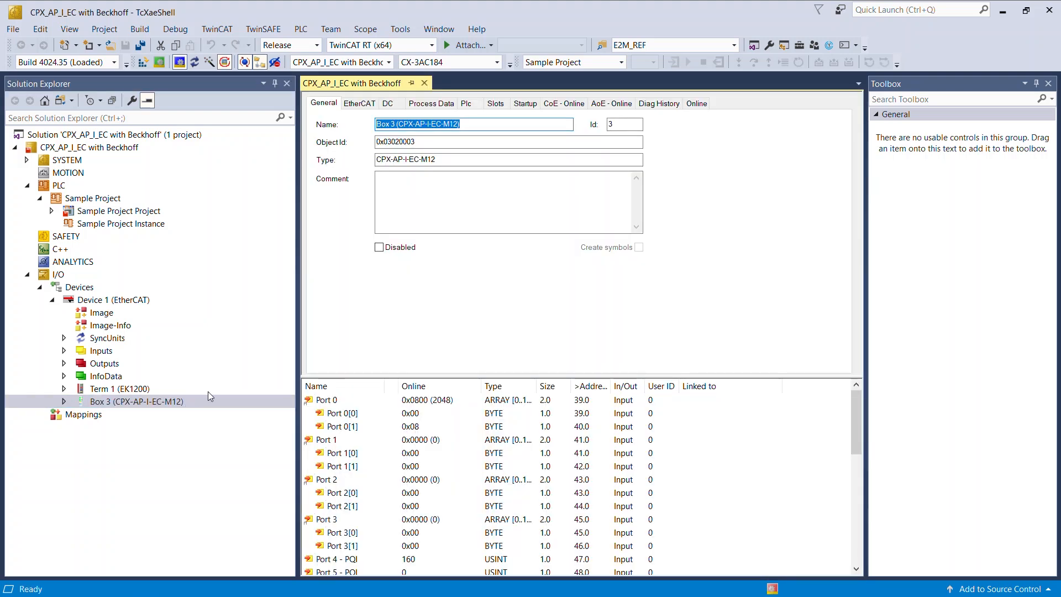
left_click(525, 107)
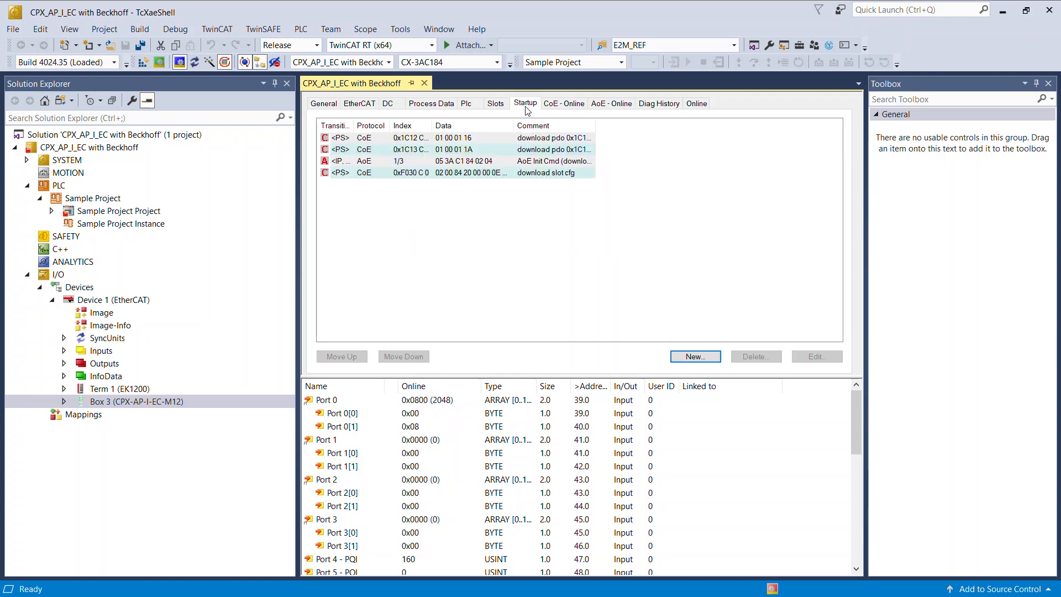
left_click(680, 357)
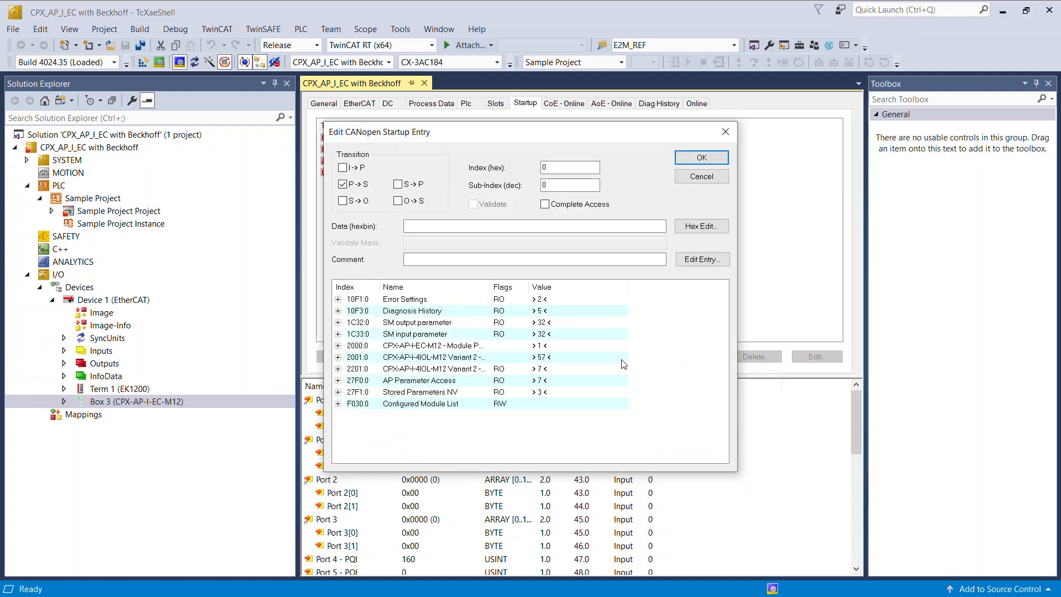
left_click(338, 357)
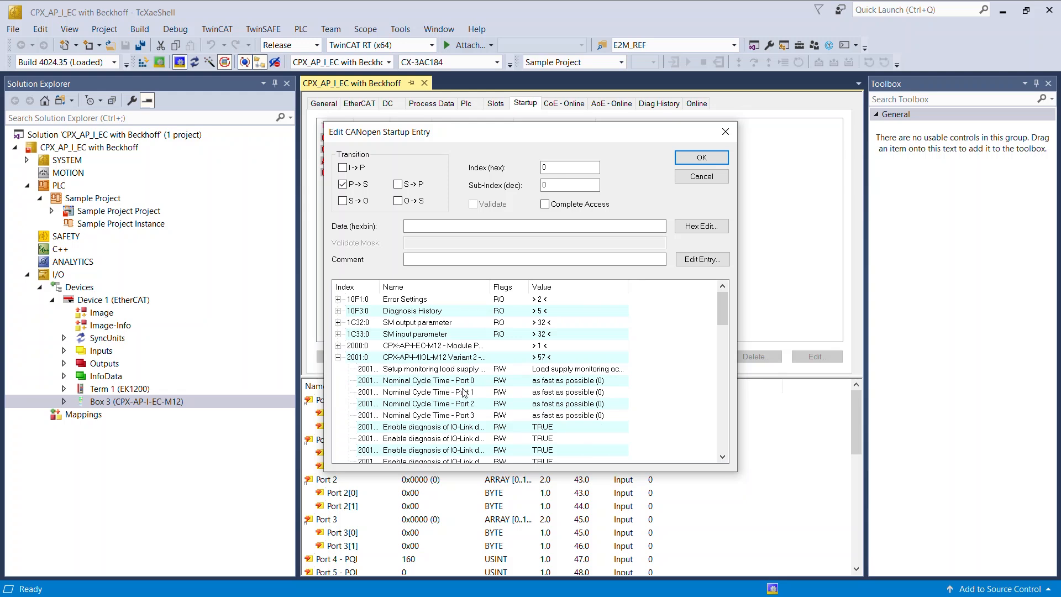
scroll(465, 387, "down", 2)
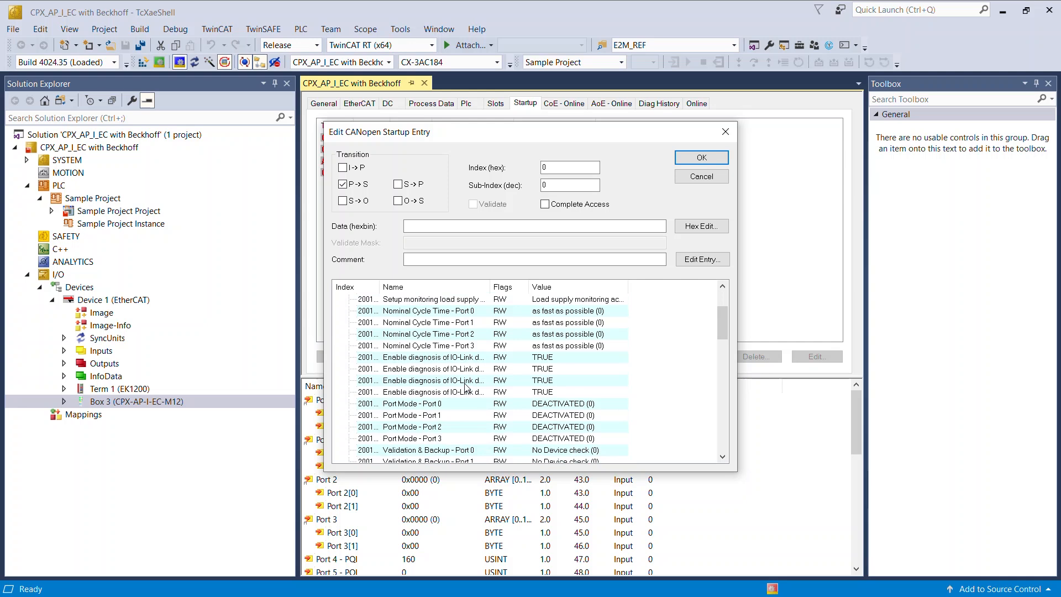
double_click(516, 404)
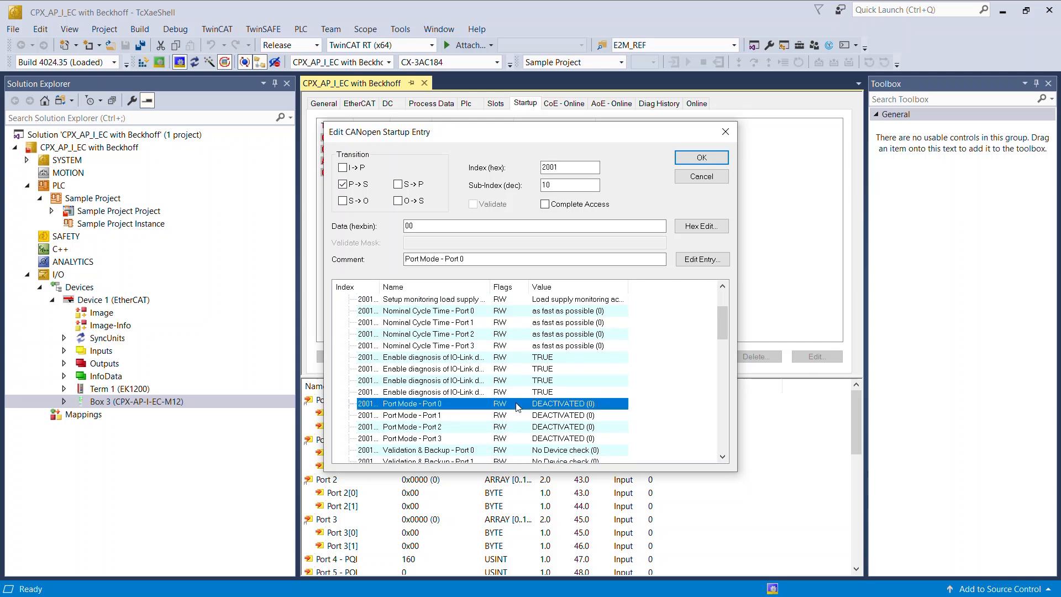
left_click(544, 291)
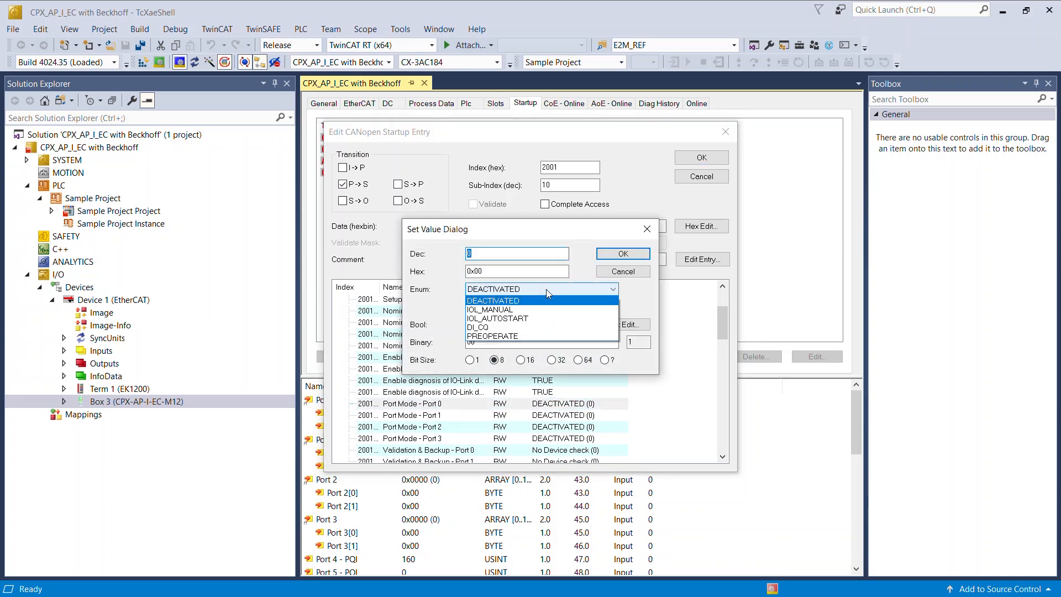
left_click(544, 318)
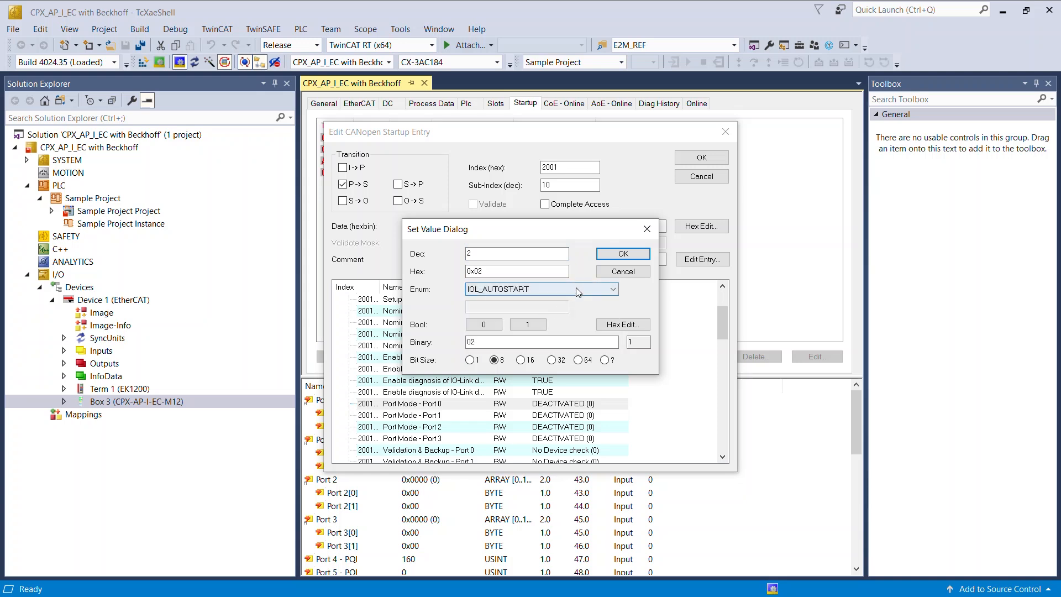
left_click(621, 254)
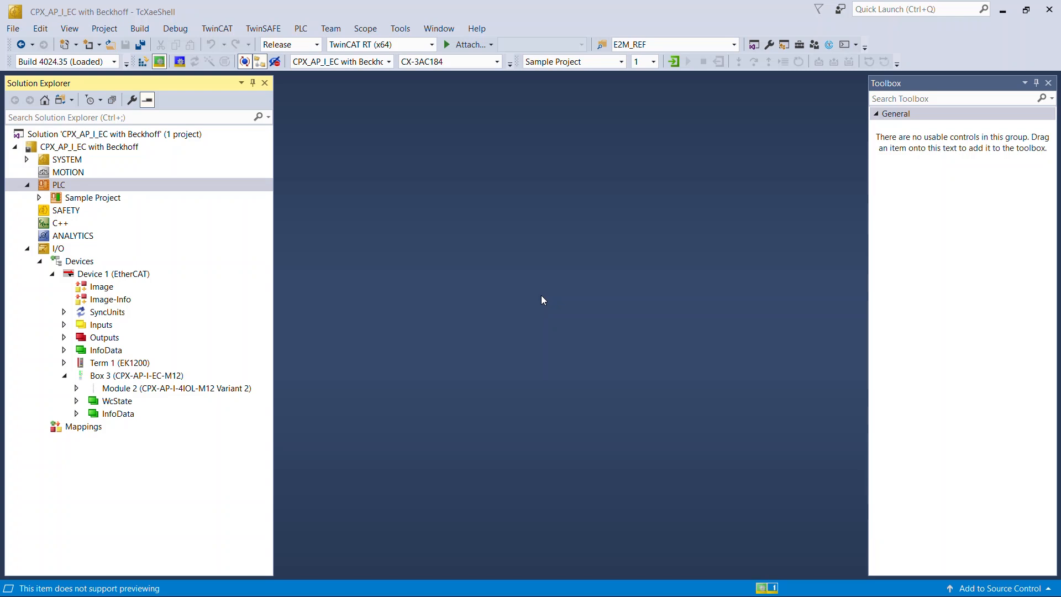
- Install Festo_CPX_AP_EC_V1_30.library from the 02 Library folder into the PLC library repository
left_click(39, 198)
right_click(105, 243)
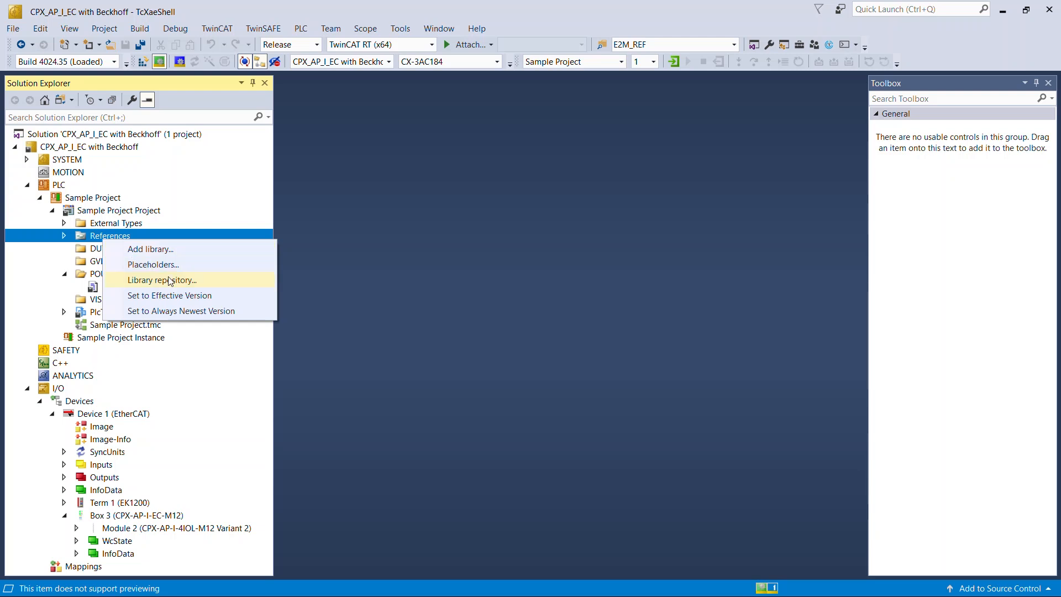
left_click(170, 280)
left_click(704, 218)
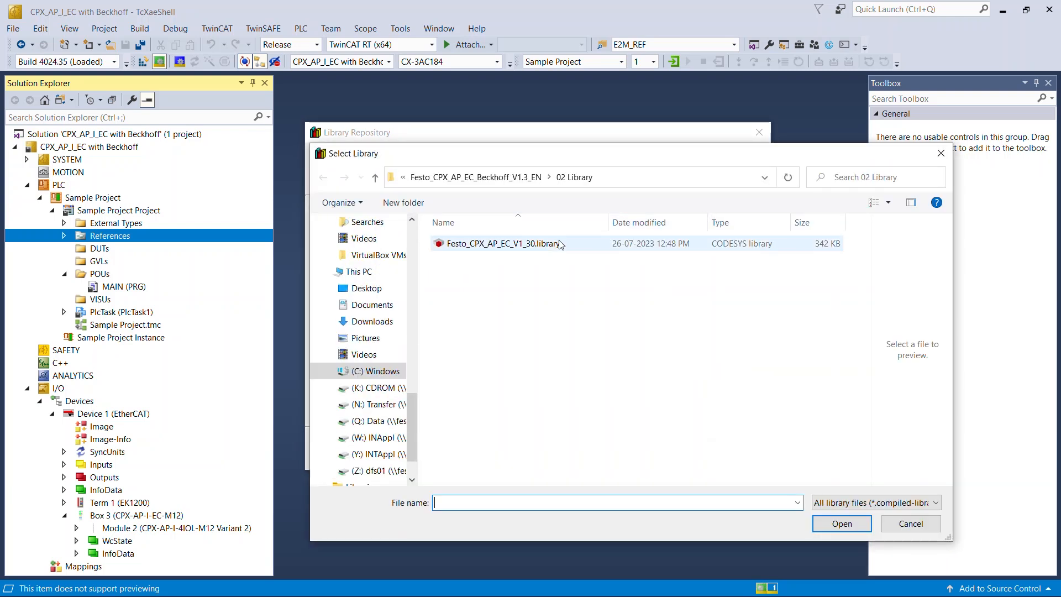
left_click(559, 245)
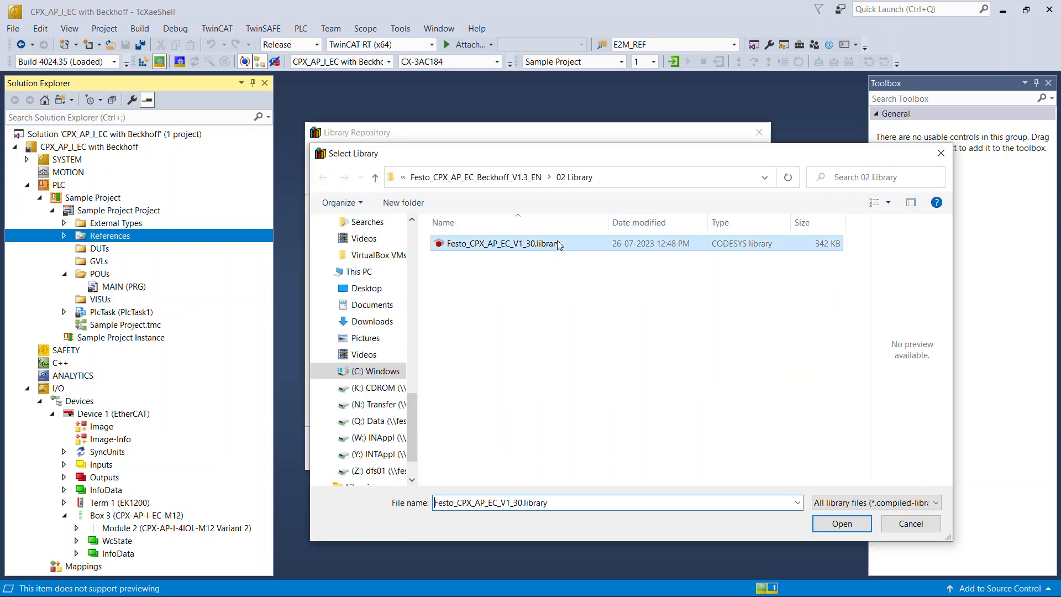
left_click(831, 524)
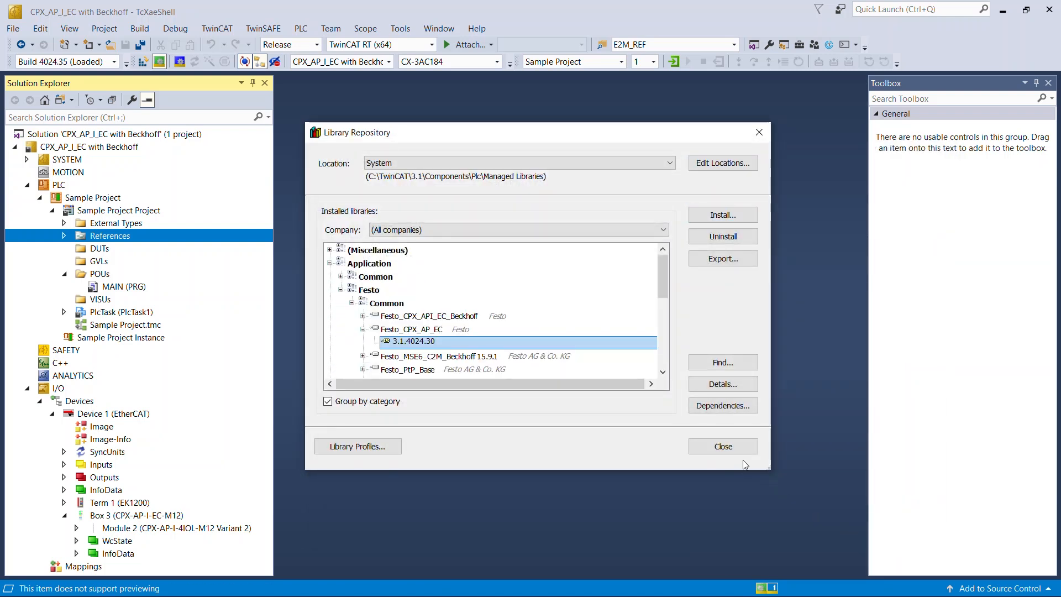
left_click(731, 447)
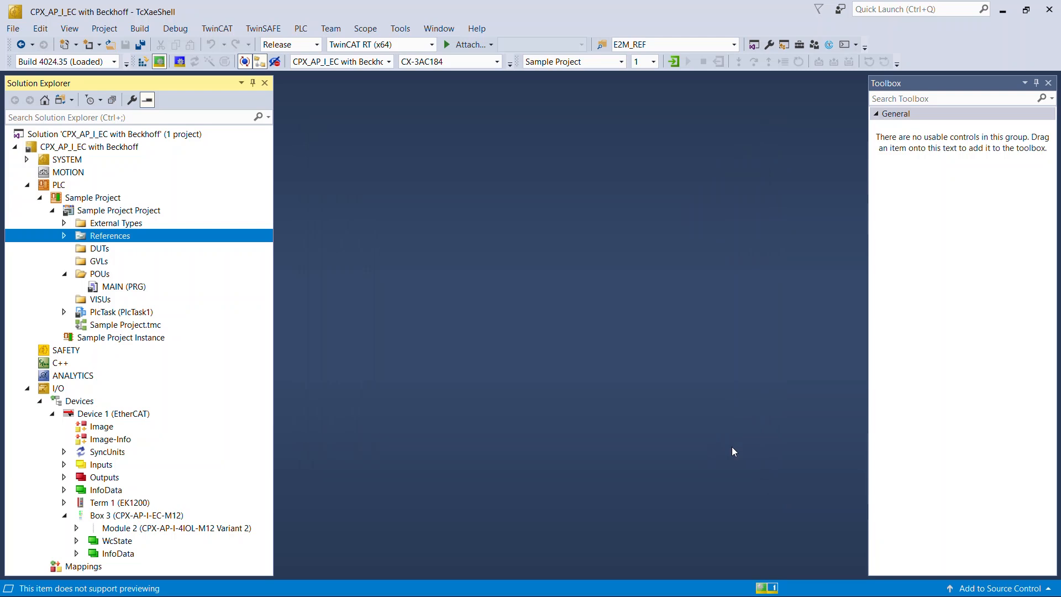
- Add the Festo_CPX_AP_EC library from the Application > Festo > Common category to the Sample Project's references
right_click(130, 240)
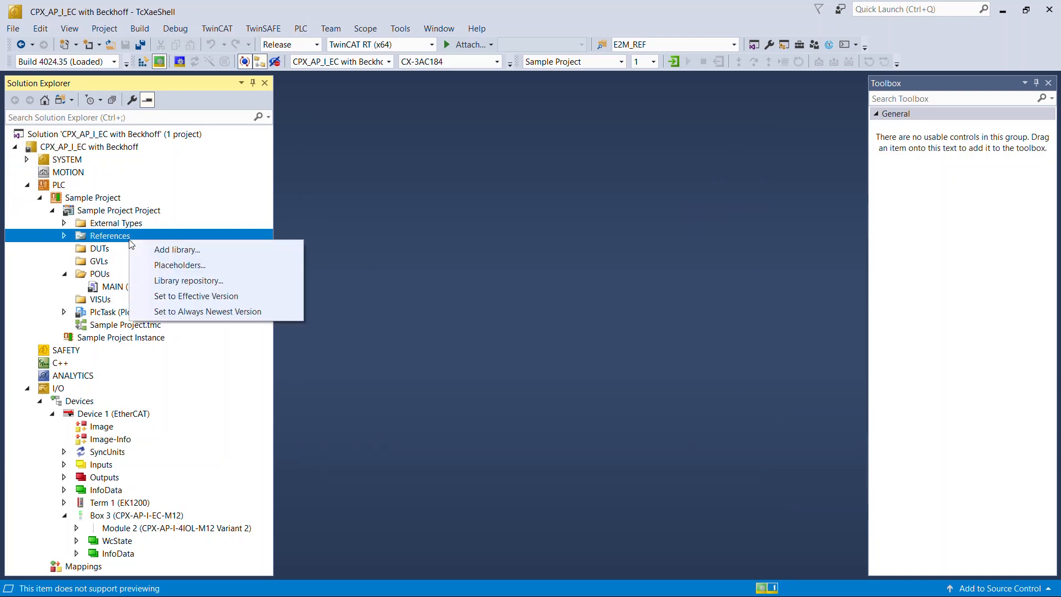
left_click(171, 250)
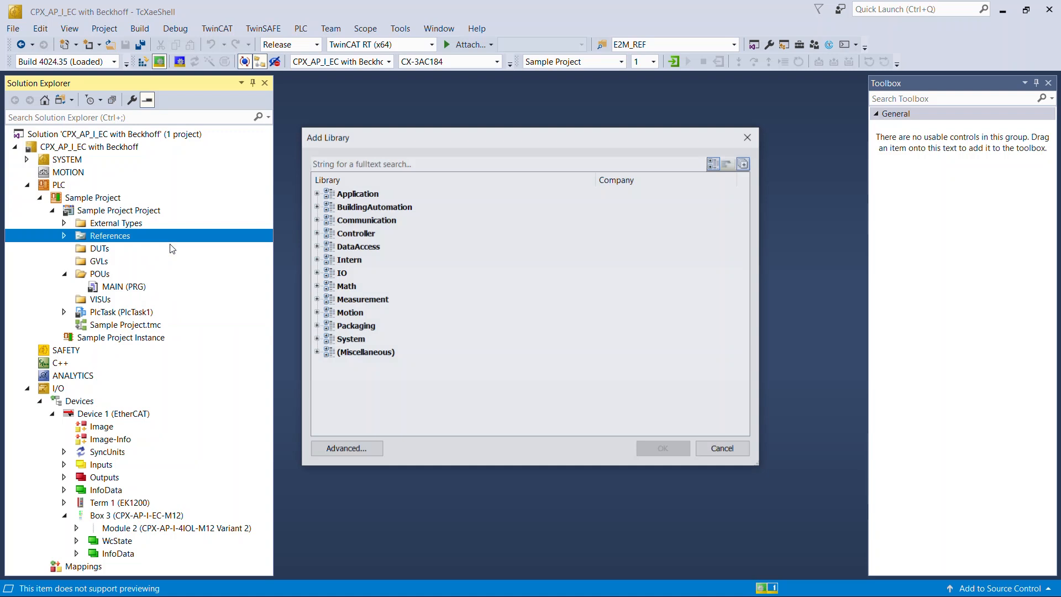
left_click(315, 193)
left_click(327, 220)
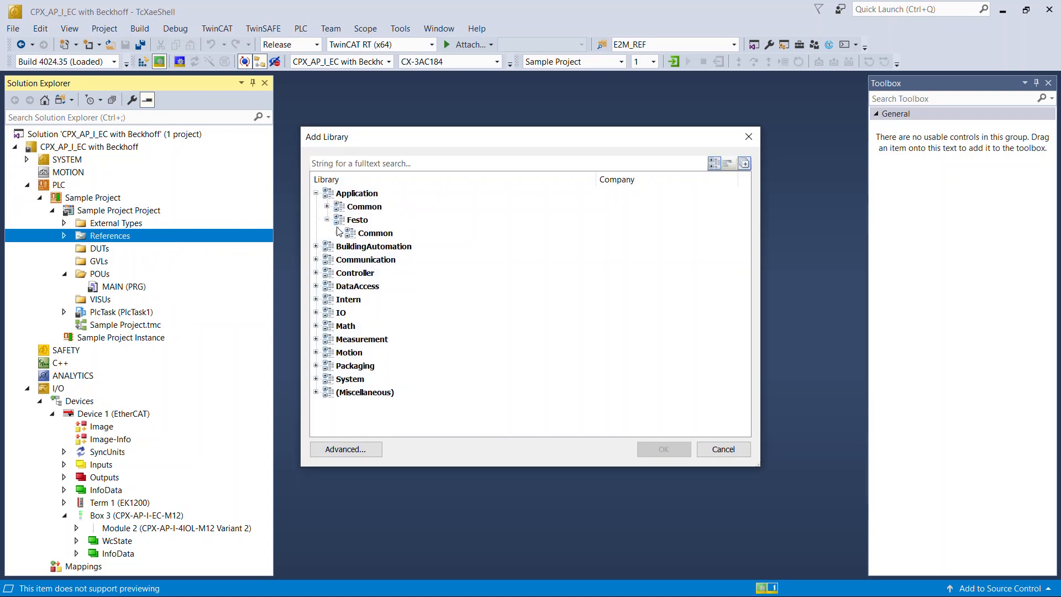
left_click(338, 233)
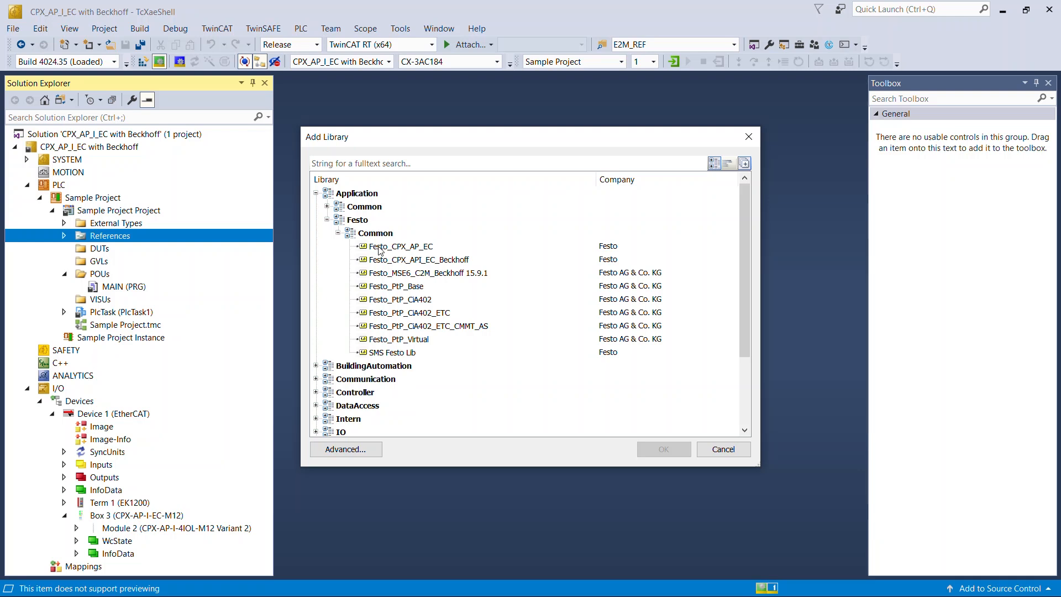
left_click(381, 249)
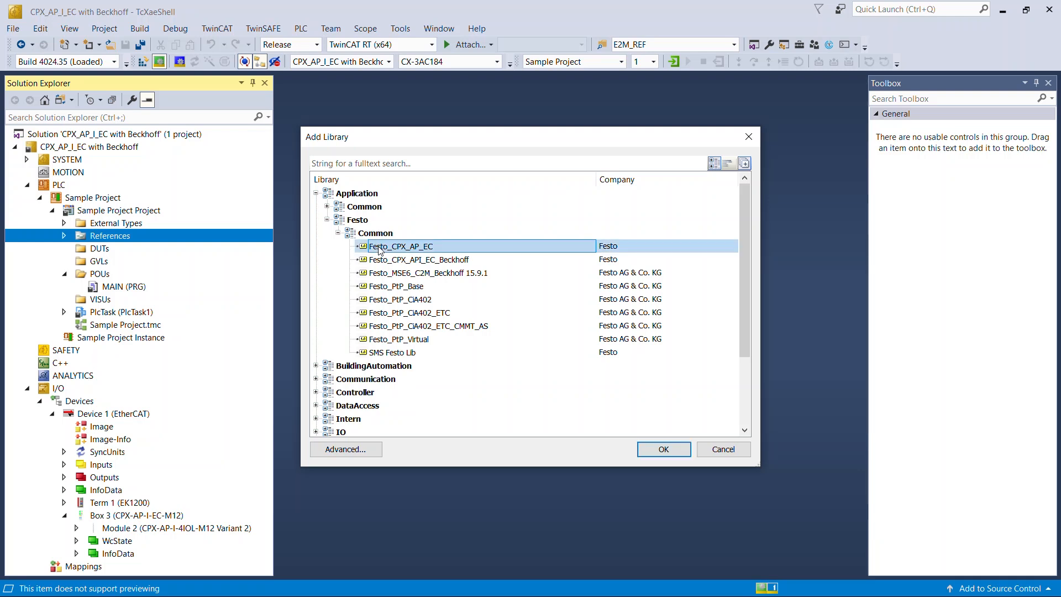
left_click(646, 448)
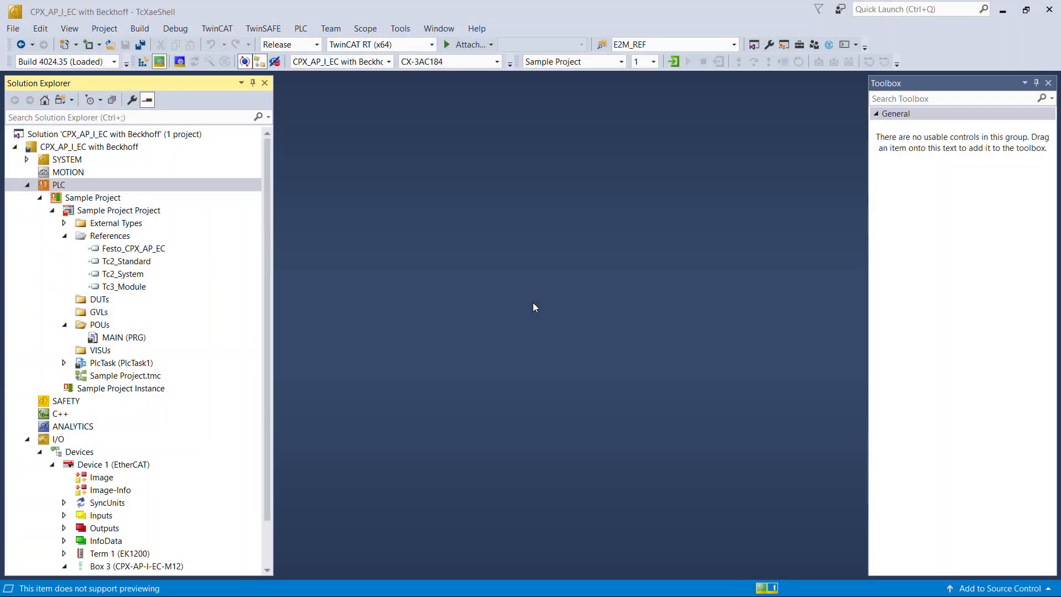
- Add a global variable list named GVL_SMS_Data to the GVLs folder of the Sample Project
left_click(104, 313)
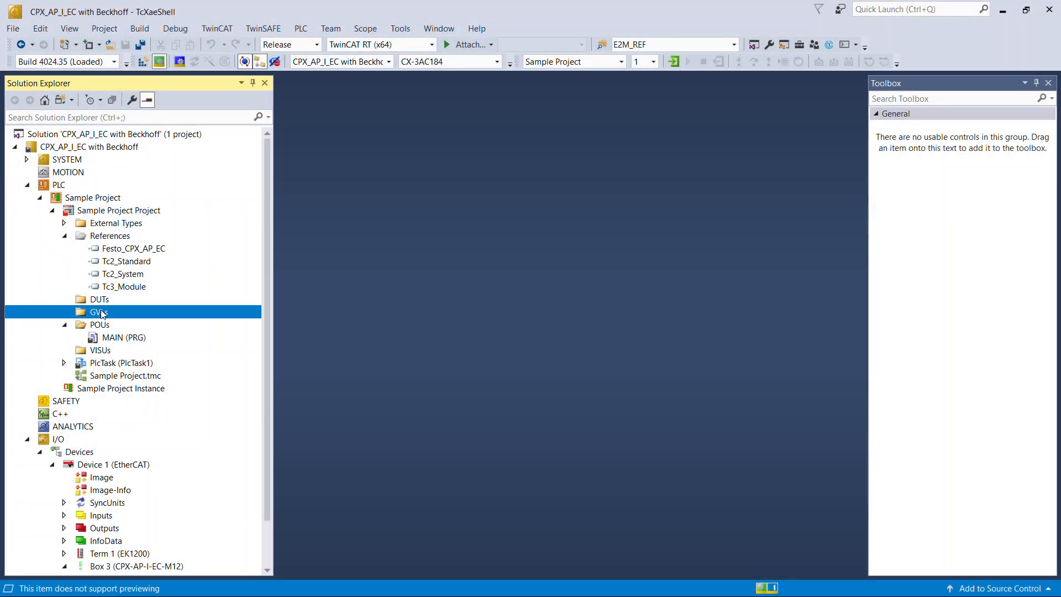
right_click(105, 315)
mouse_move(150, 325)
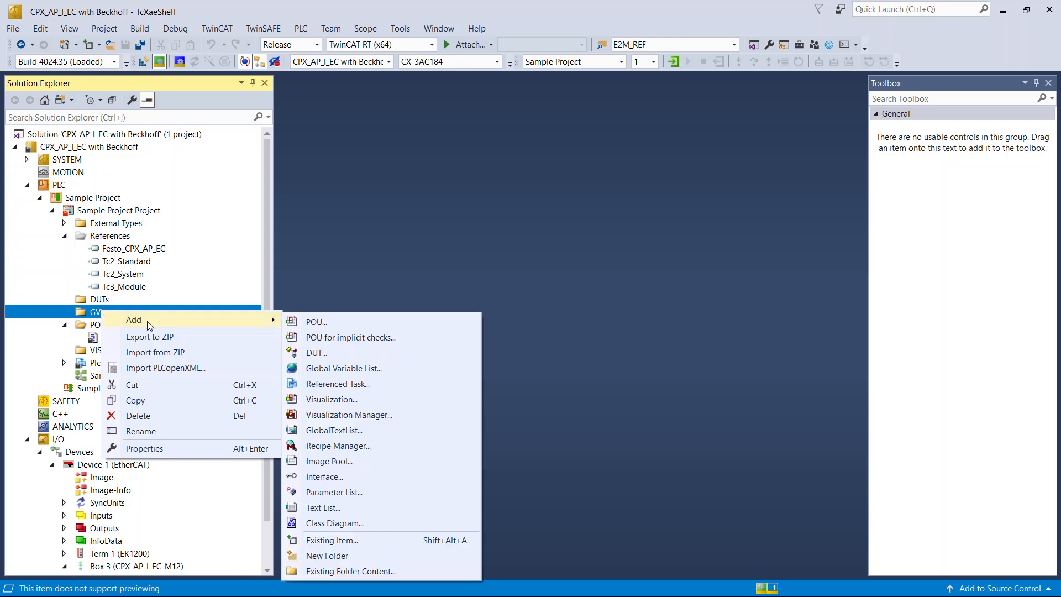
left_click(350, 370)
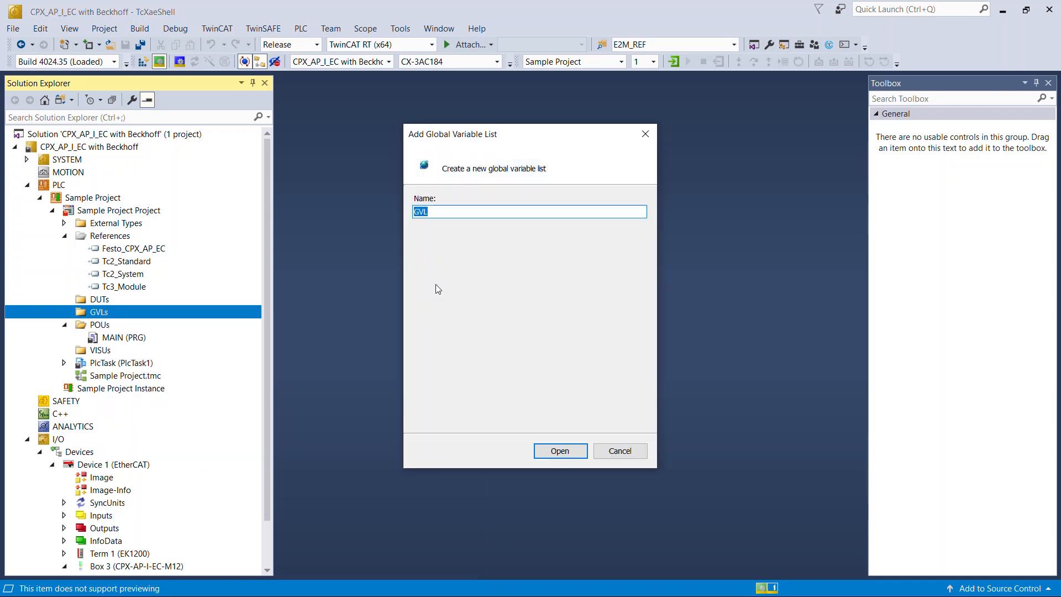
left_click(457, 214)
key("BackSpace")
key("BackSpace")
key("BackSpace")
type("GVL_SMS_Data")
left_click(561, 455)
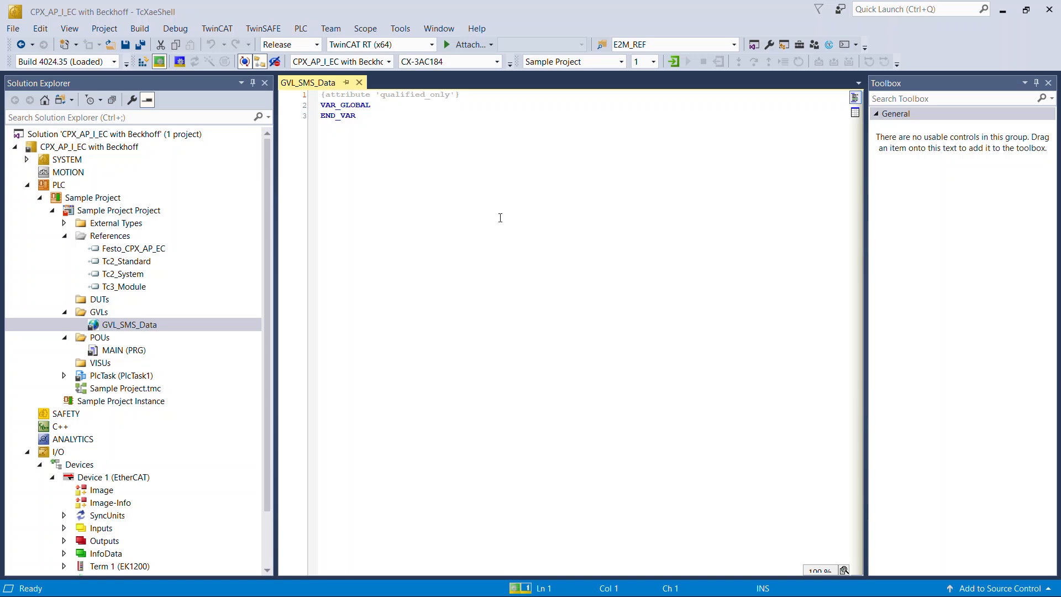
- Declare global BYTE variables SMS_Input AT %I*, SMS_Output AT %Q* and SMS_PQI_InPuts AT %I* in GVL_SMS_Data
left_click(394, 104)
key("Return")
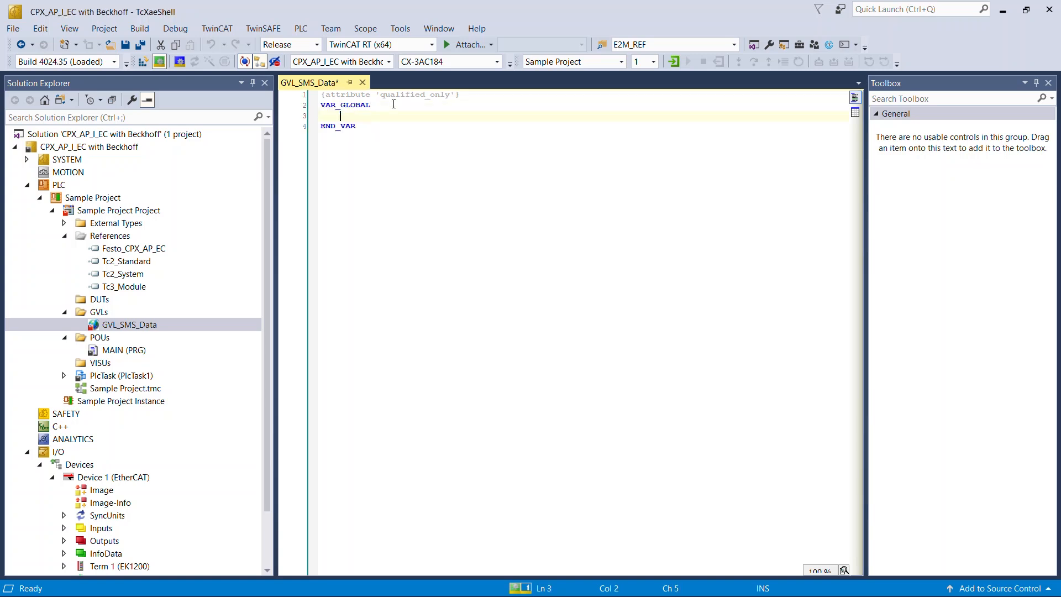
type("SMS_Input AT")
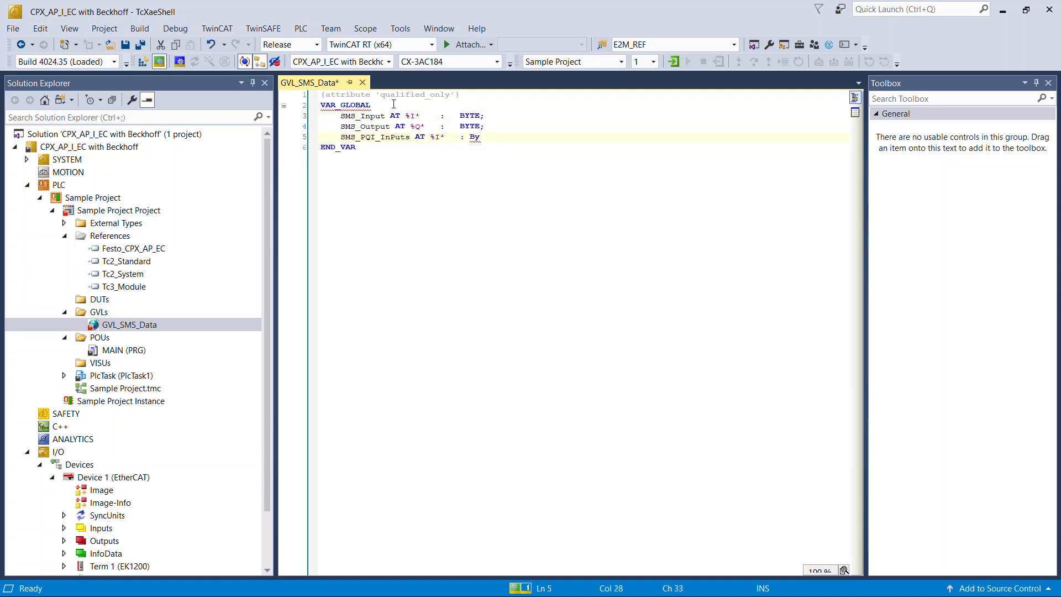
type("te;")
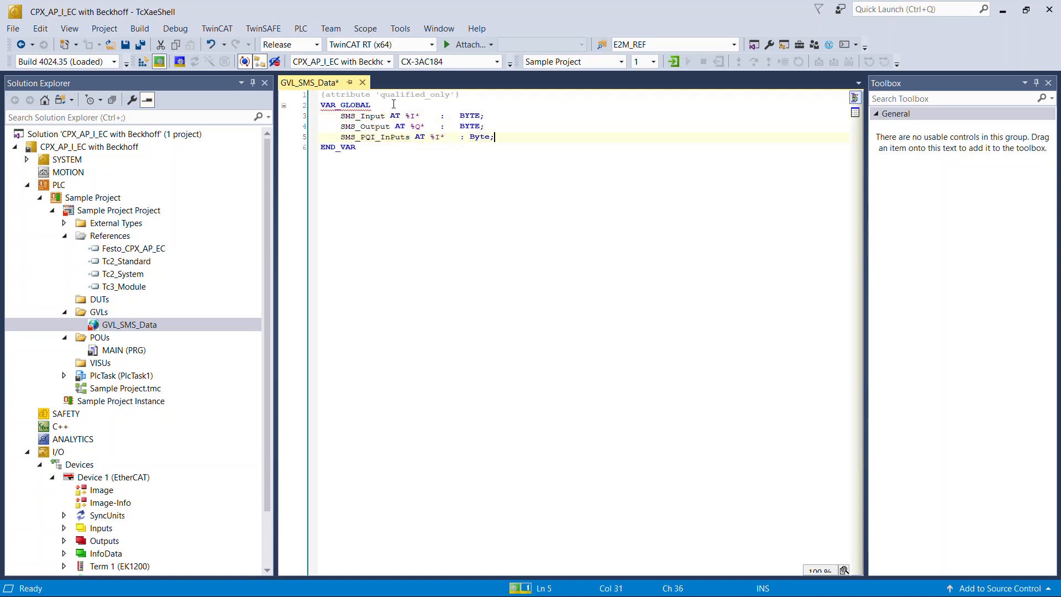
key("Return")
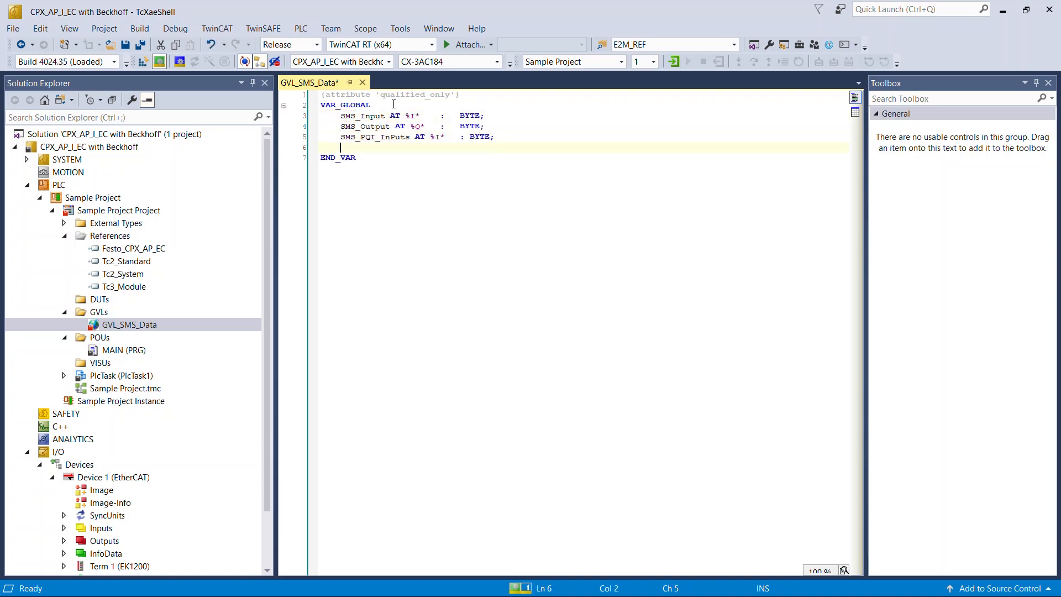
- Save GVL_SMS_Data and build the solution, acknowledging the EtherCAT sync master notice
key("ctrl+s")
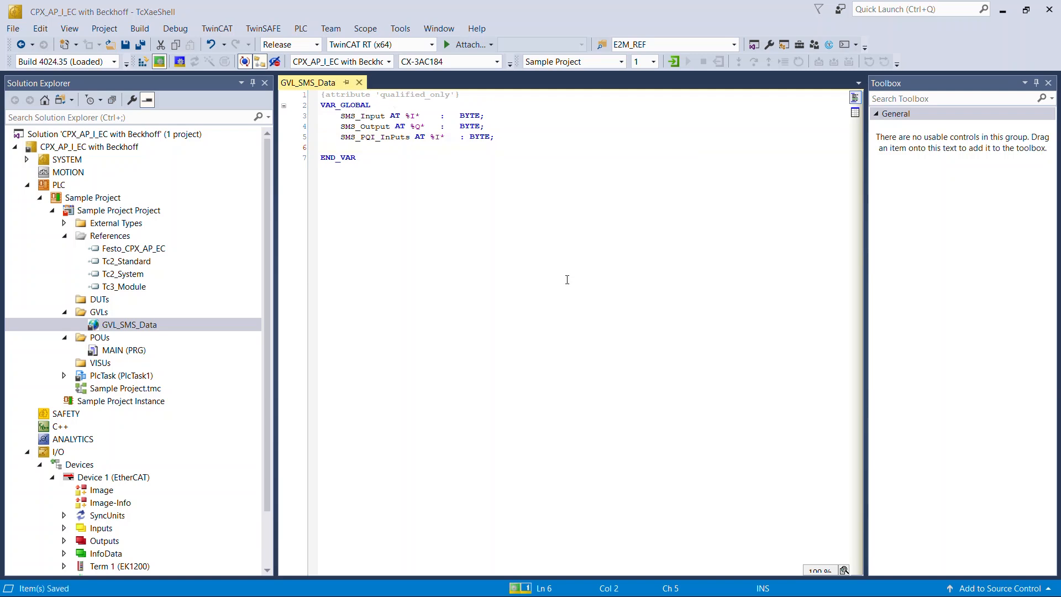
left_click(135, 32)
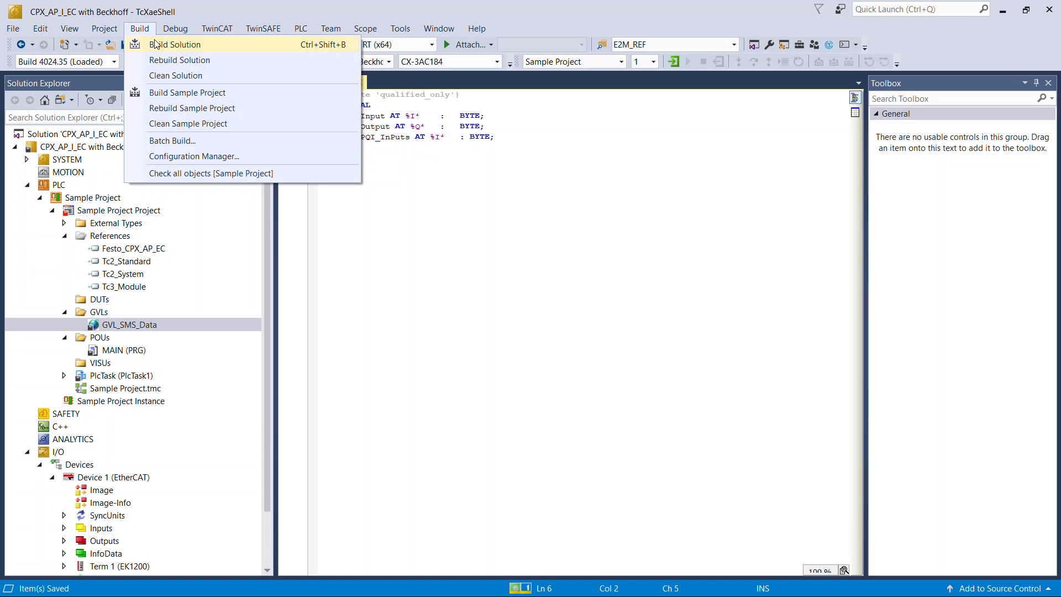
left_click(155, 44)
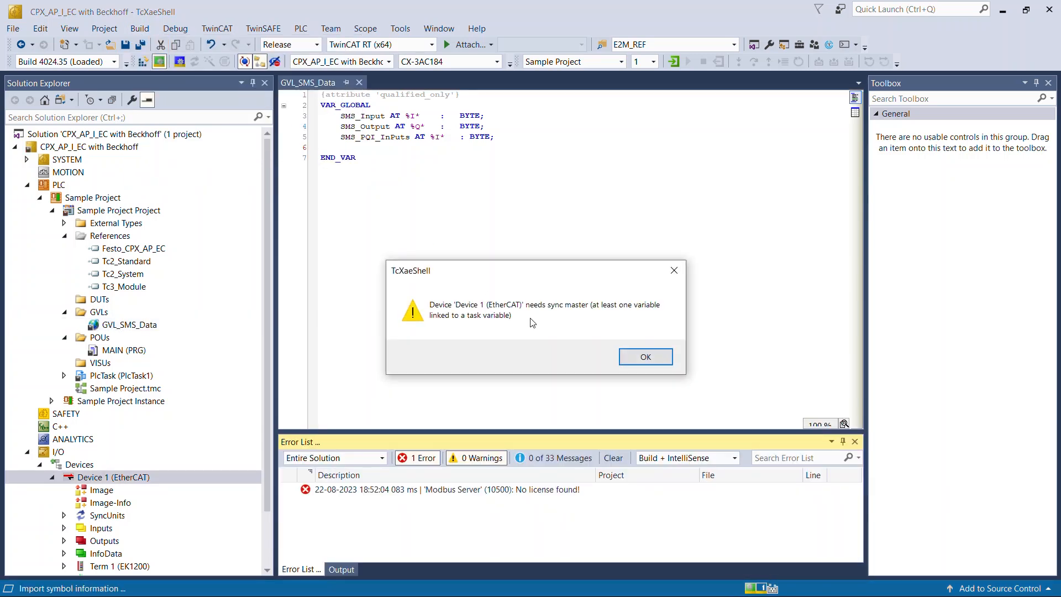
left_click(644, 358)
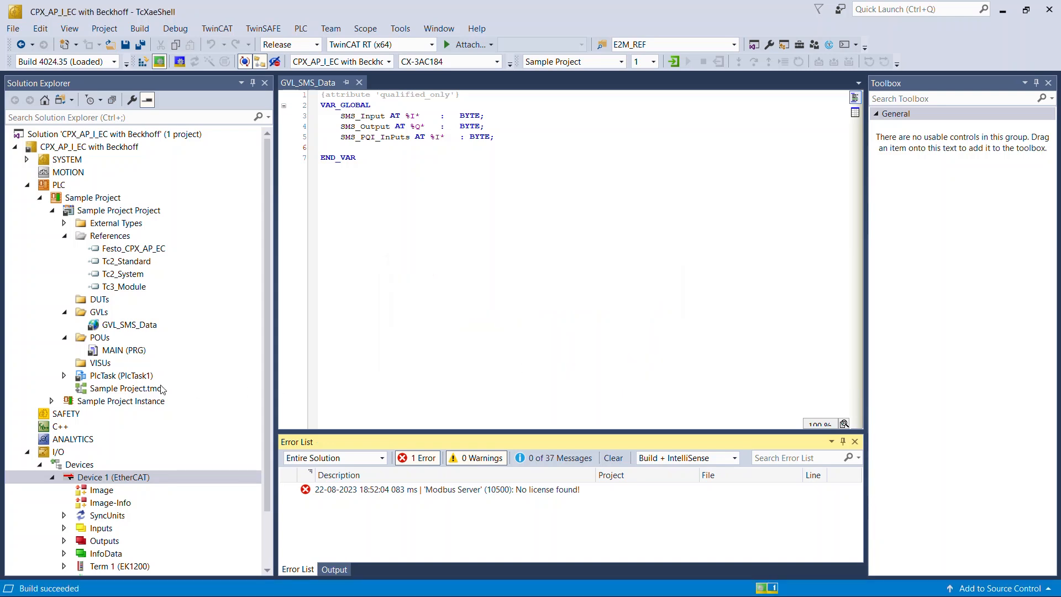
- Expand the PlcTask Inputs and PlcTask Outputs of Sample Project Instance to check the GVL_SMS_Data variables
left_click(51, 401)
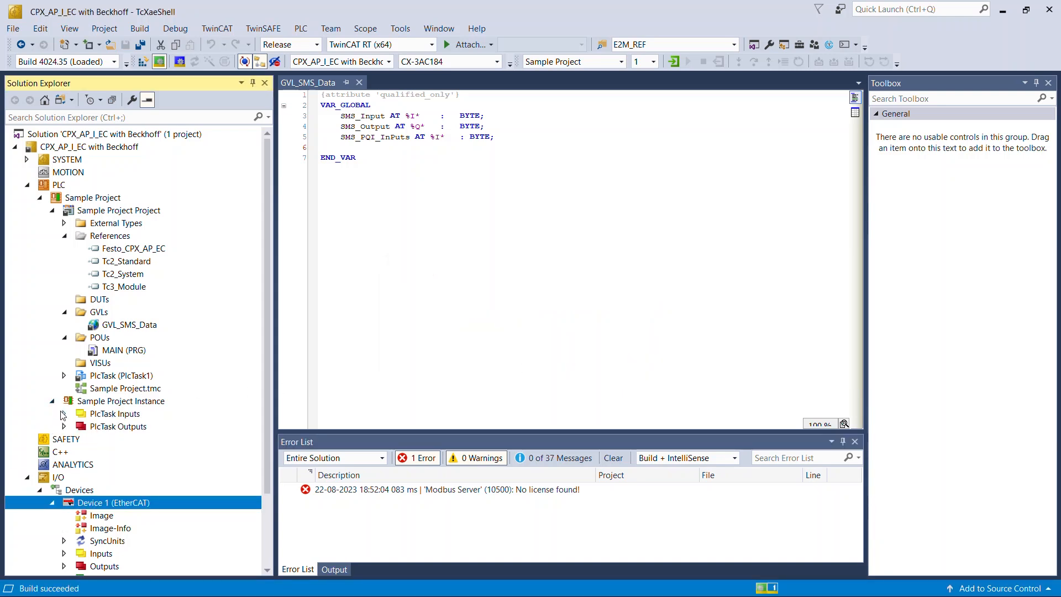
left_click(64, 413)
left_click(65, 451)
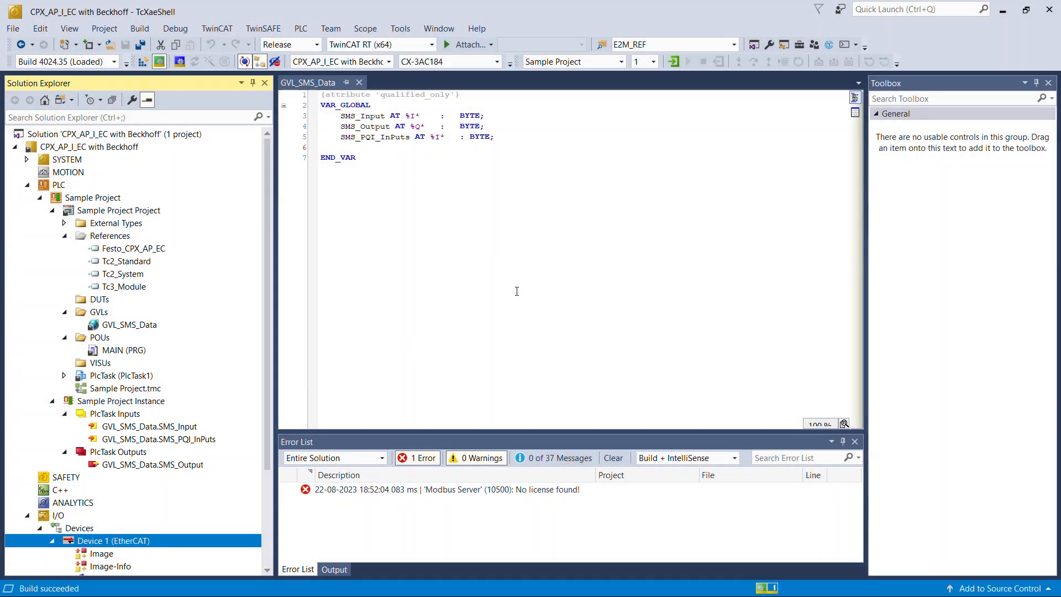
left_click(517, 291)
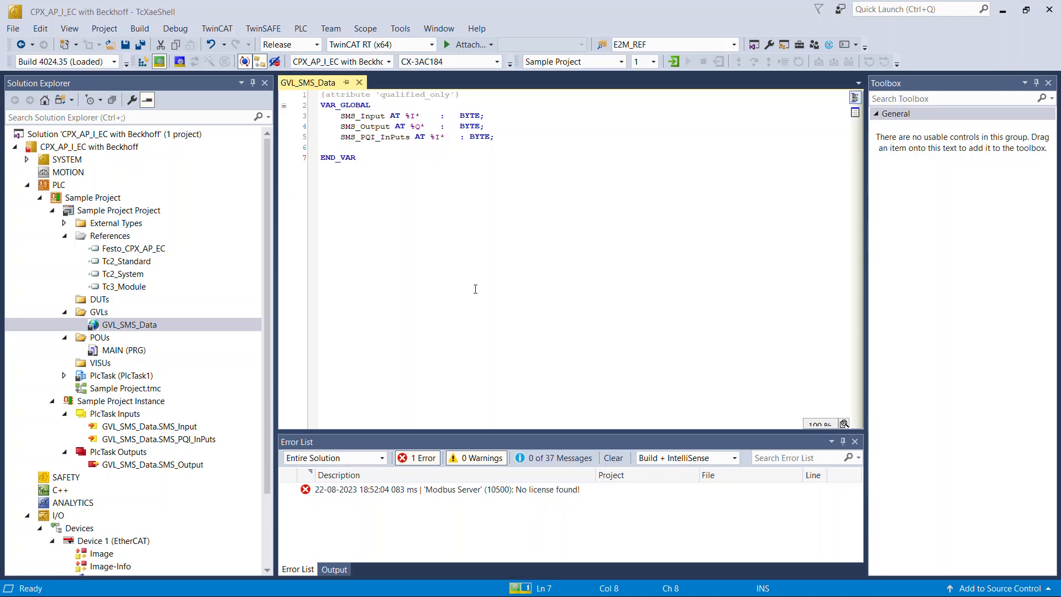
- Link input byte Port 0[1] of Module 2 (CPX-AP-I-4IOL-M12 Variant 2) to GVL_SMS_Data.SMS_Input
scroll(175, 308, "down", 3)
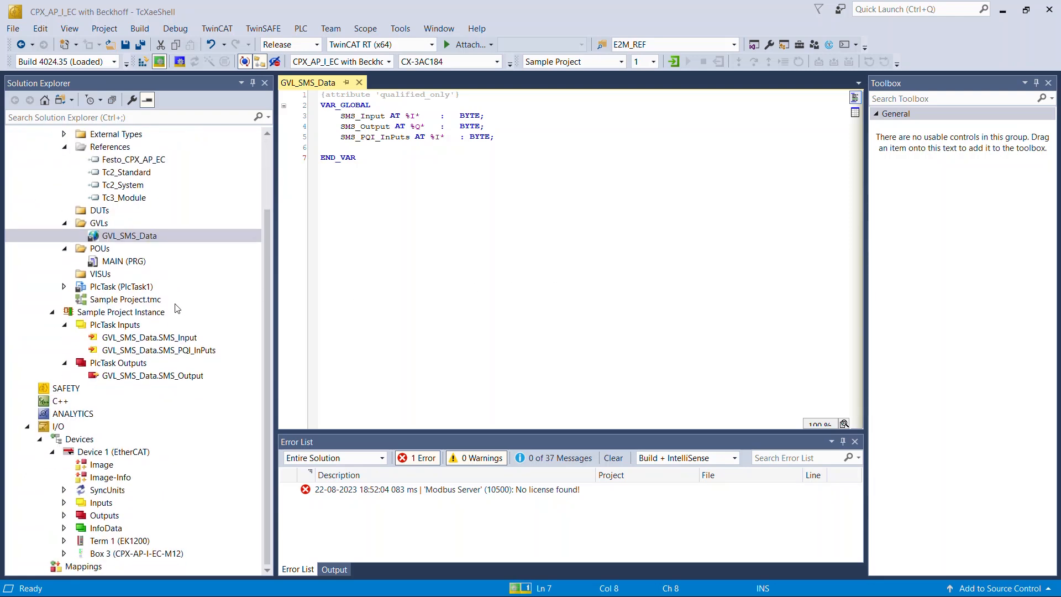
left_click(63, 553)
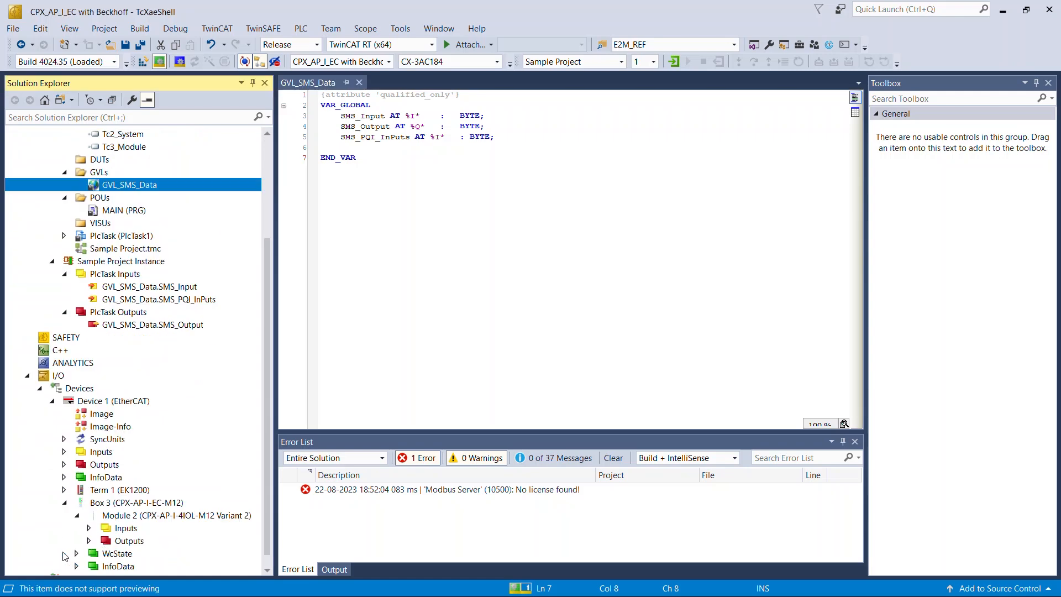
left_click(89, 528)
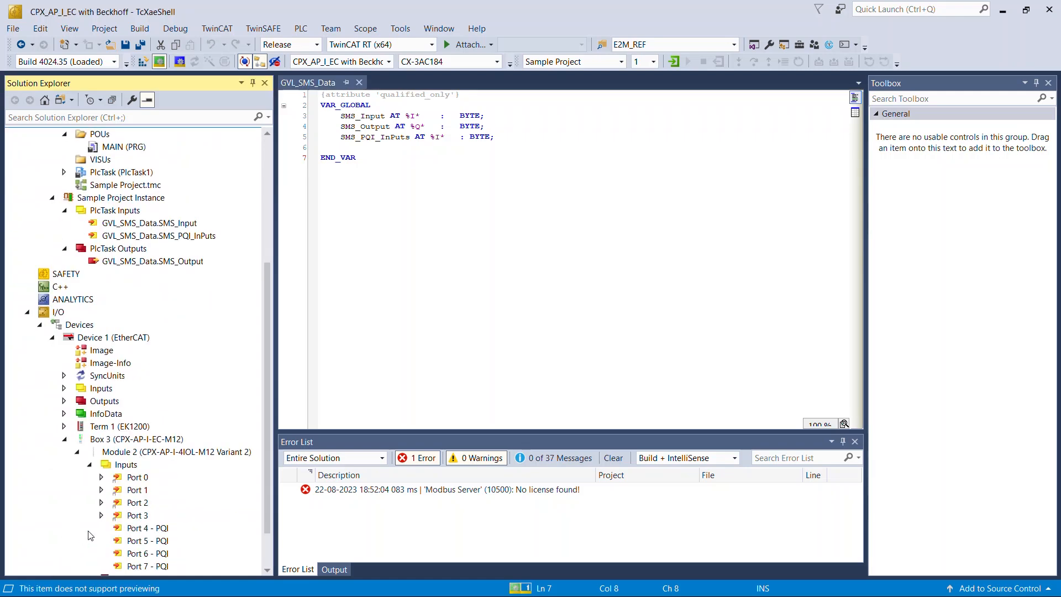
left_click(102, 477)
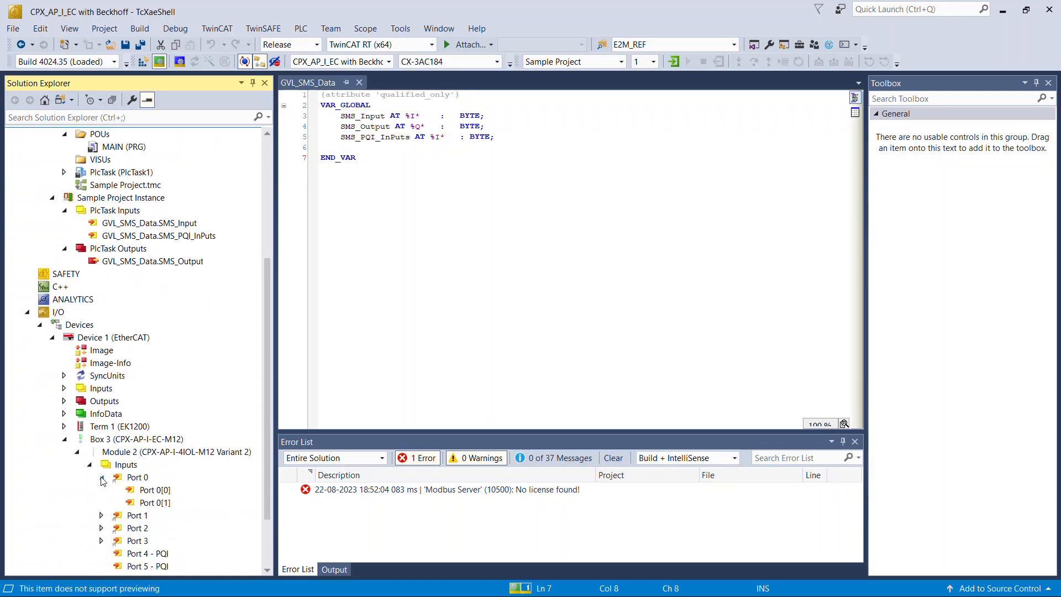
double_click(145, 503)
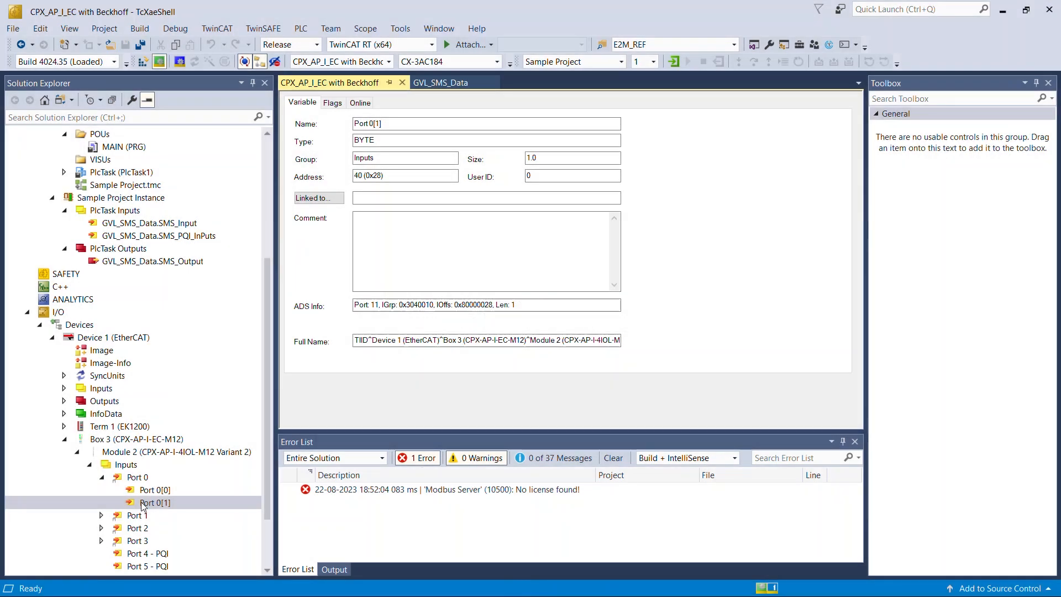
left_click(307, 199)
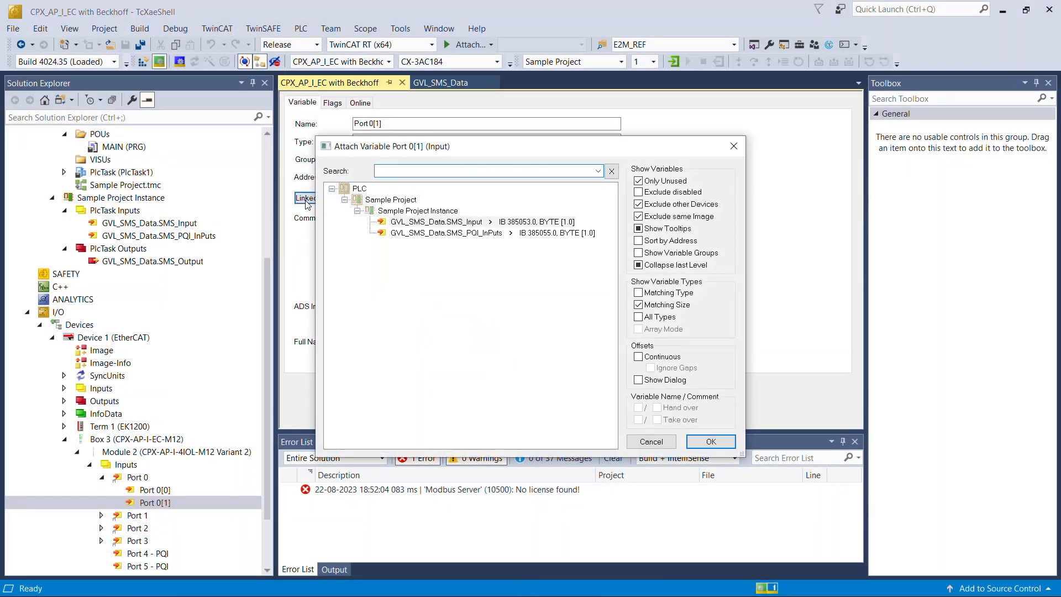
left_click(429, 223)
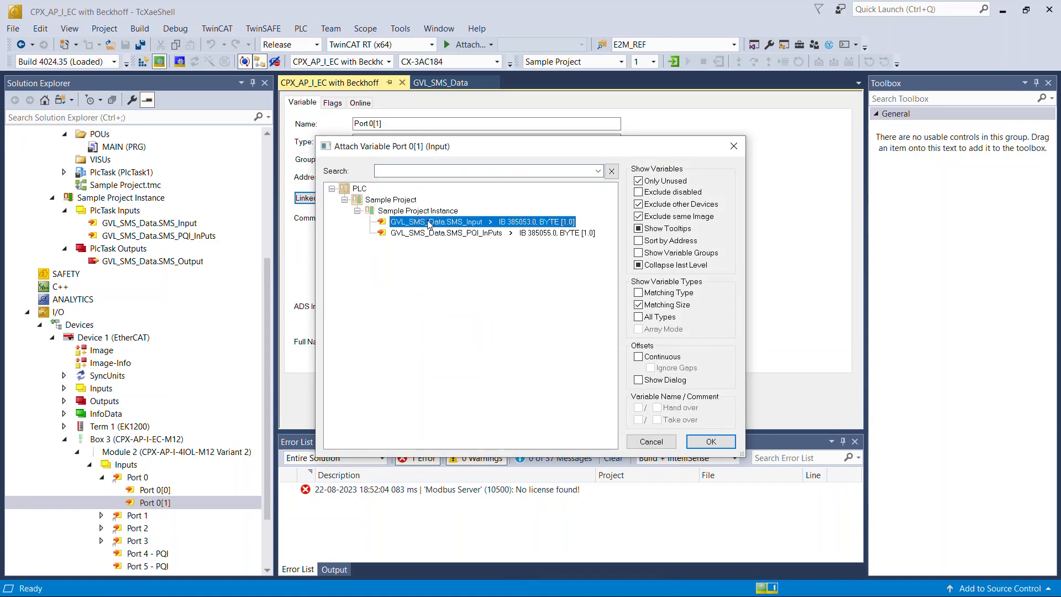
left_click(711, 441)
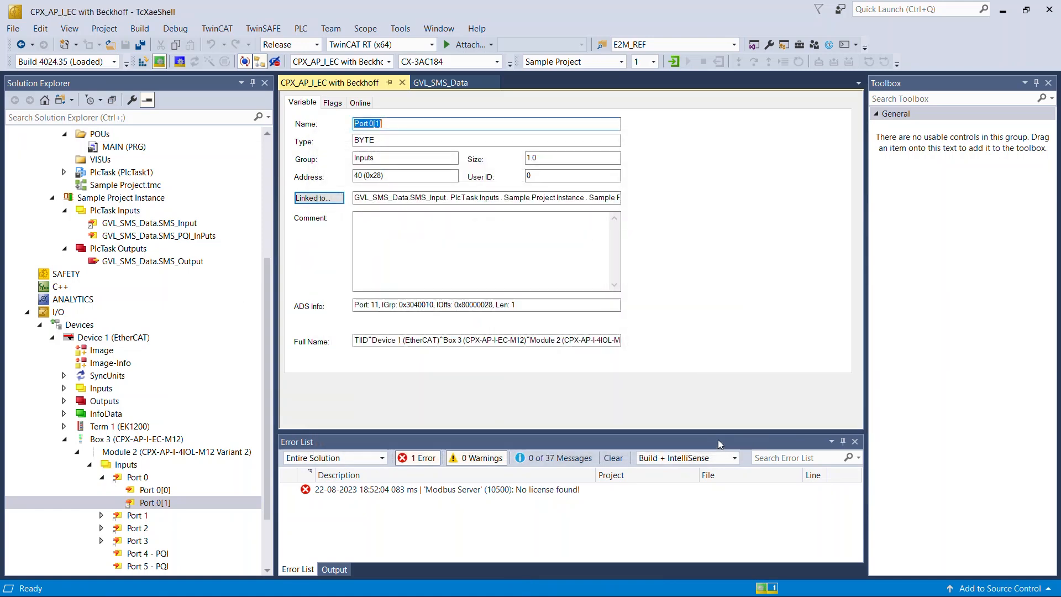
left_click(402, 83)
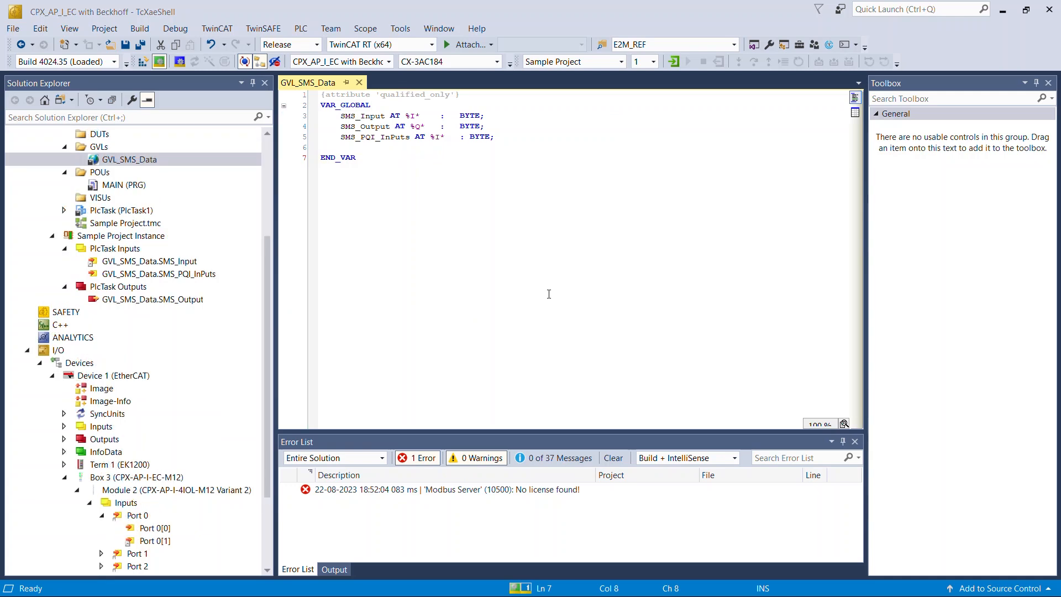
- Link the Port 4 - PQI input of Module 2 to GVL_SMS_Data.SMS_PQI_InPuts
scroll(188, 294, "down", 3)
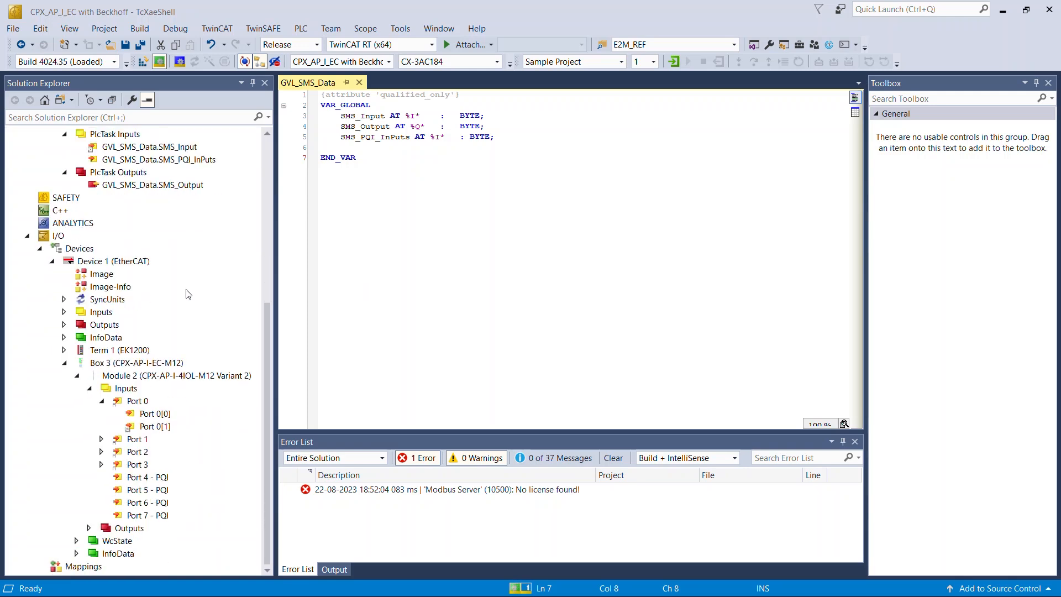
left_click(147, 478)
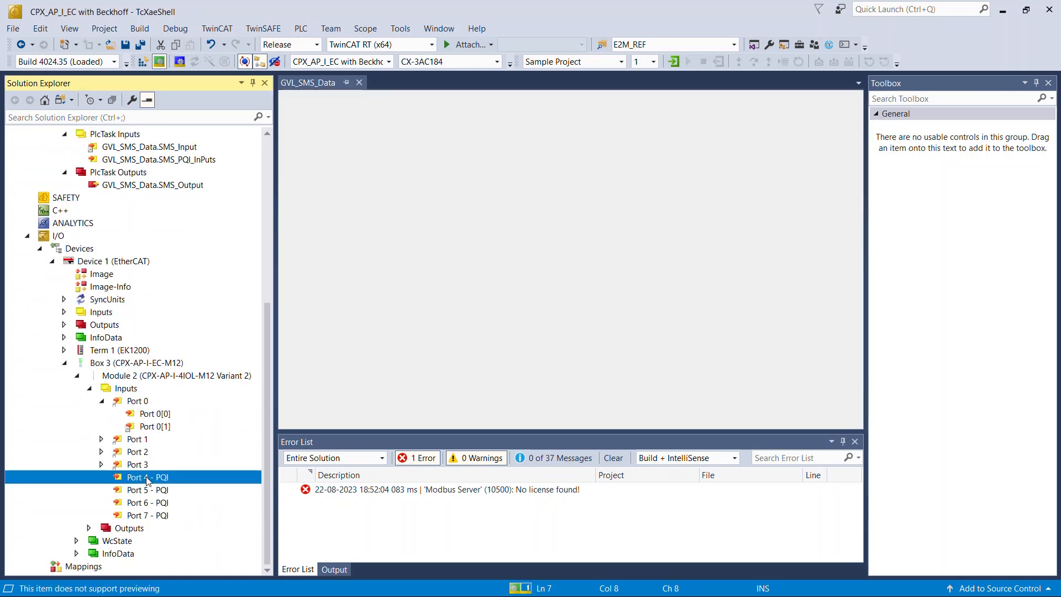
double_click(147, 479)
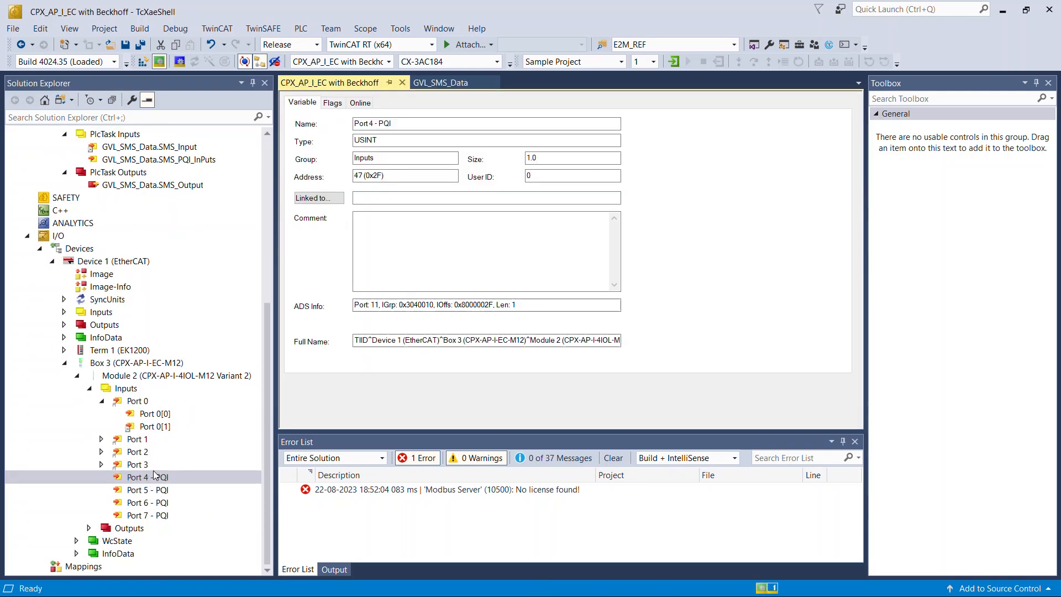
left_click(310, 200)
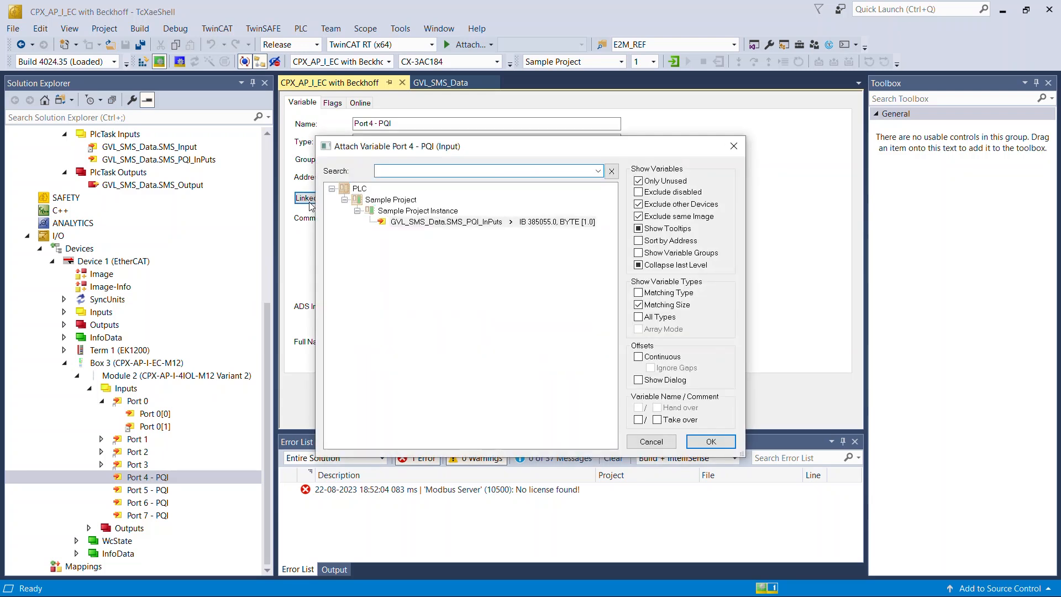
left_click(406, 223)
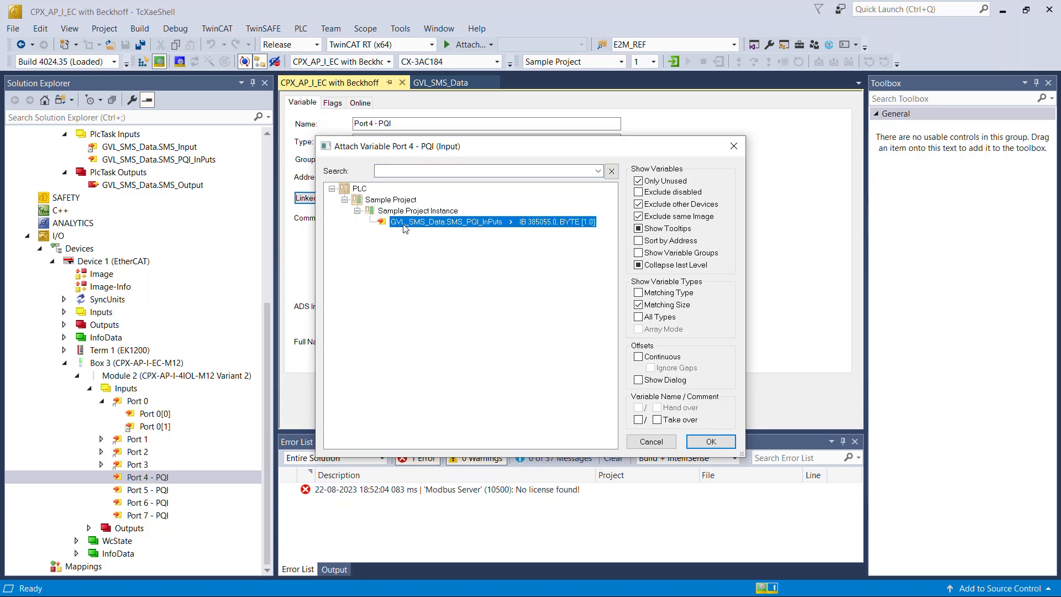
left_click(709, 440)
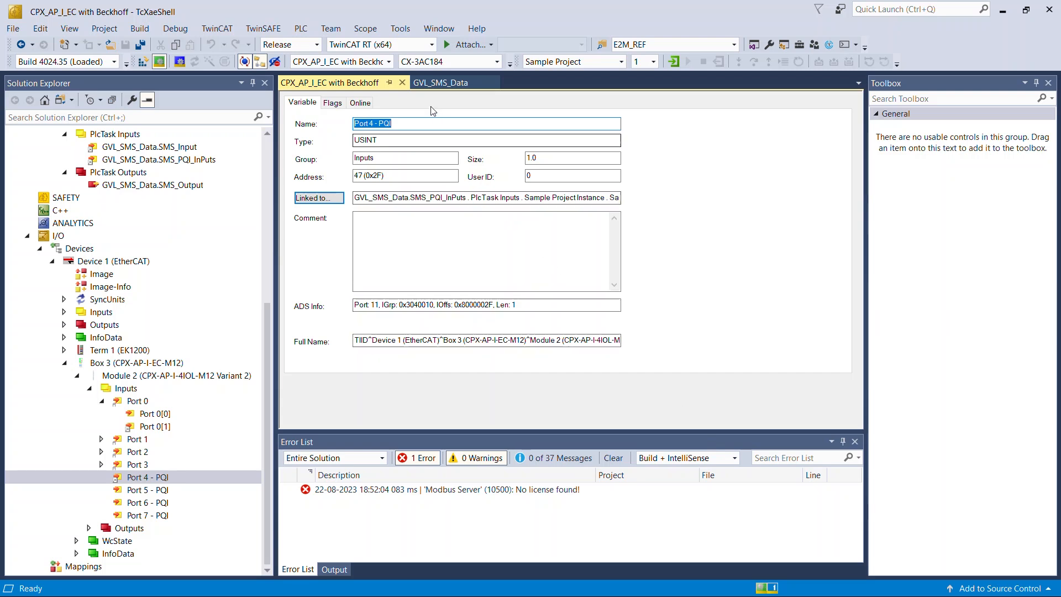
left_click(403, 82)
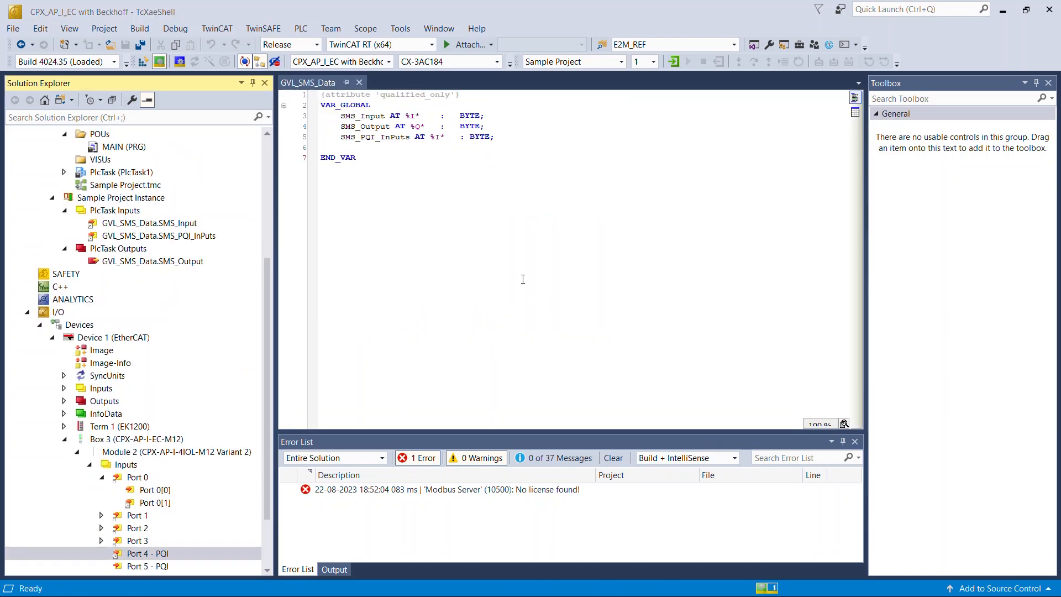
- Link output byte Port 0[1] of Module 2 to GVL_SMS_Data.SMS_Output
scroll(163, 301, "down", 2)
left_click(89, 528)
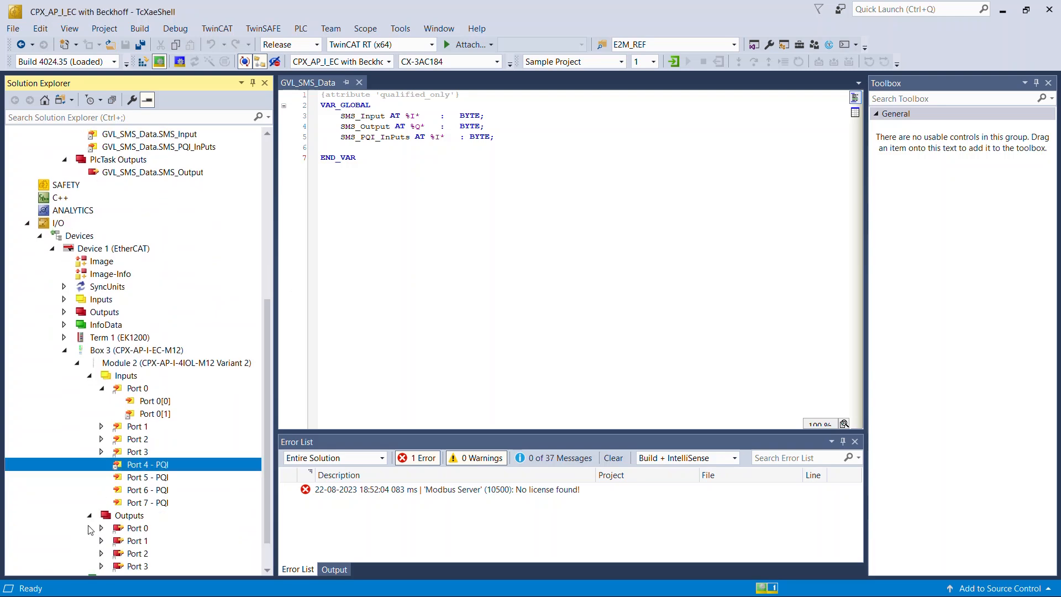
left_click(102, 529)
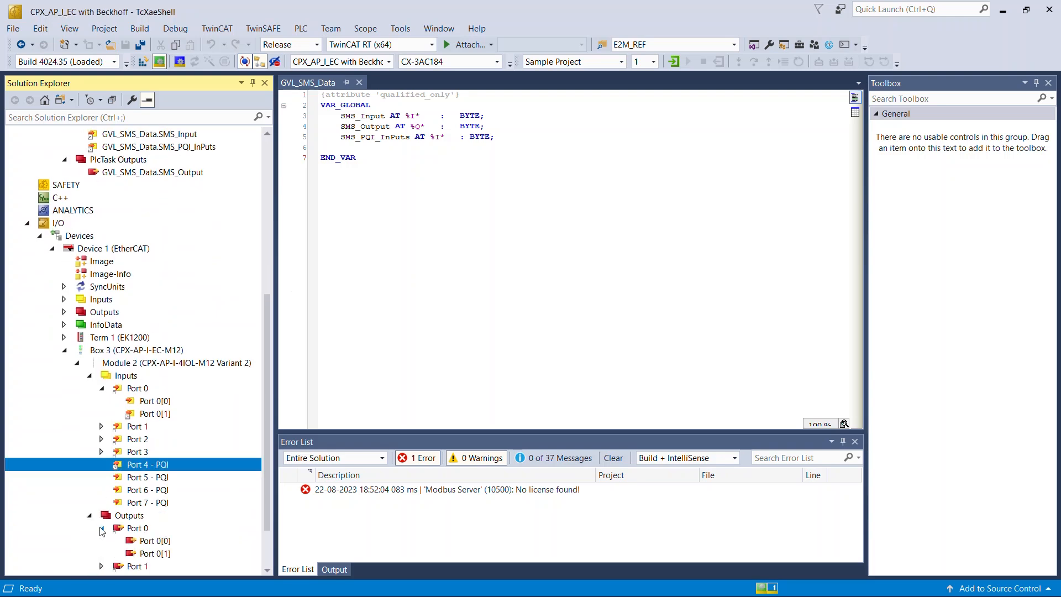
double_click(153, 553)
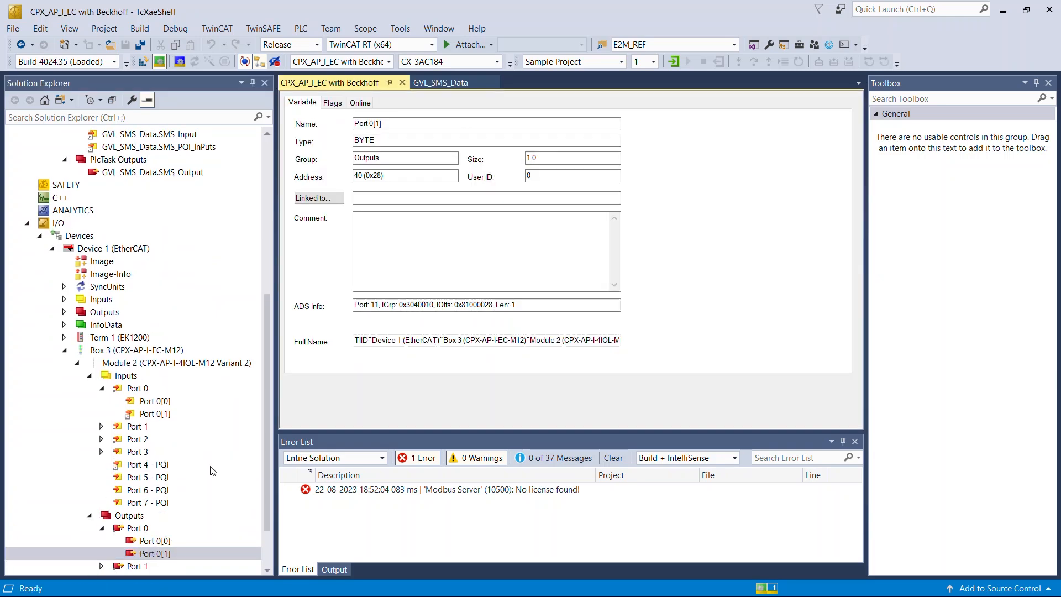
left_click(337, 201)
left_click(394, 222)
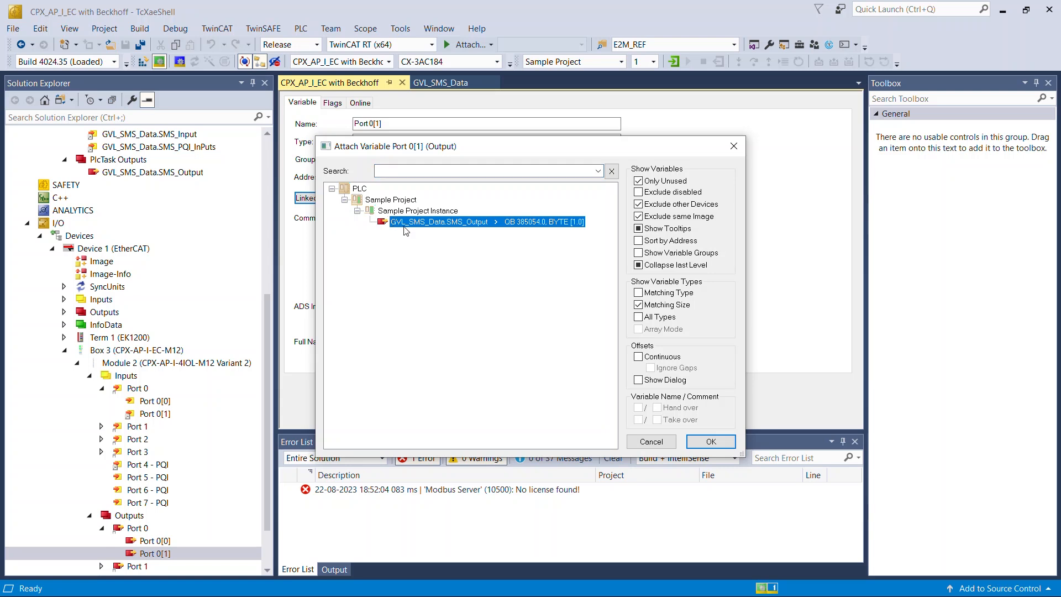
left_click(714, 448)
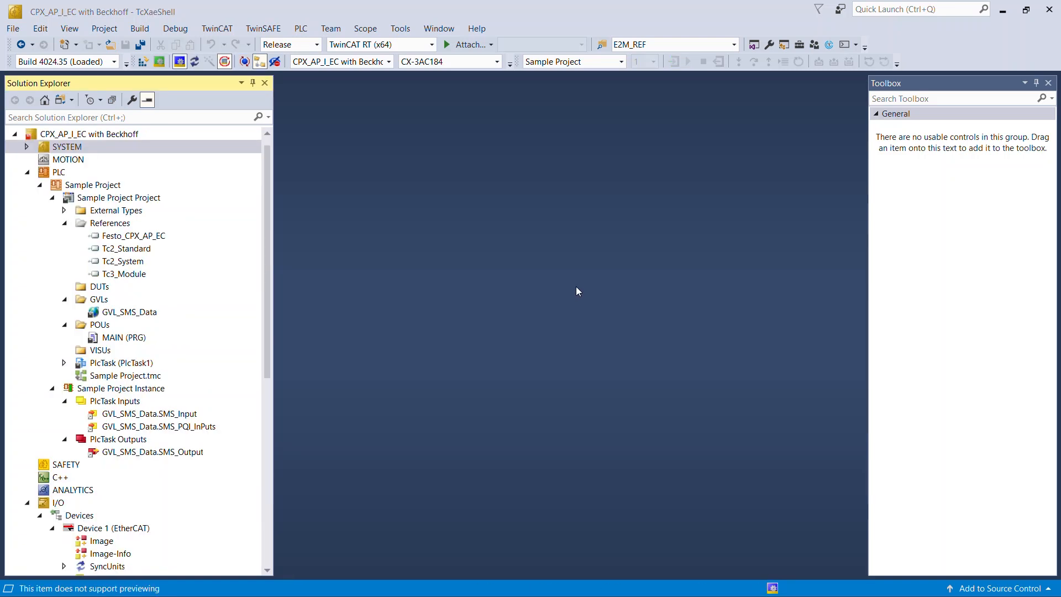
- Restart the TwinCAT system in Run Mode and activate the configuration on CX-3AC184 with Autostart PLC Boot Project(s) enabled
left_click(159, 61)
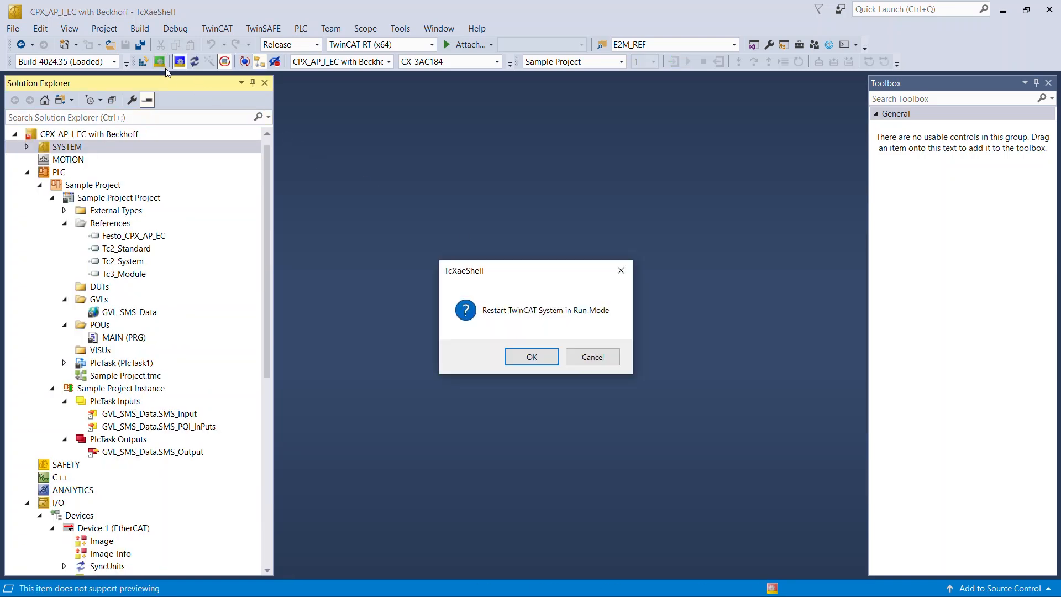
left_click(542, 359)
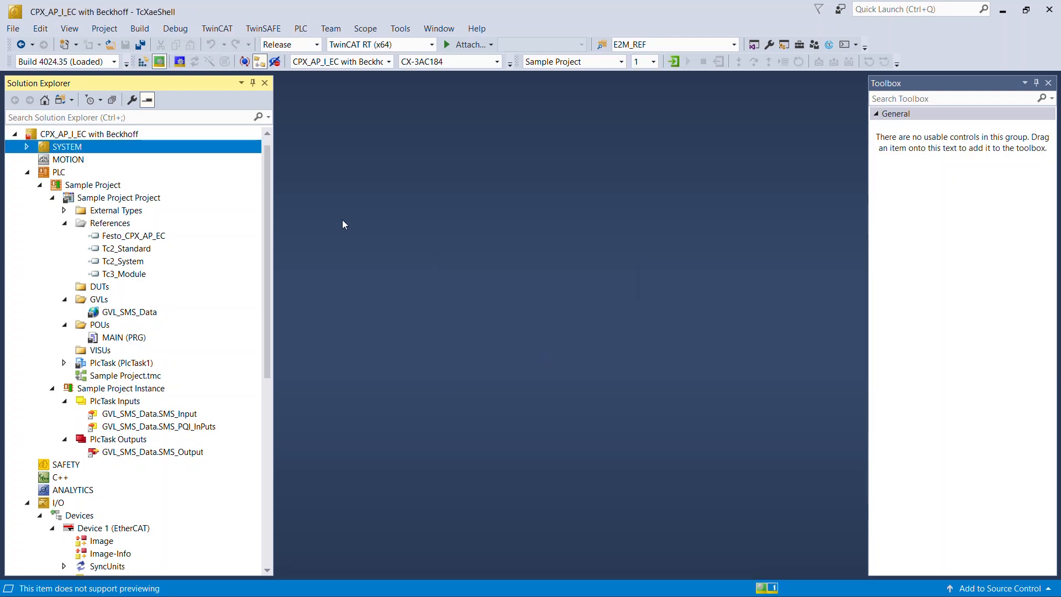
left_click(142, 62)
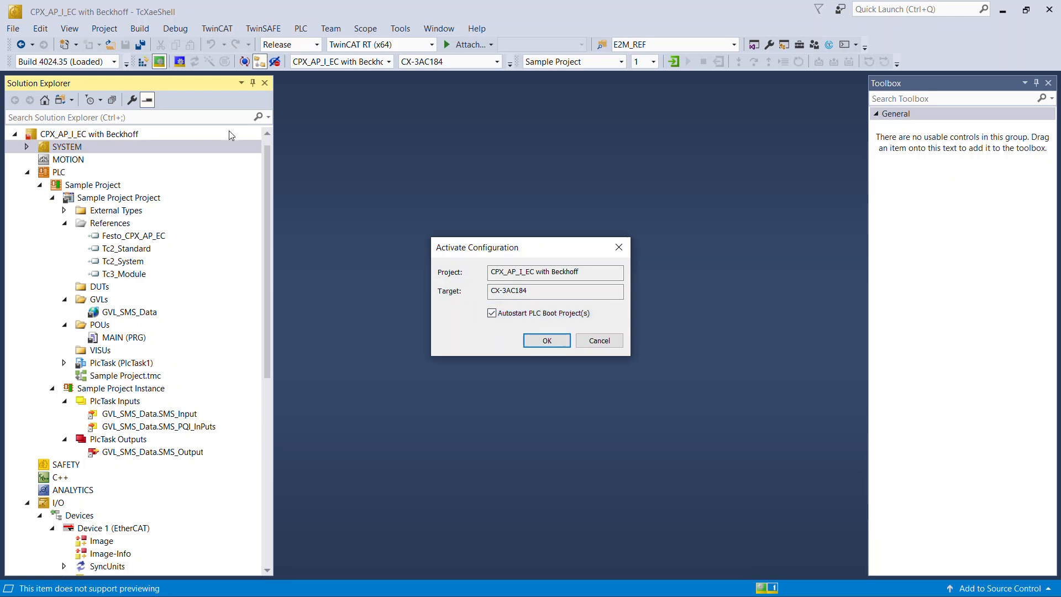
left_click(540, 339)
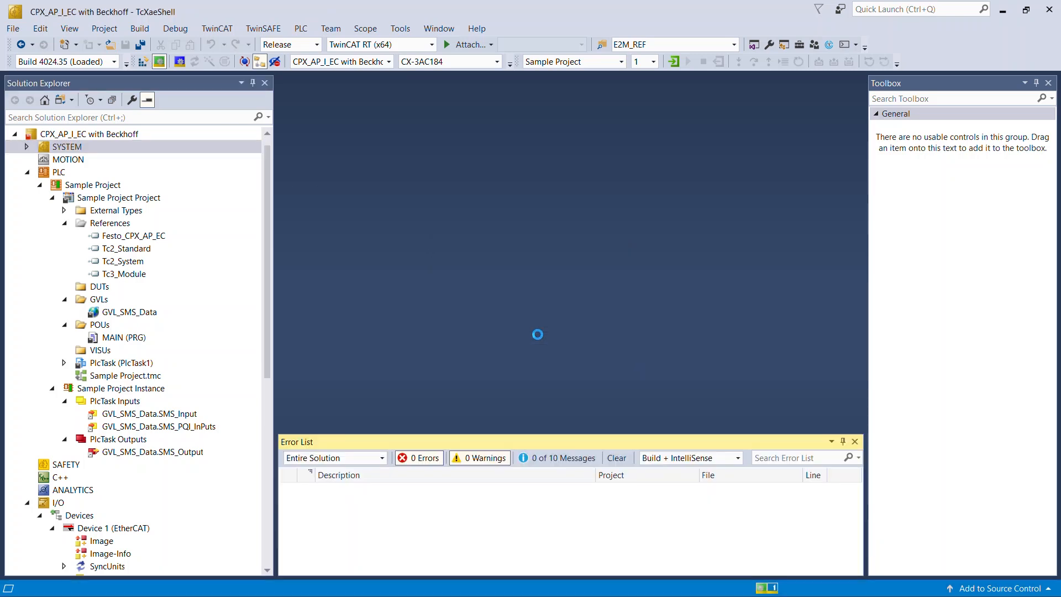
left_click(537, 357)
- Log in to the PLC and display the online values of GVL_SMS_Data in binary
left_click(677, 62)
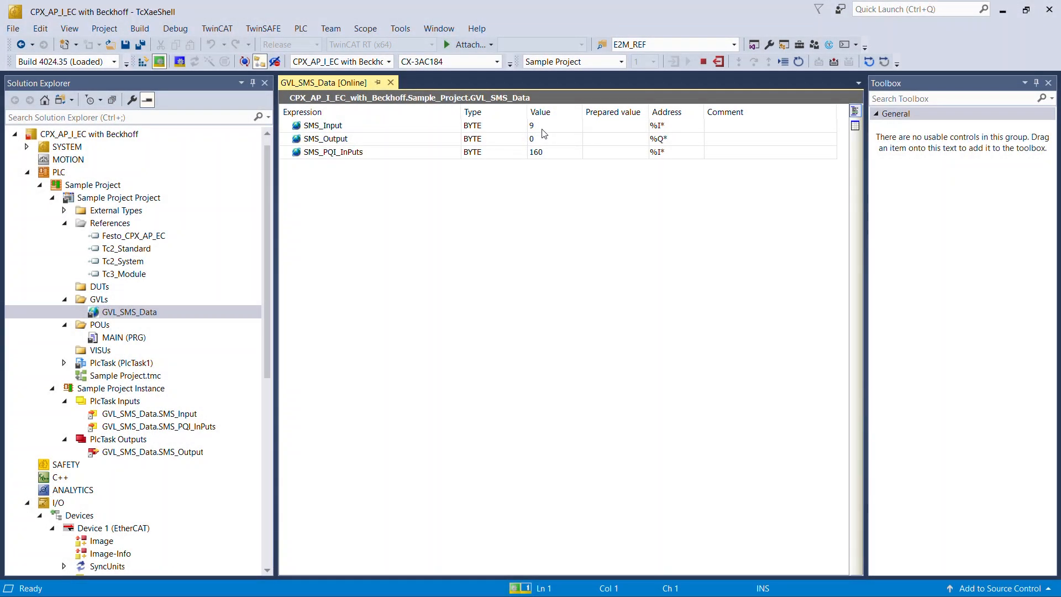
left_click(541, 126)
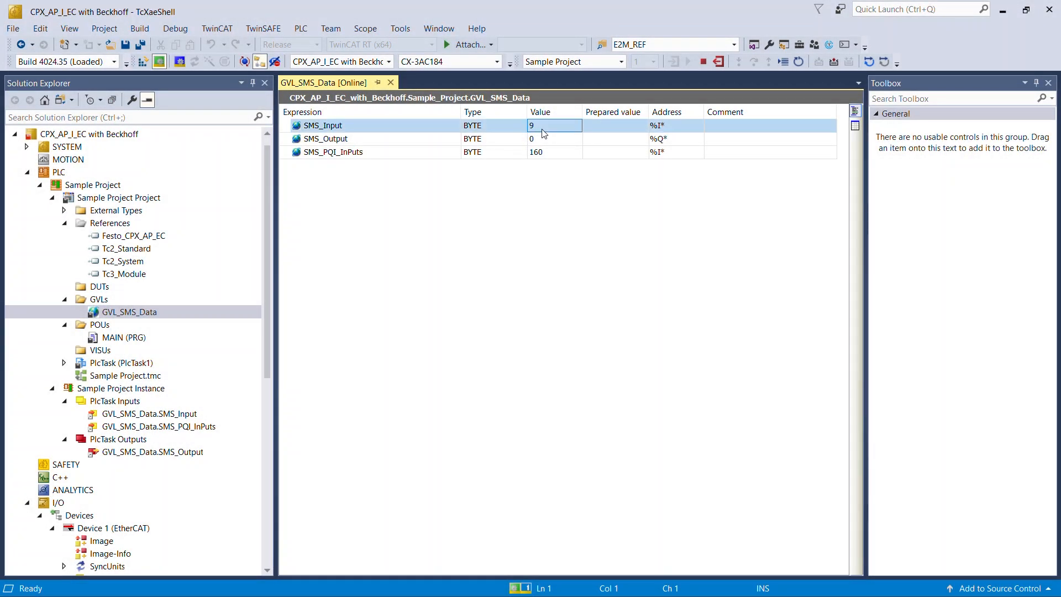
right_click(542, 127)
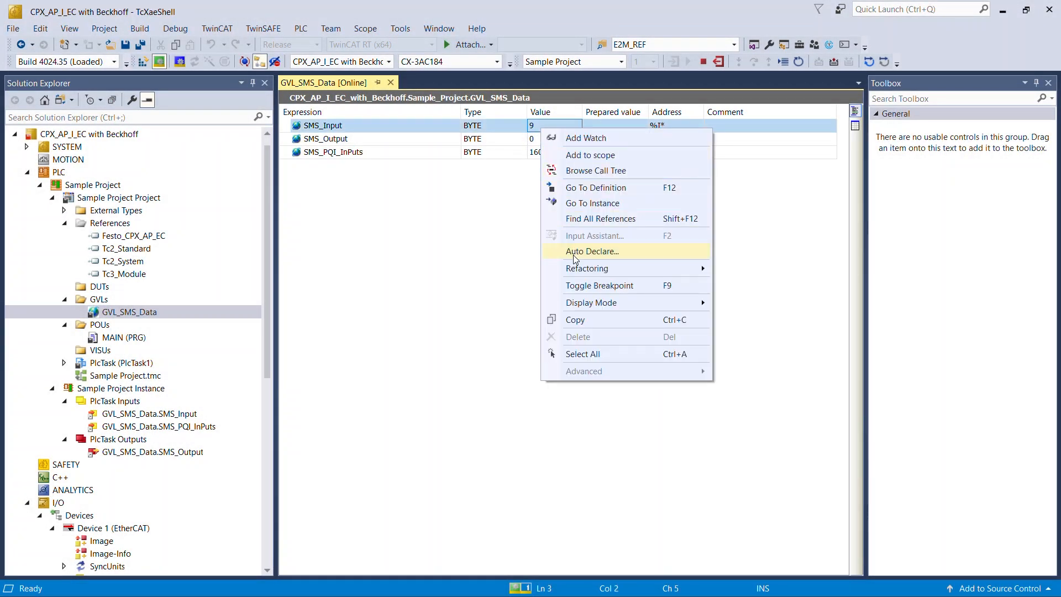
mouse_move(605, 304)
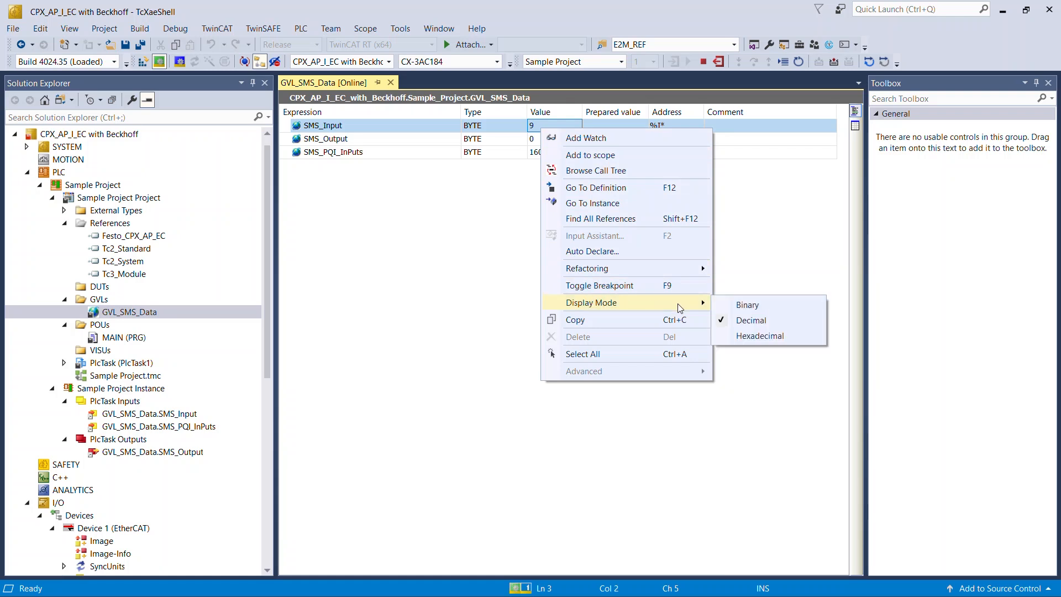
left_click(749, 311)
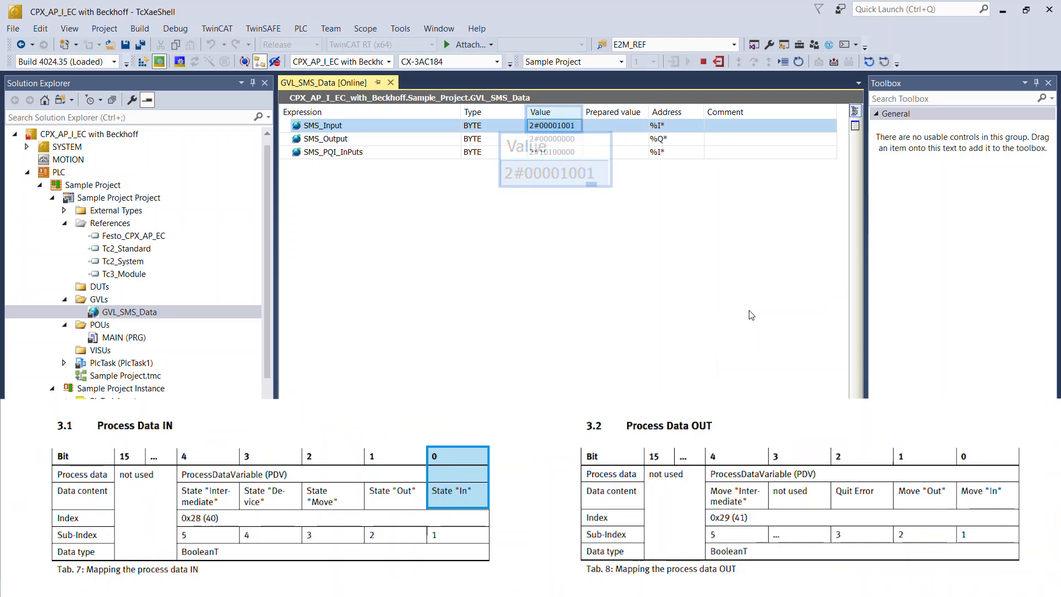
- Prepare the value 2#00000010 for SMS_Output and write it to the PLC to trigger Move "Out"
left_click(621, 139)
type("2#00000010")
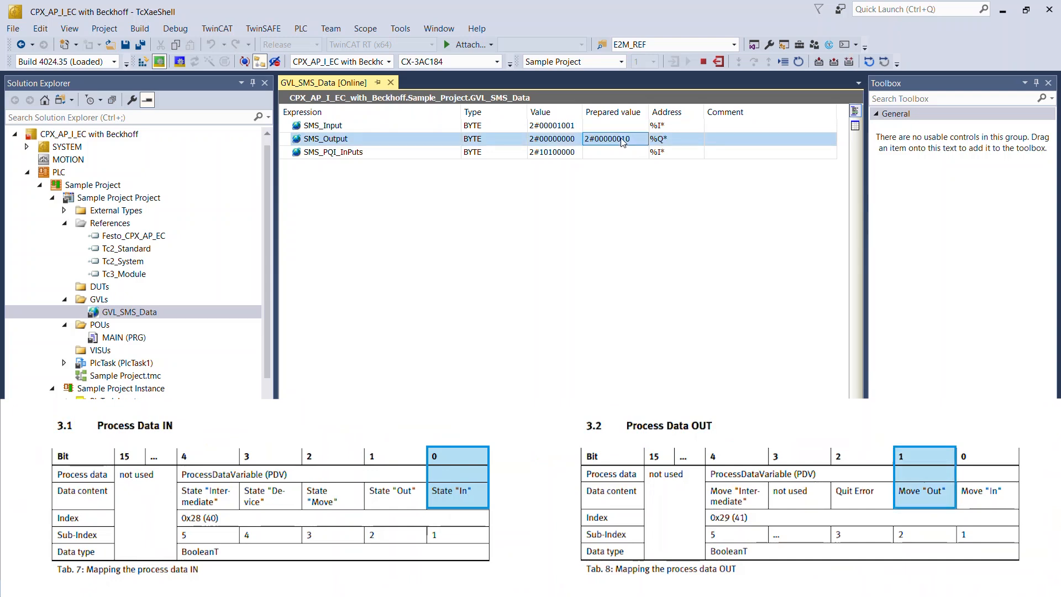
left_click(849, 62)
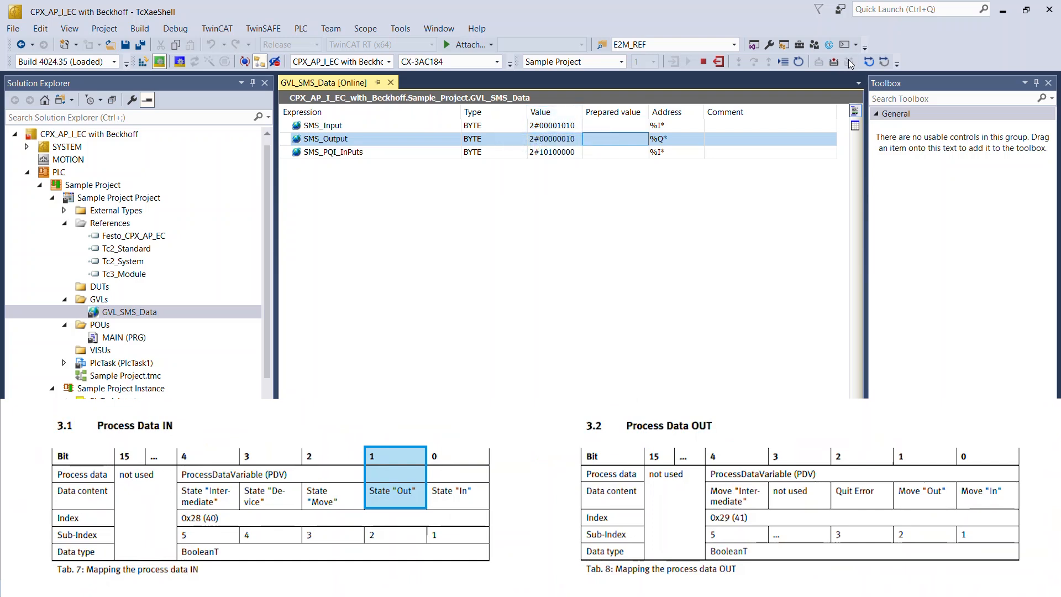
- Prepare the value 2#00000001 for SMS_Output and write it to the PLC to trigger Move "In"
left_click(621, 141)
type("2#00000001")
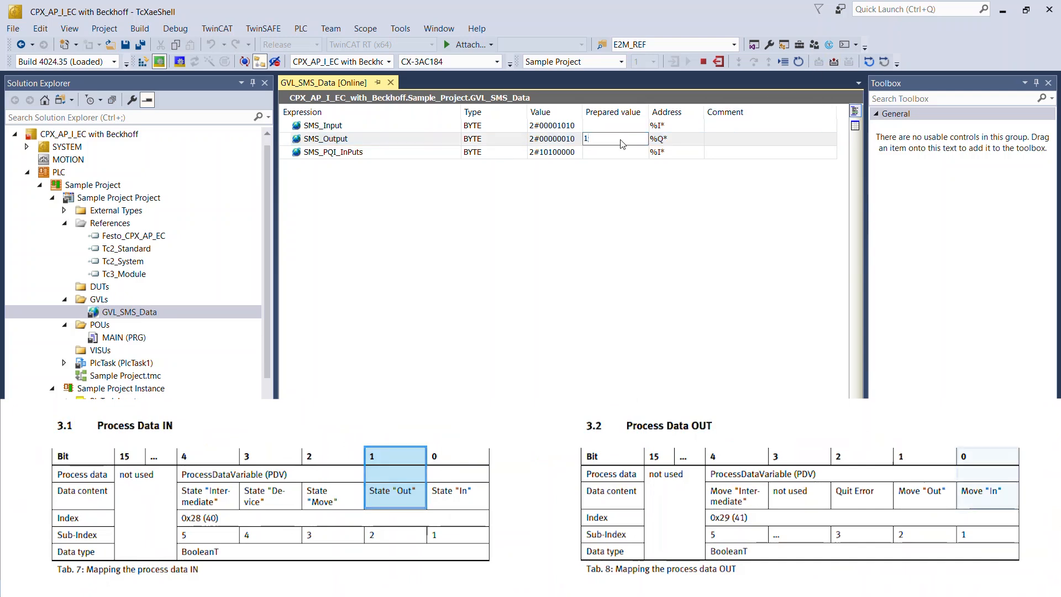
key("Return")
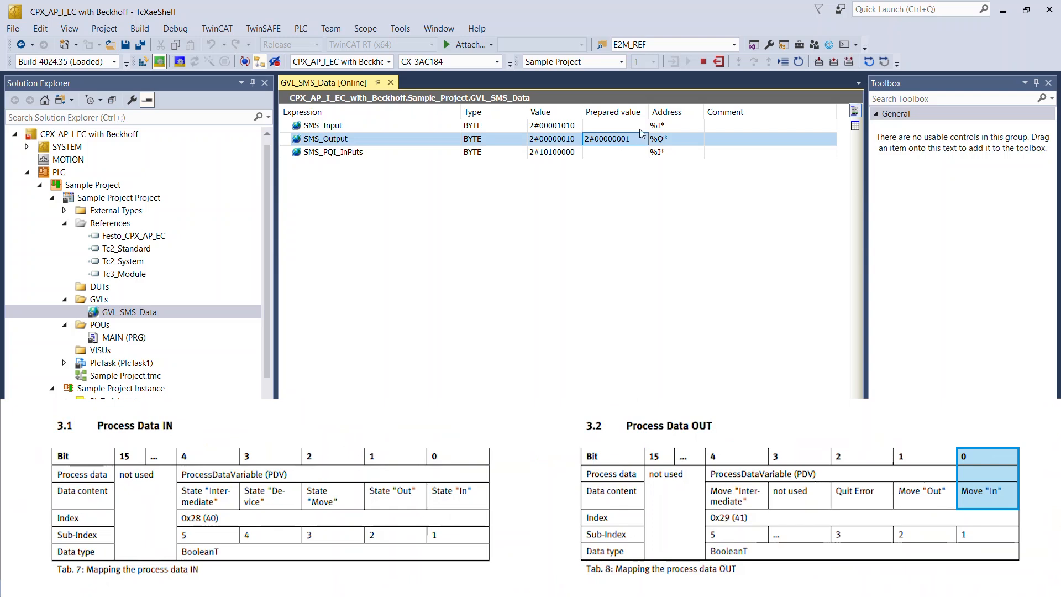
left_click(849, 63)
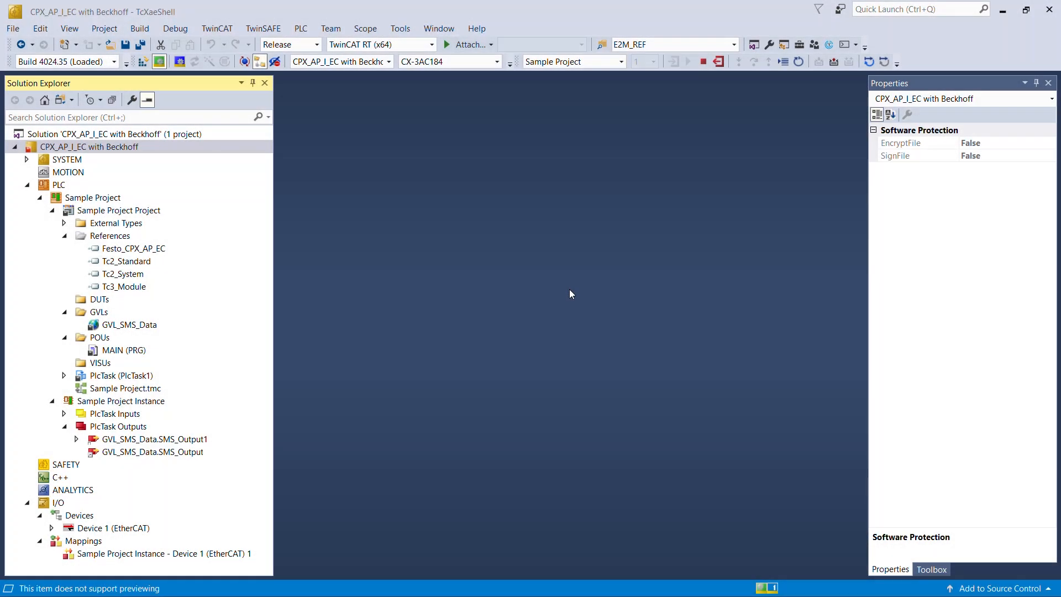
- Log out of the PLC and restart the TwinCAT system in Config Mode
left_click(718, 62)
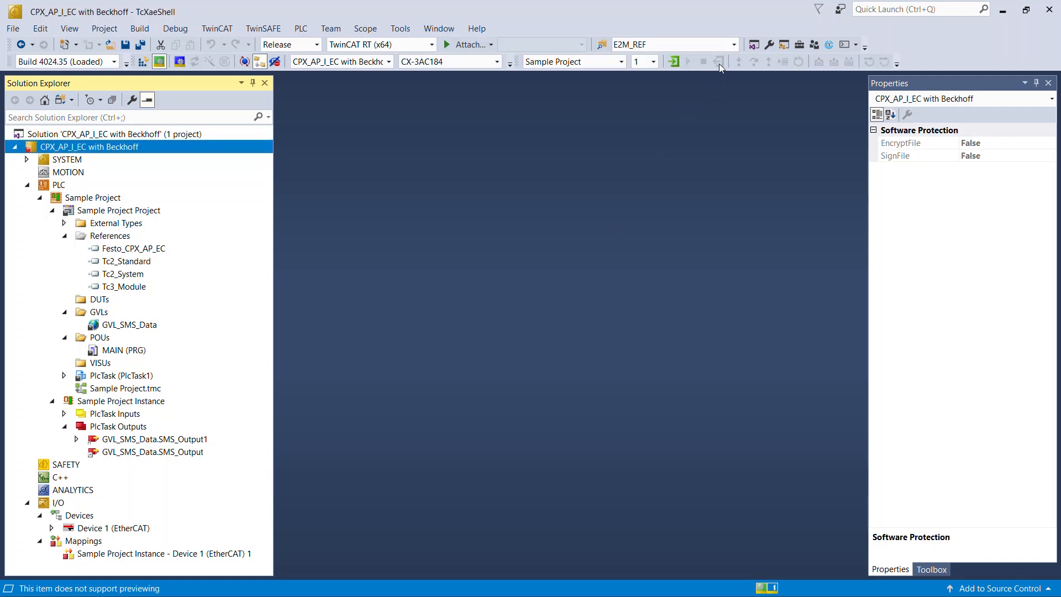
left_click(191, 61)
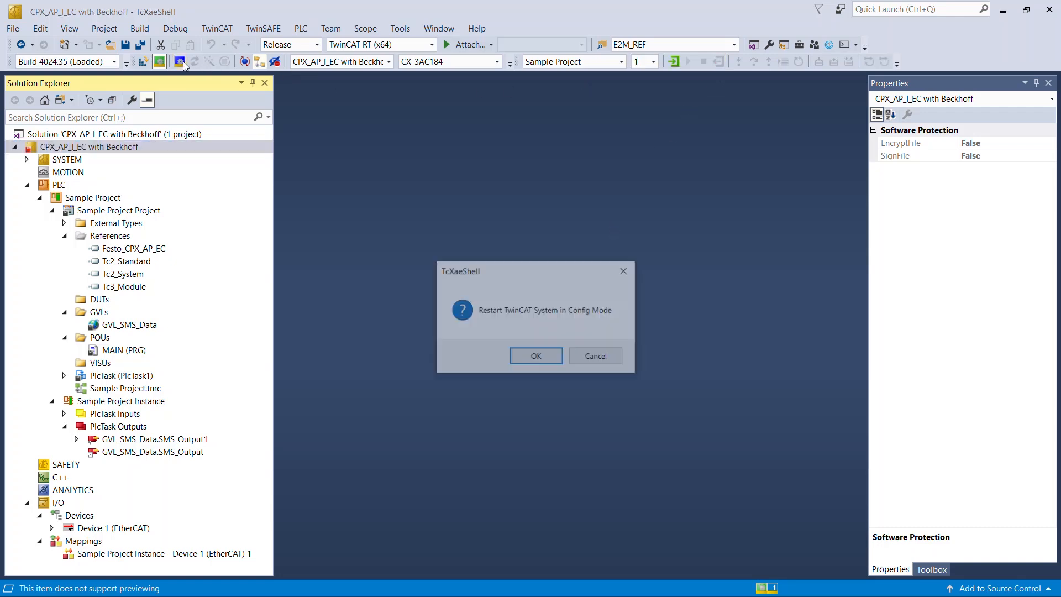
left_click(525, 357)
left_click(529, 364)
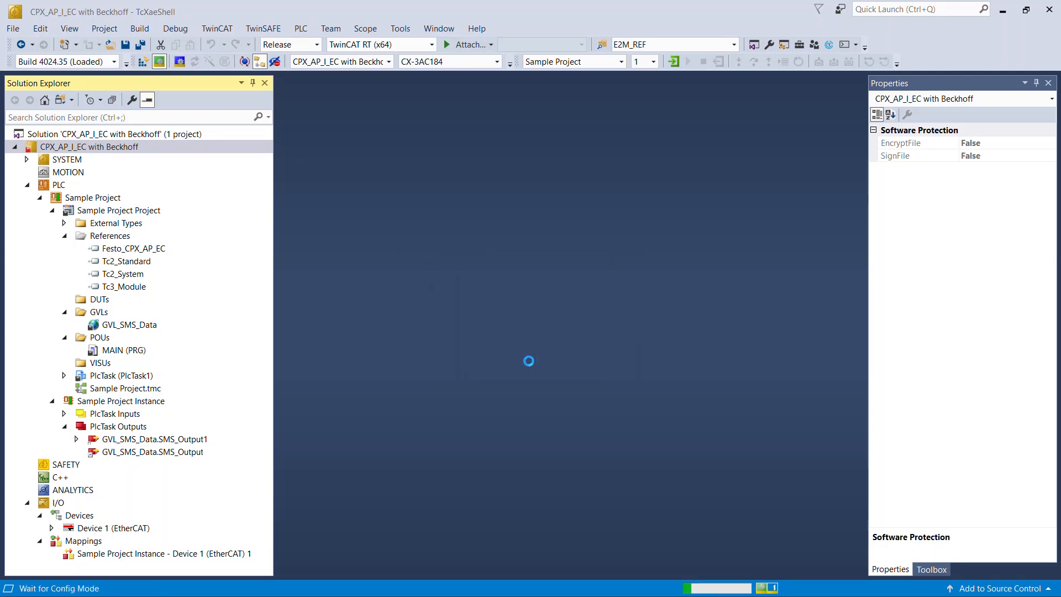
left_click(530, 365)
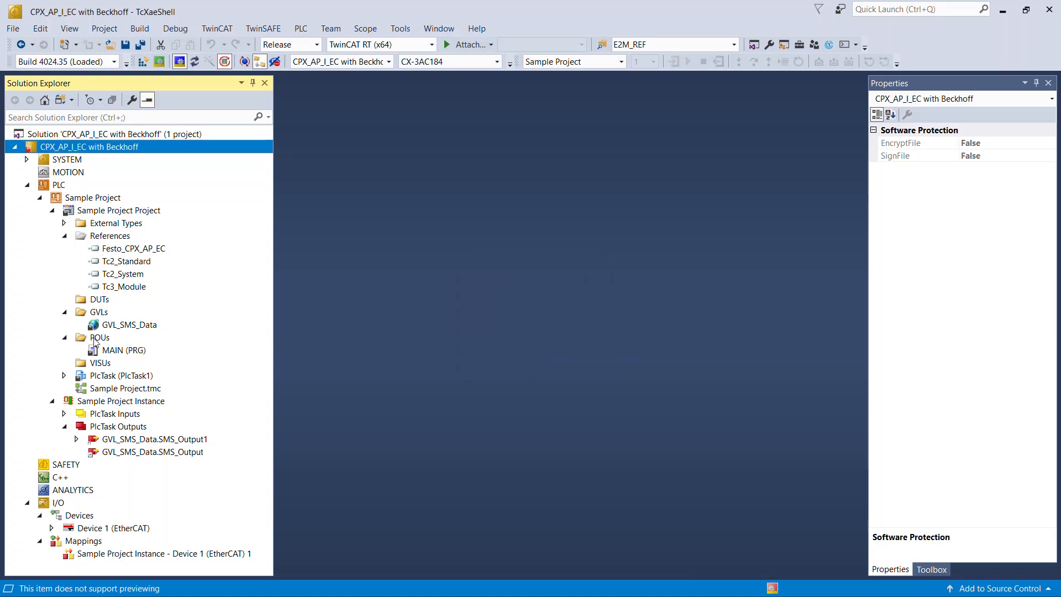
- Add a program POU named CPX_AP in Function Block Diagram (FBD) to the POUs folder
left_click(94, 341)
right_click(93, 339)
mouse_move(131, 354)
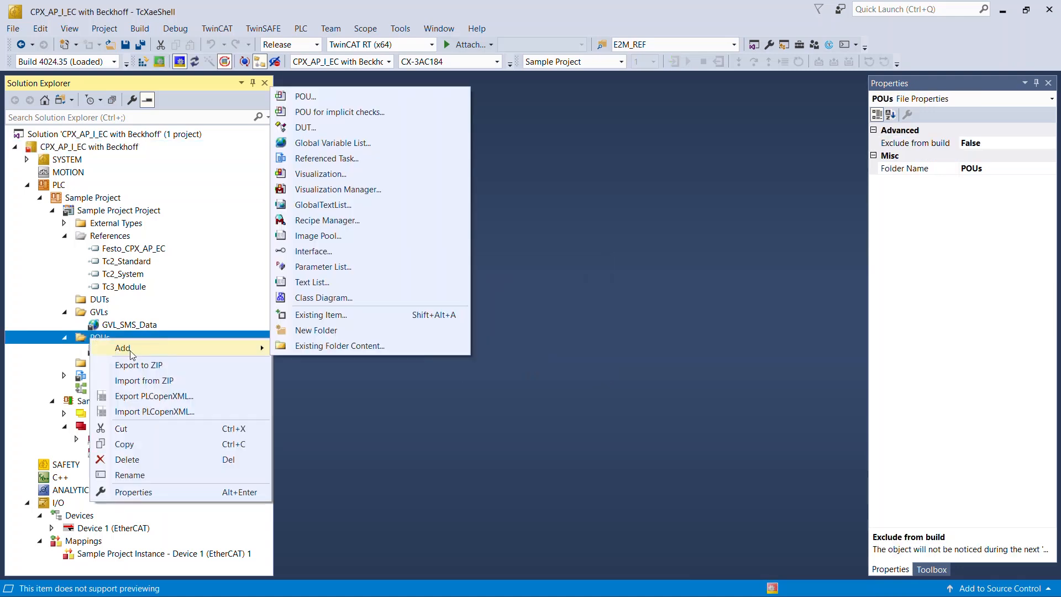
left_click(317, 99)
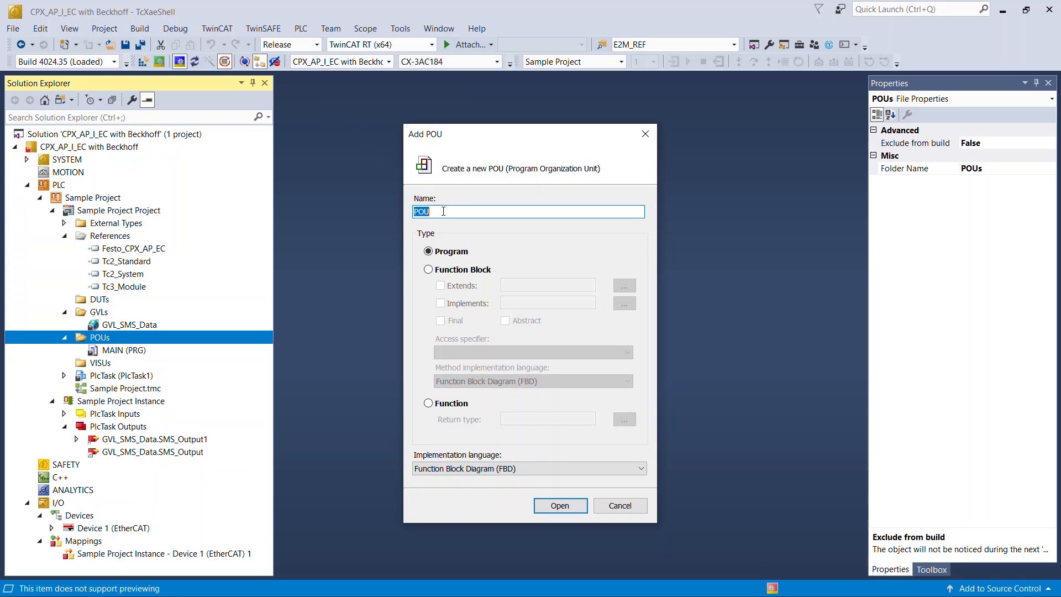
type("CPX_AP")
left_click(536, 504)
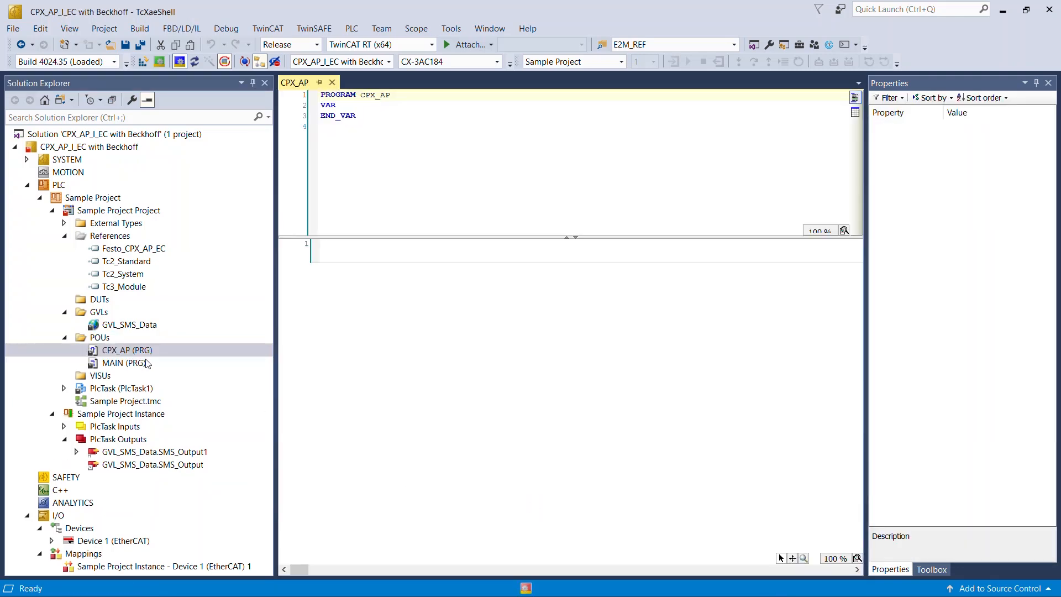
- Add the program call CPX_AP(); to the code of MAIN (PRG)
left_click(147, 363)
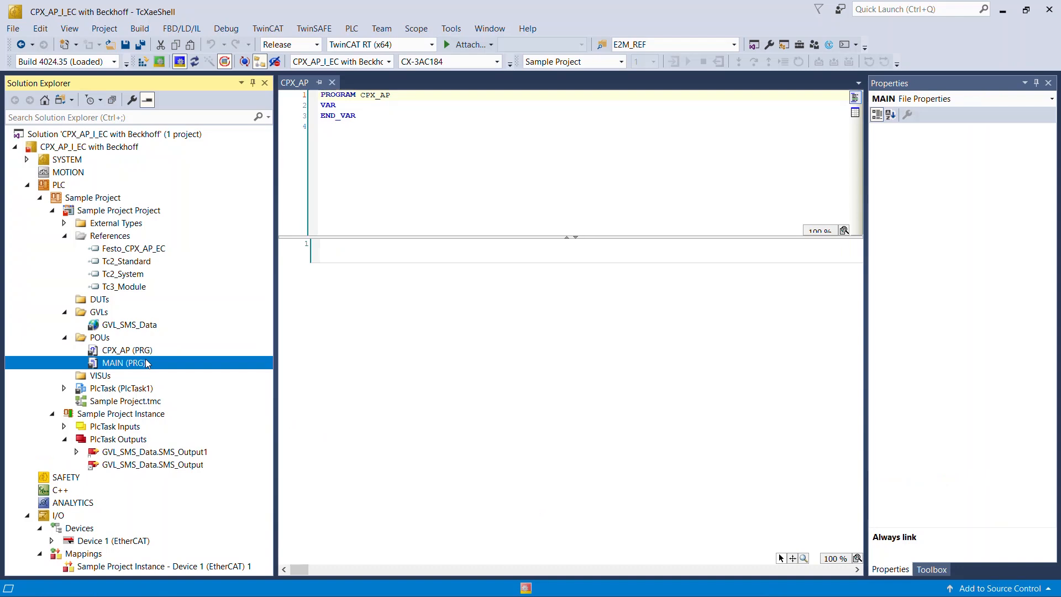
double_click(124, 363)
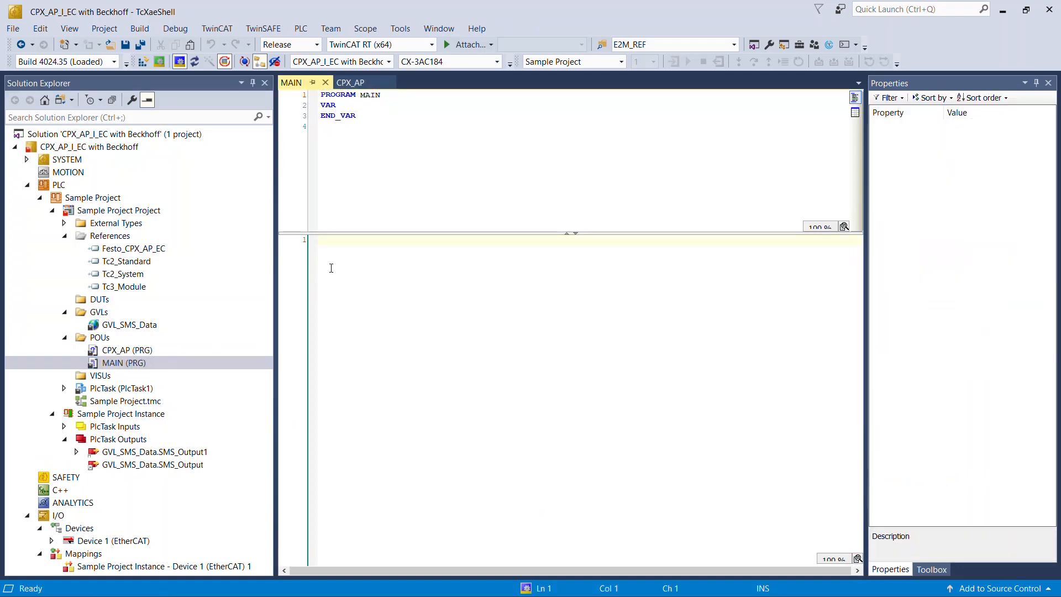
type("CPX")
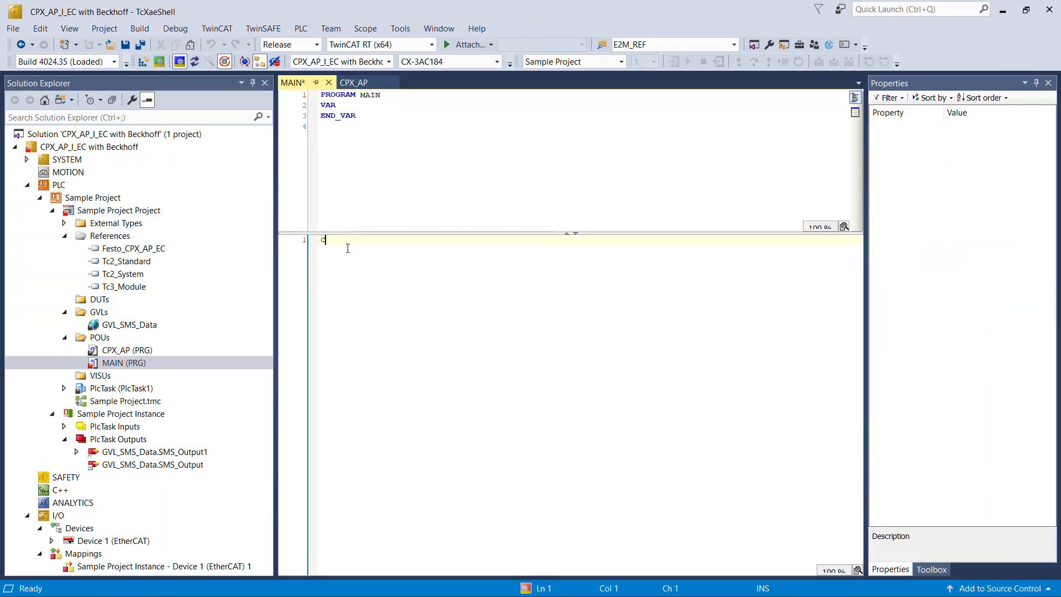
type("_AP();")
key("Return")
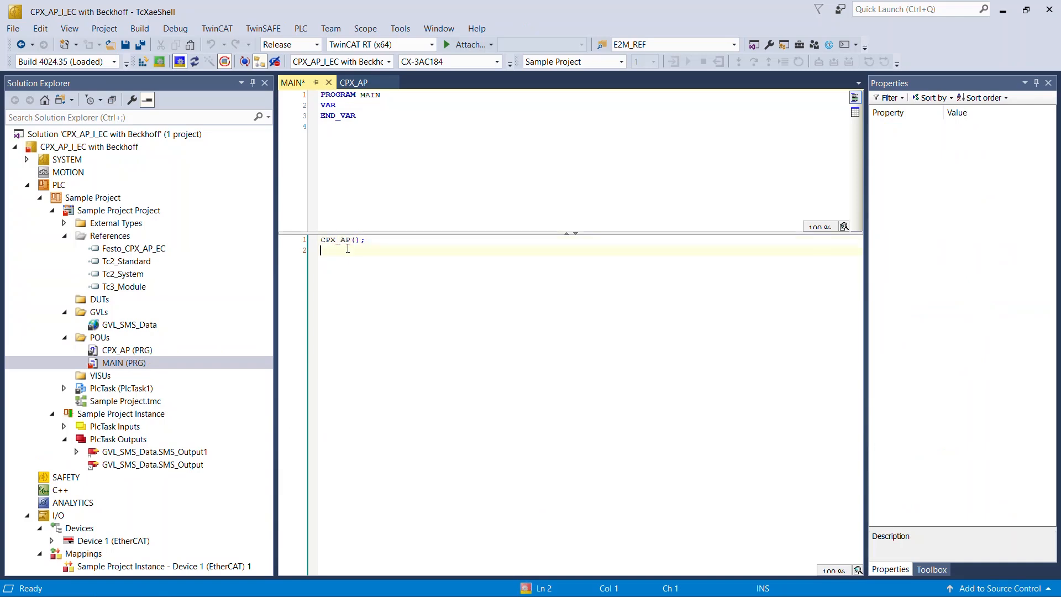
- Insert an empty box in the first network of CPX_AP and assign it the CPXAP_Diag function block from the Festo_CPX_AP_EC library
double_click(138, 352)
right_click(388, 264)
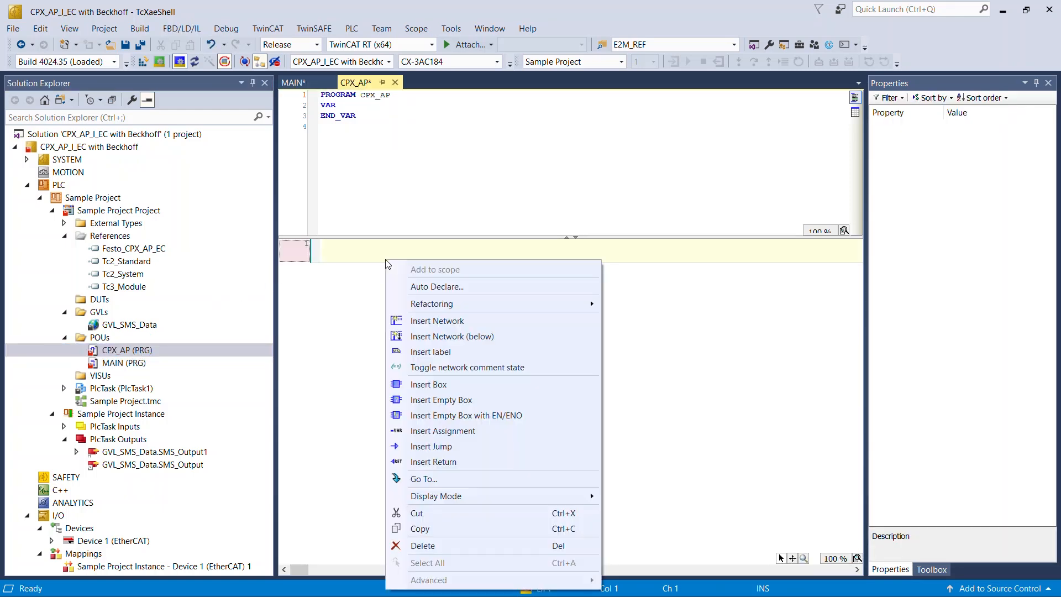
left_click(435, 400)
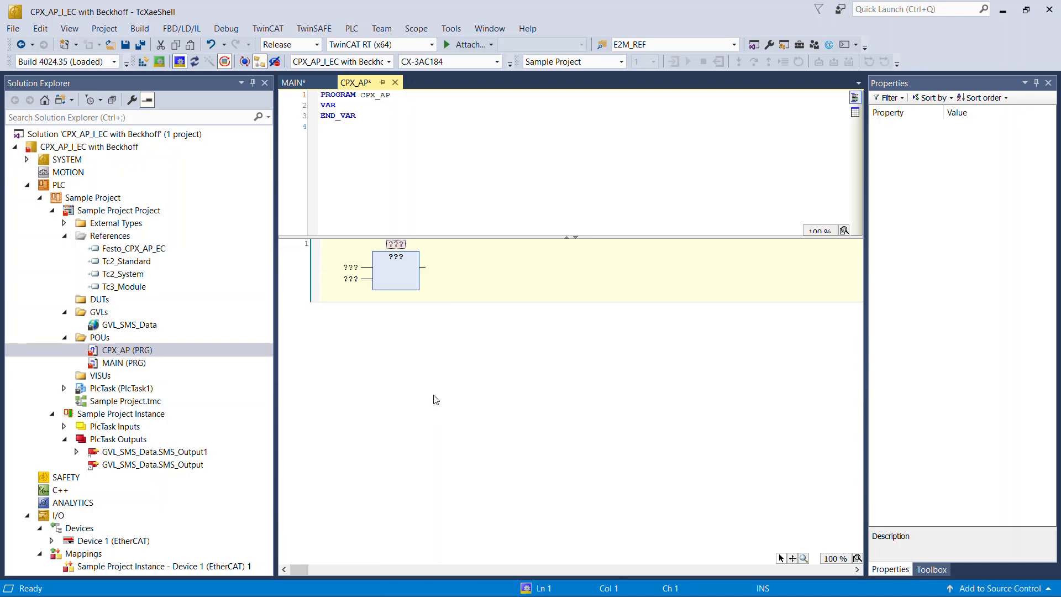
left_click(402, 262)
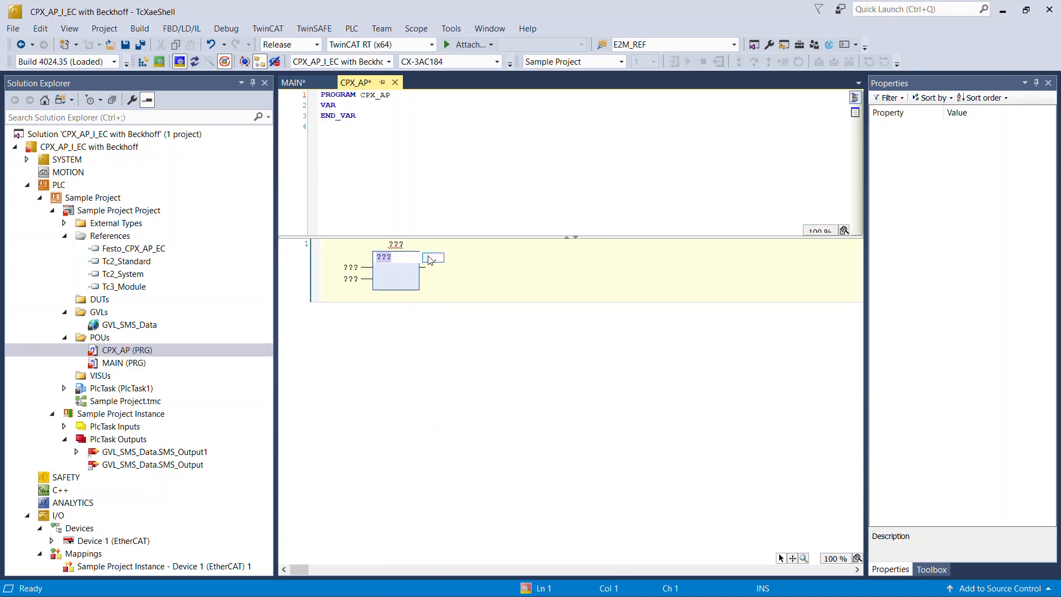
left_click(432, 260)
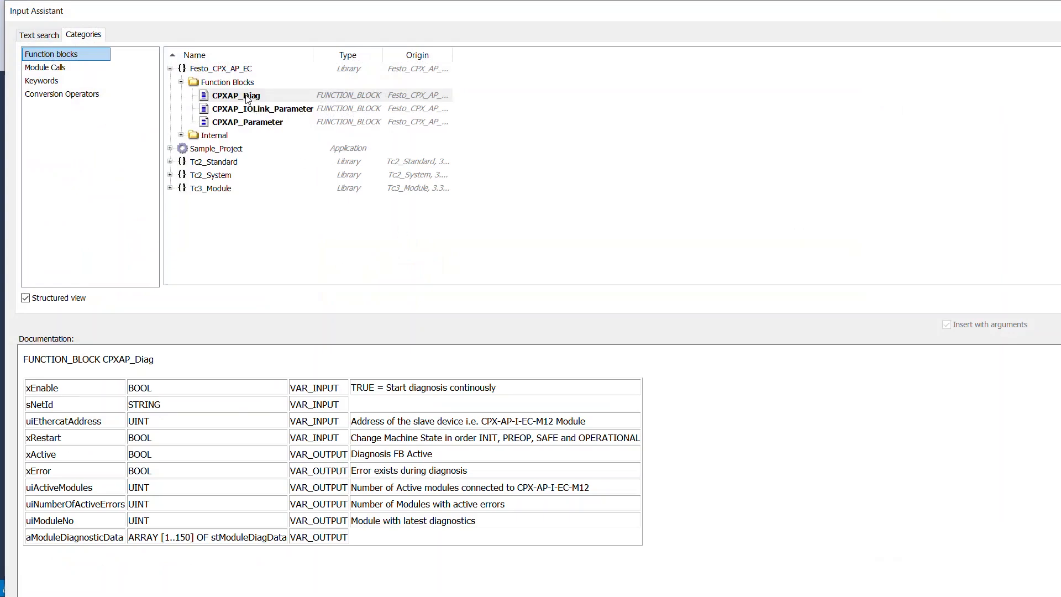
double_click(247, 96)
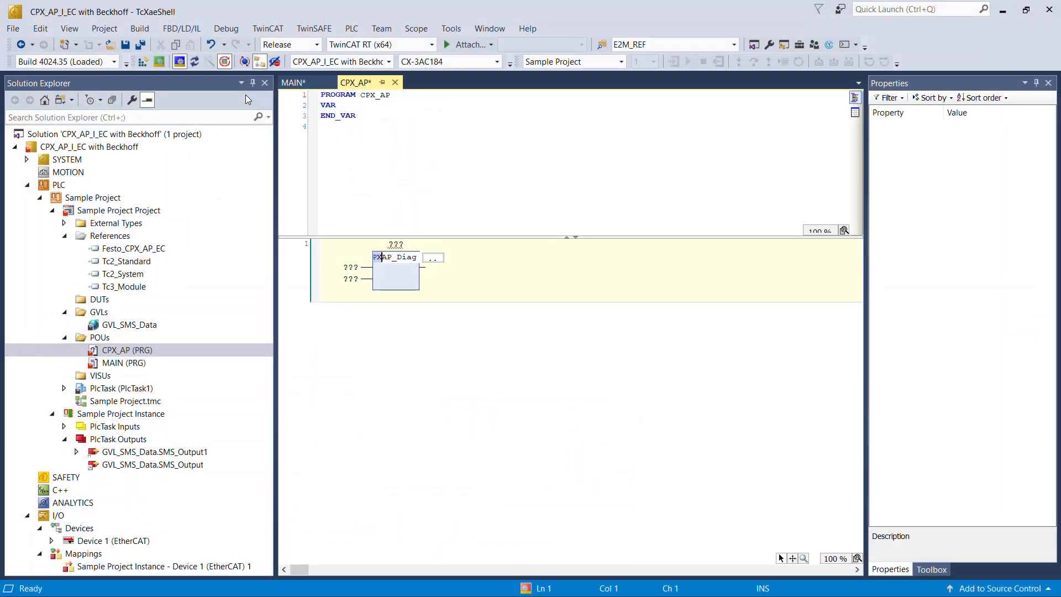
key("Return")
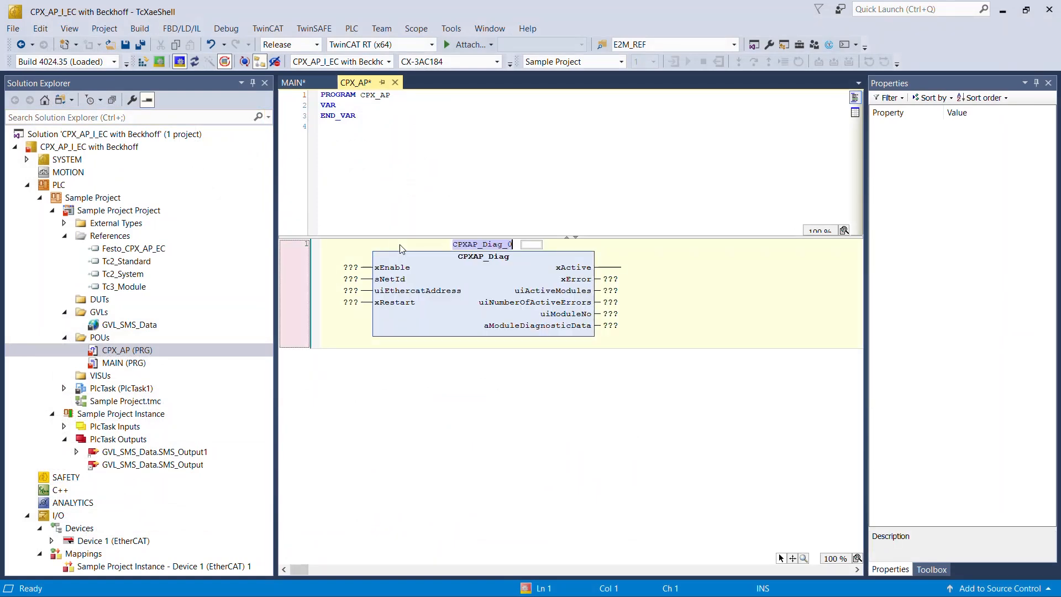
- Name the function block instance CPXAP_Diag_Block and declare it as a VAR of type CPXAP_Diag
left_click(512, 245)
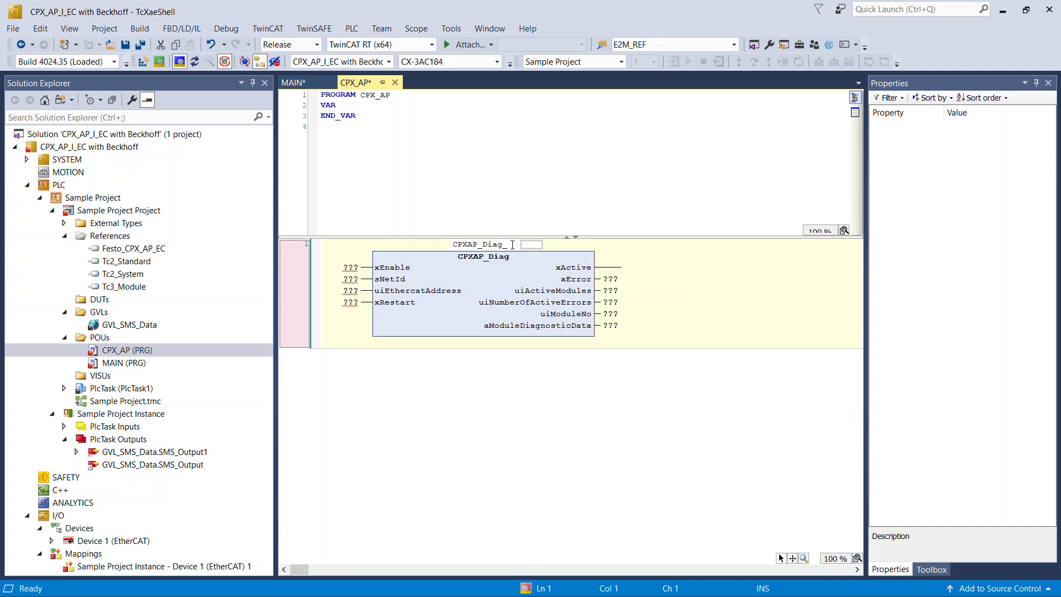
type("Block")
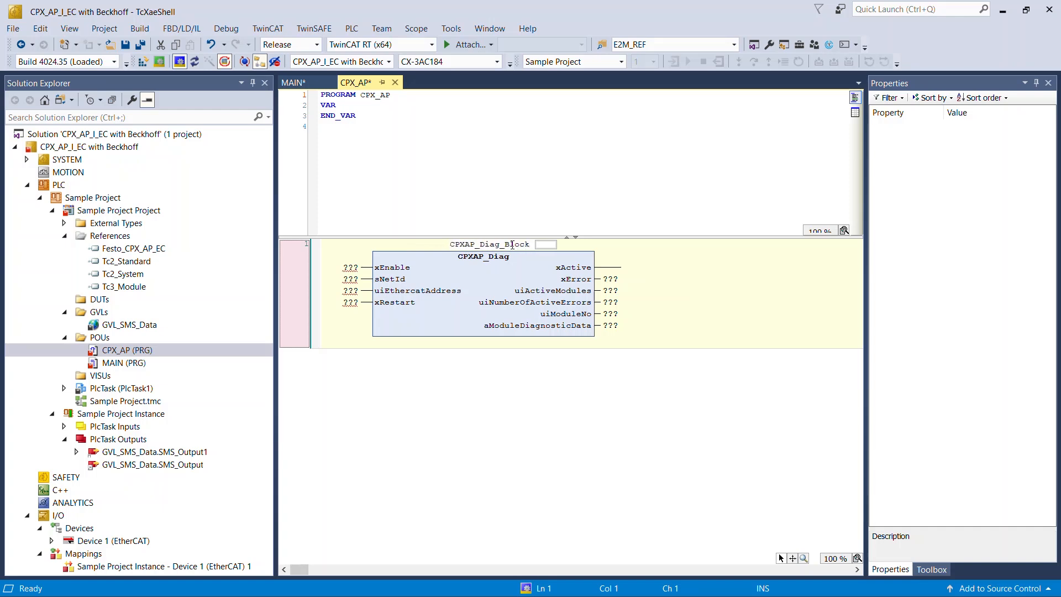
key("Return")
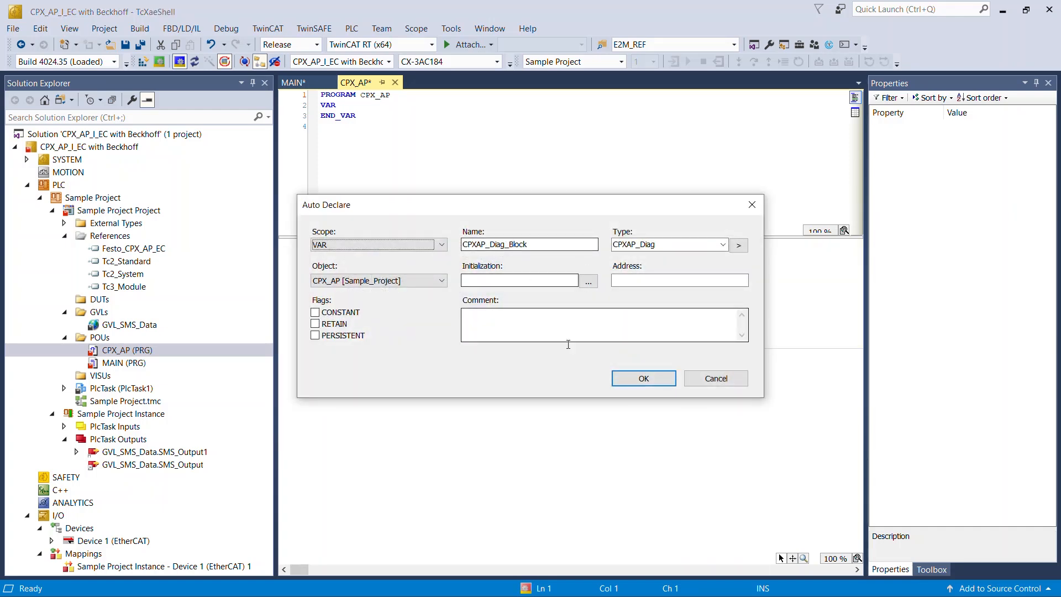
left_click(624, 381)
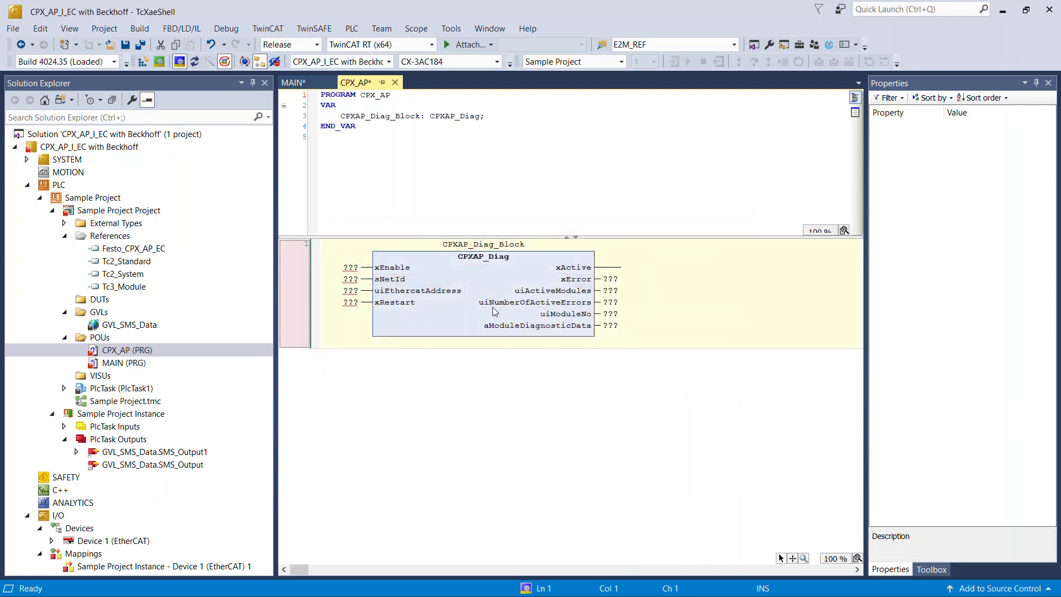
- Assign a new variable Enable to the xEnable input and declare it as a BOOL in CPX_AP
left_click(351, 268)
type("Enable")
key("Return")
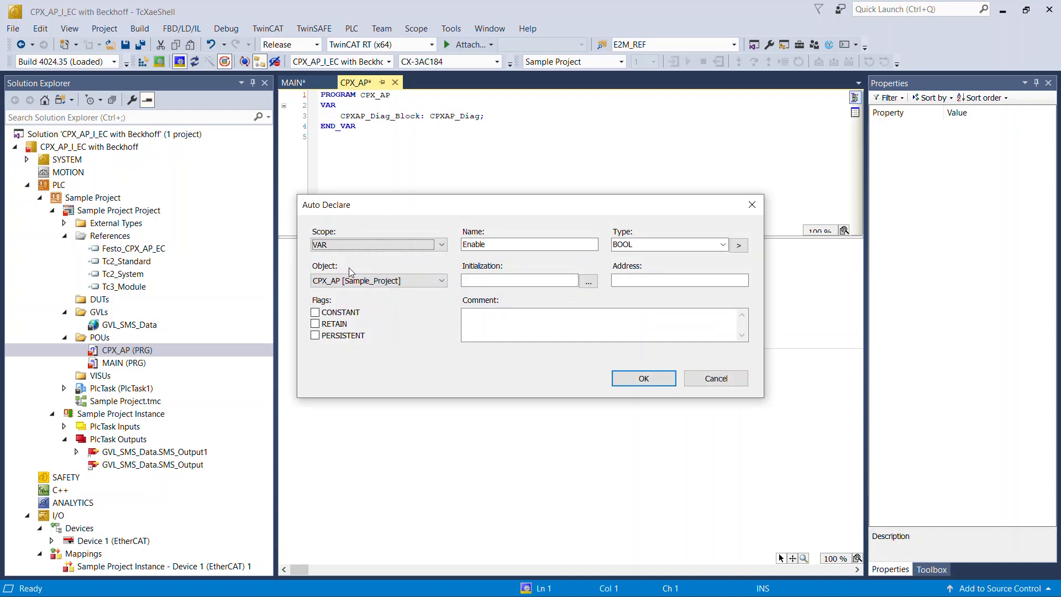
left_click(629, 380)
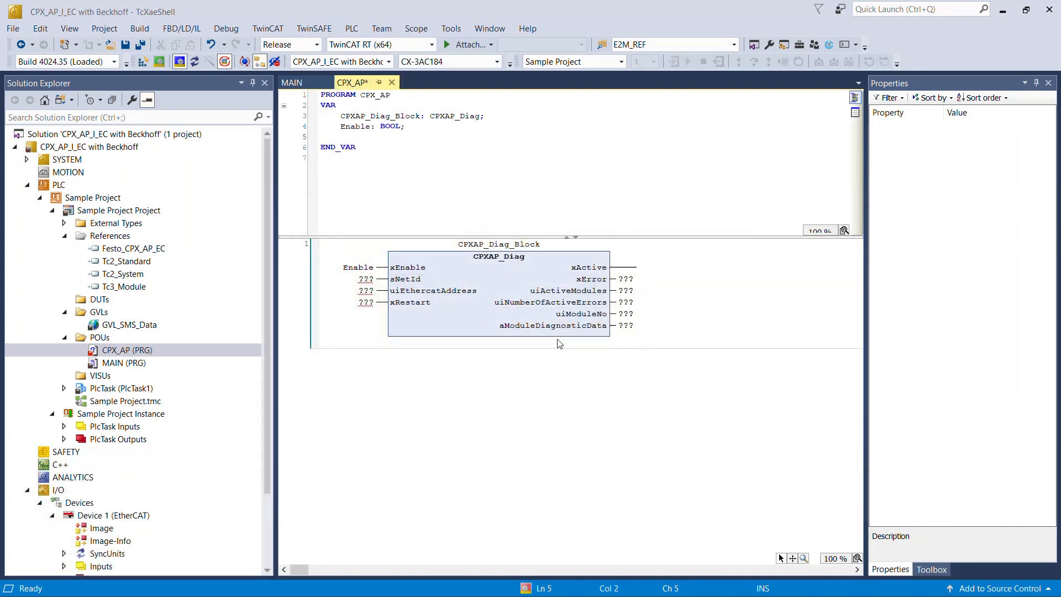
- Copy the NetId of Device 1 (EtherCAT) from its EtherCAT settings and return to the CPX_AP program
left_click(203, 349)
scroll(204, 349, "down", 2)
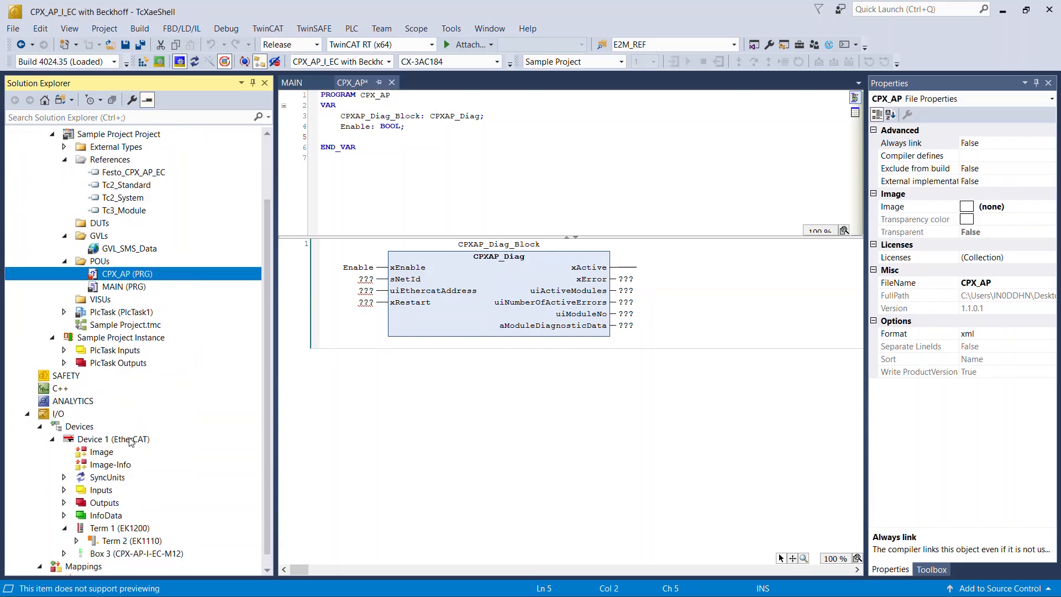
double_click(130, 440)
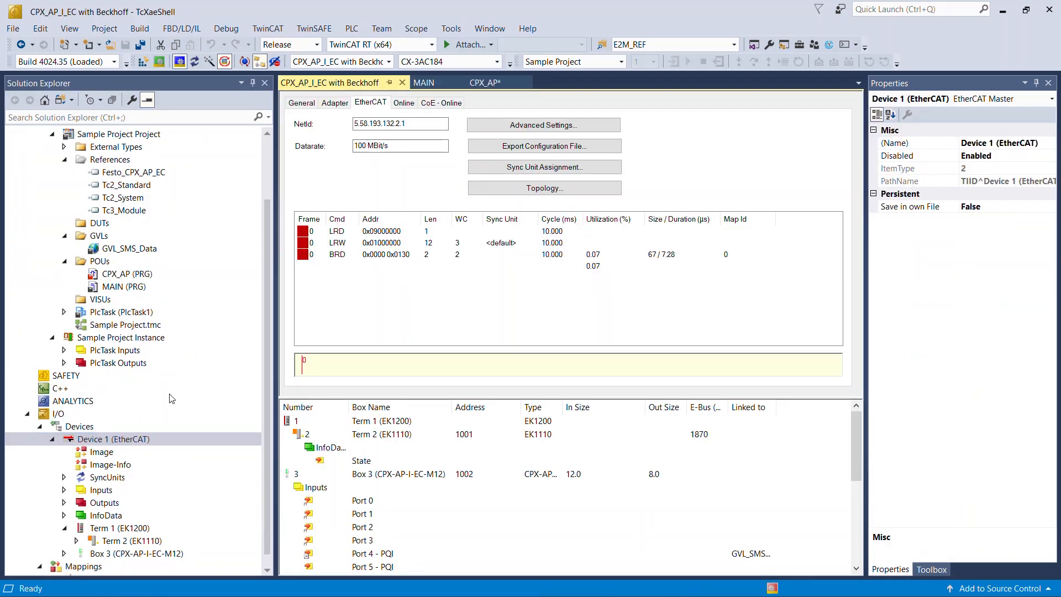
left_click(412, 123)
left_click_drag(412, 122, 355, 125)
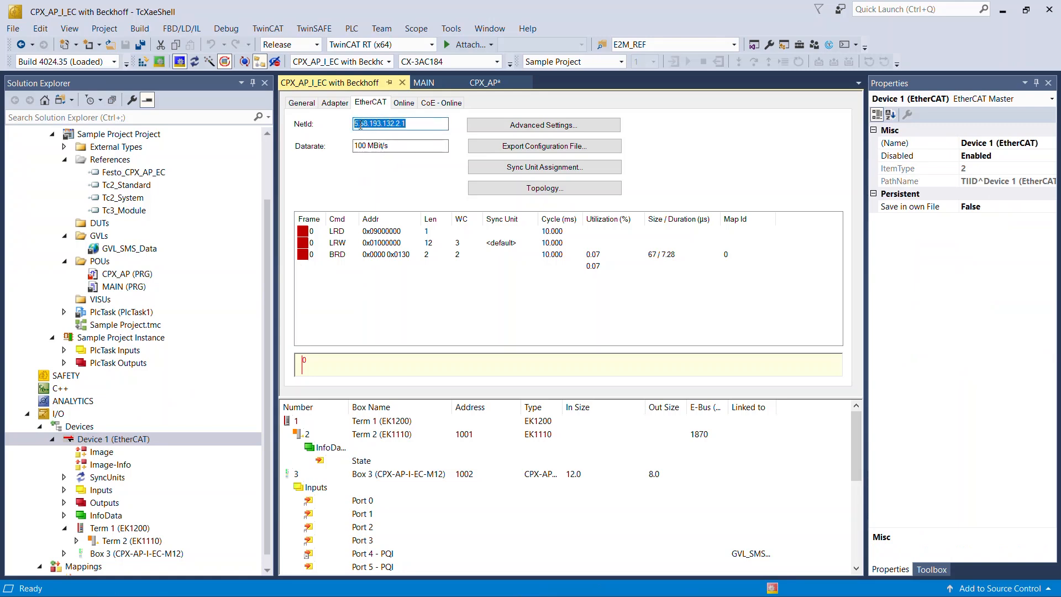
right_click(356, 125)
left_click(377, 164)
left_click(402, 83)
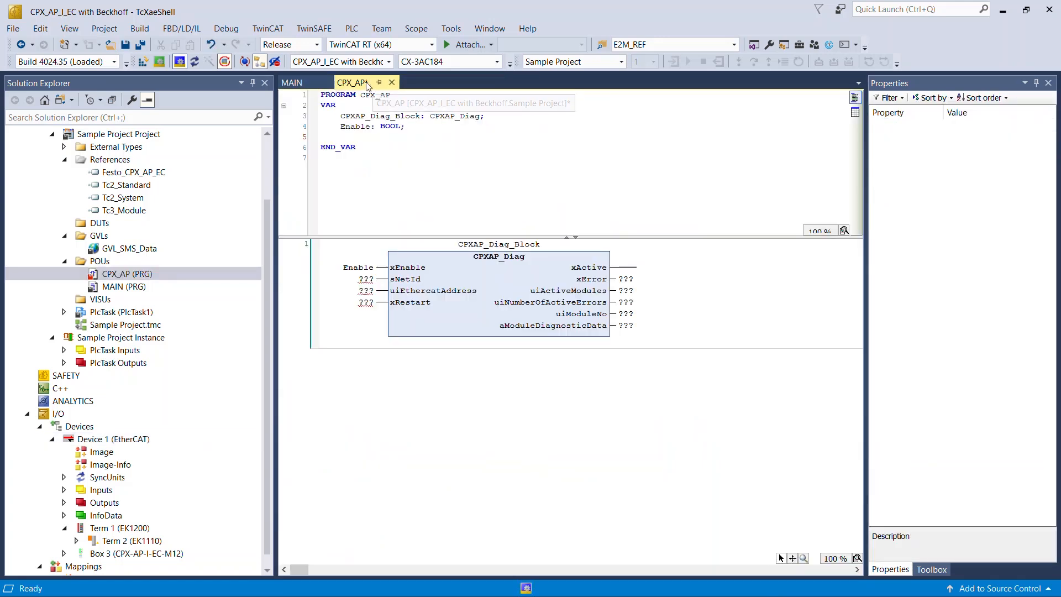
- Assign a new variable NetID to the sNetId input and declare it as a STRING initialized to '5.58.193.132.2.1'
left_click(370, 280)
type("NetID")
key("Return")
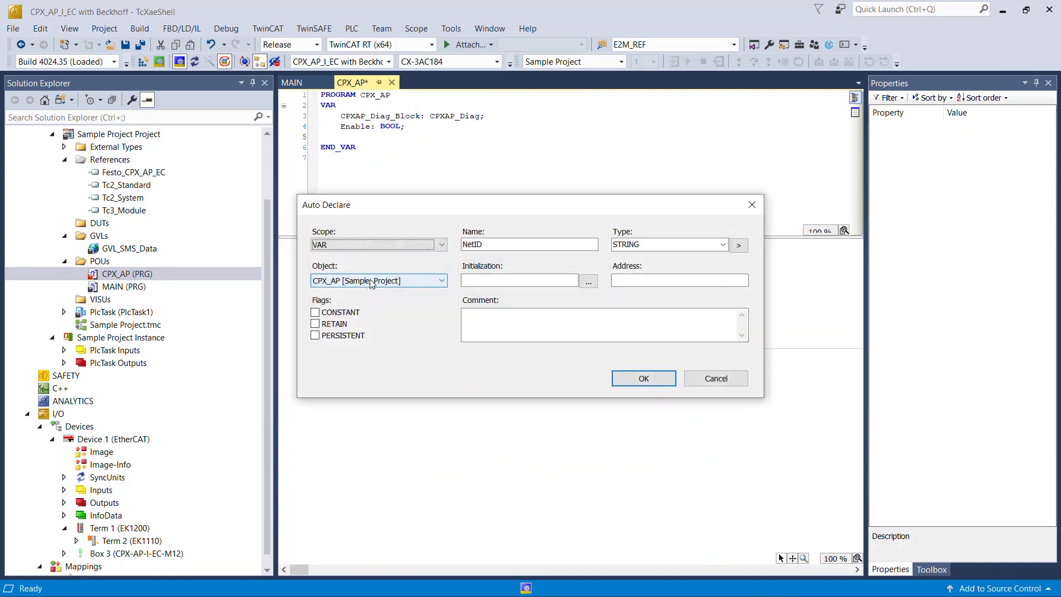
left_click(588, 283)
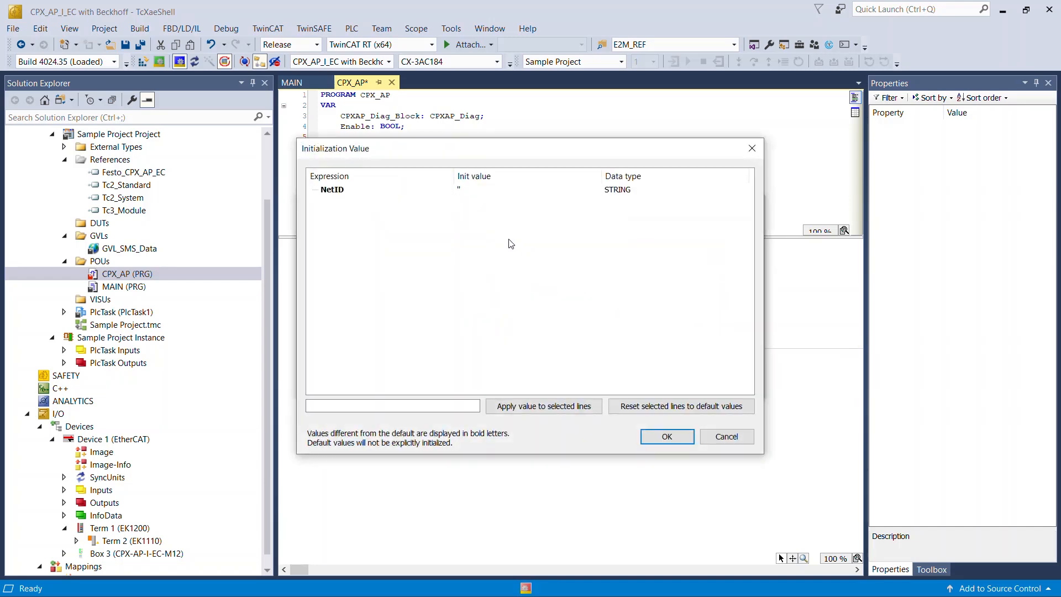
left_click(461, 189)
left_click(459, 189)
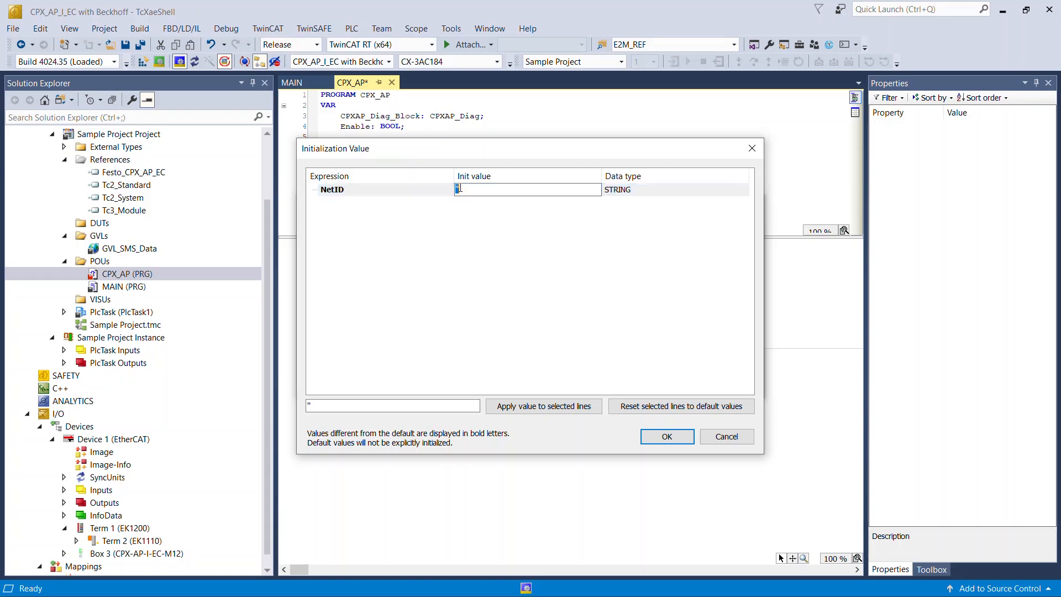
key("ctrl+v")
left_click(657, 436)
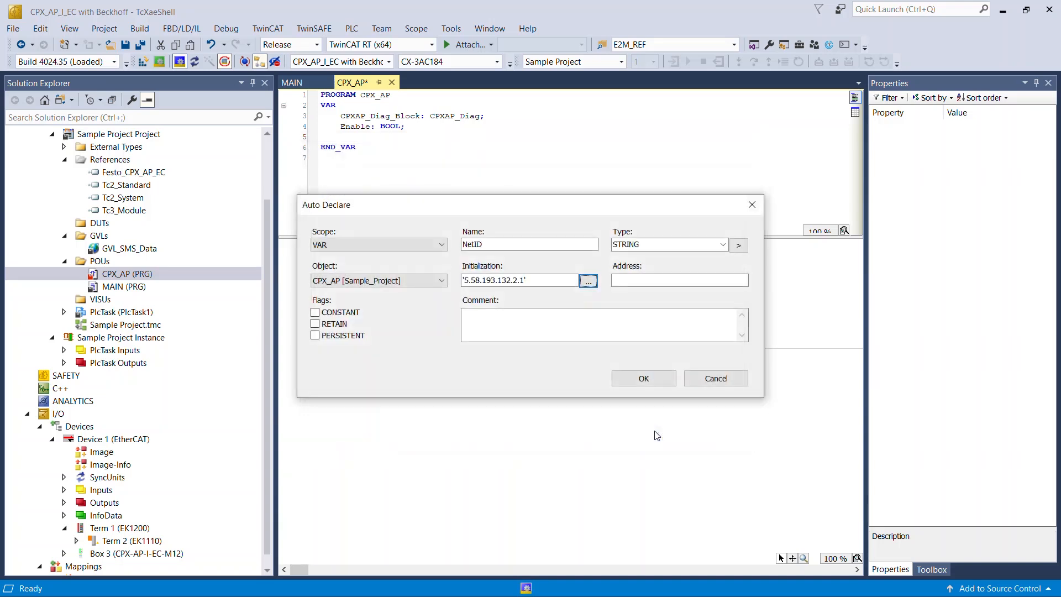
left_click(634, 380)
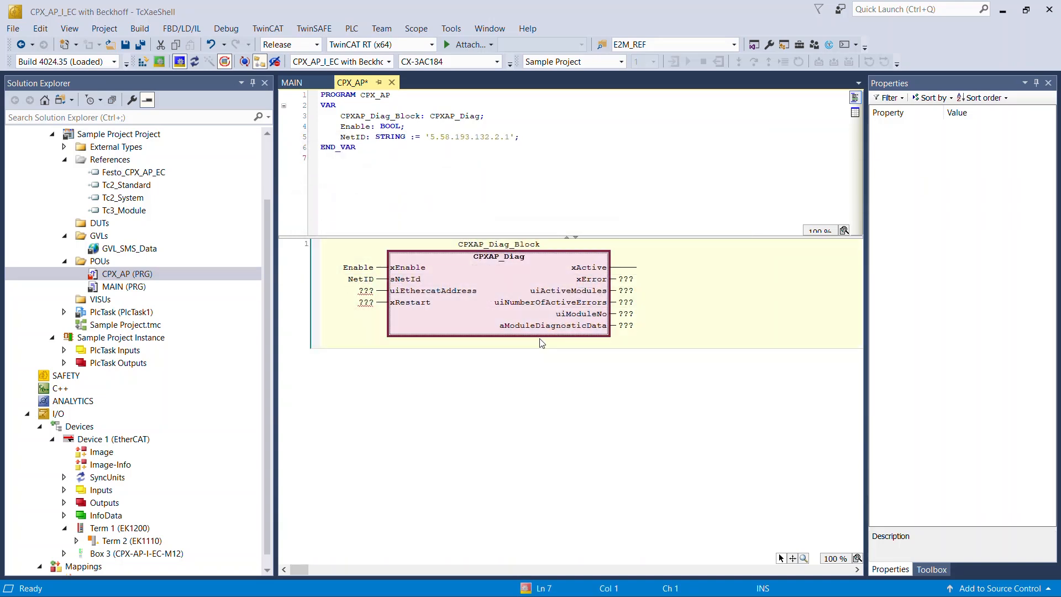
- Copy the EtherCAT address of Box 3 (CPX-AP-I-EC-M12) and return to the CPX_AP program
left_click(157, 363)
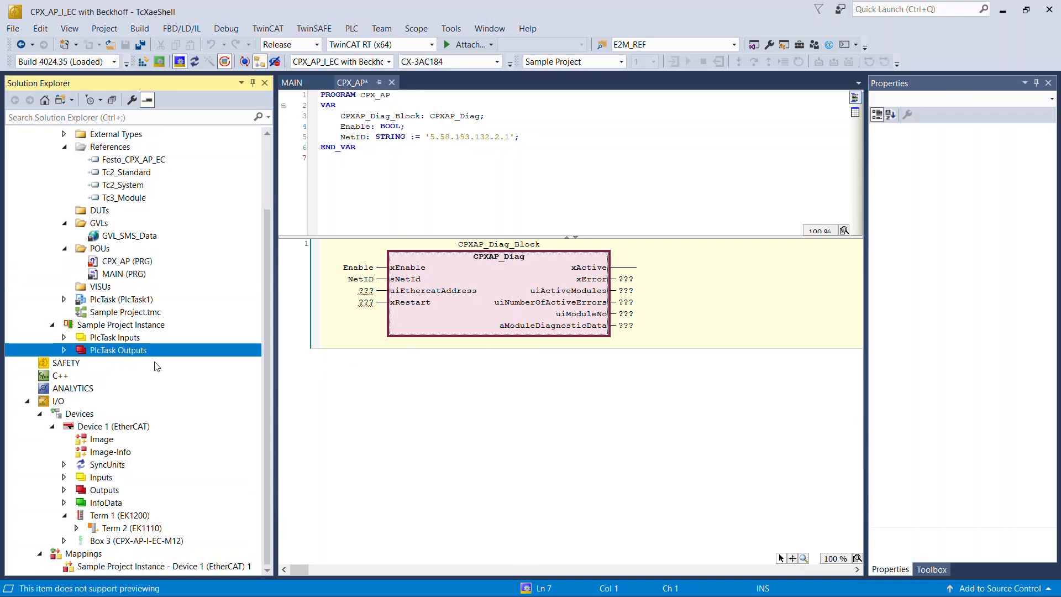
left_click(147, 542)
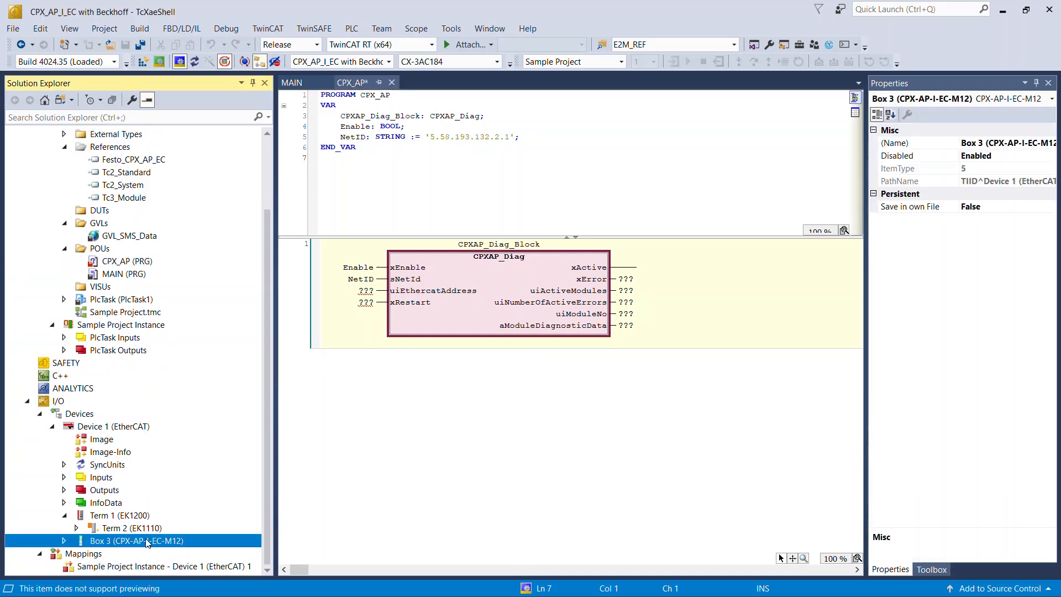
double_click(147, 541)
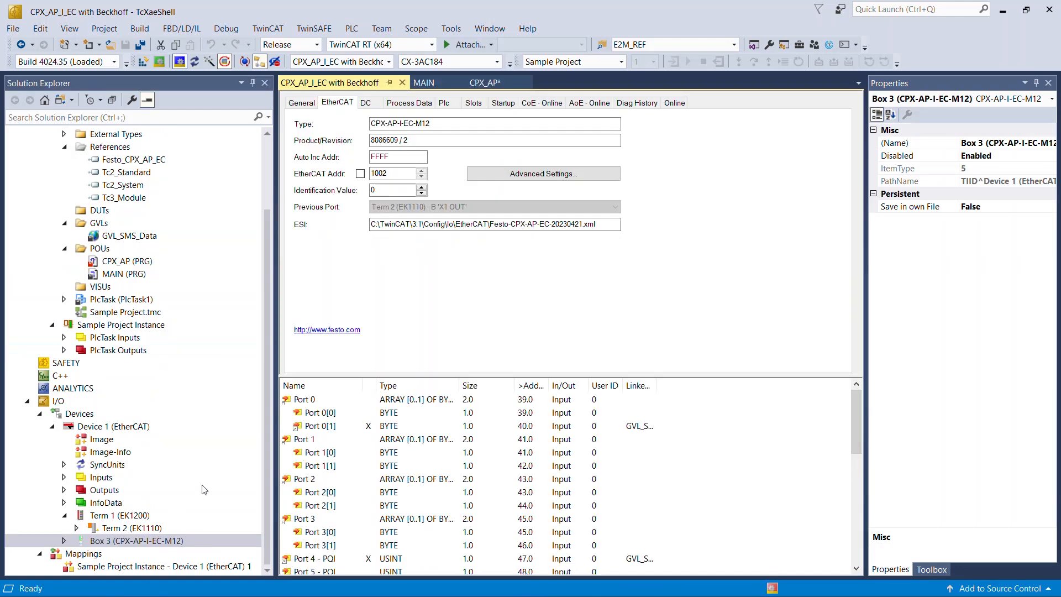
left_click_drag(392, 176, 370, 175)
right_click(376, 174)
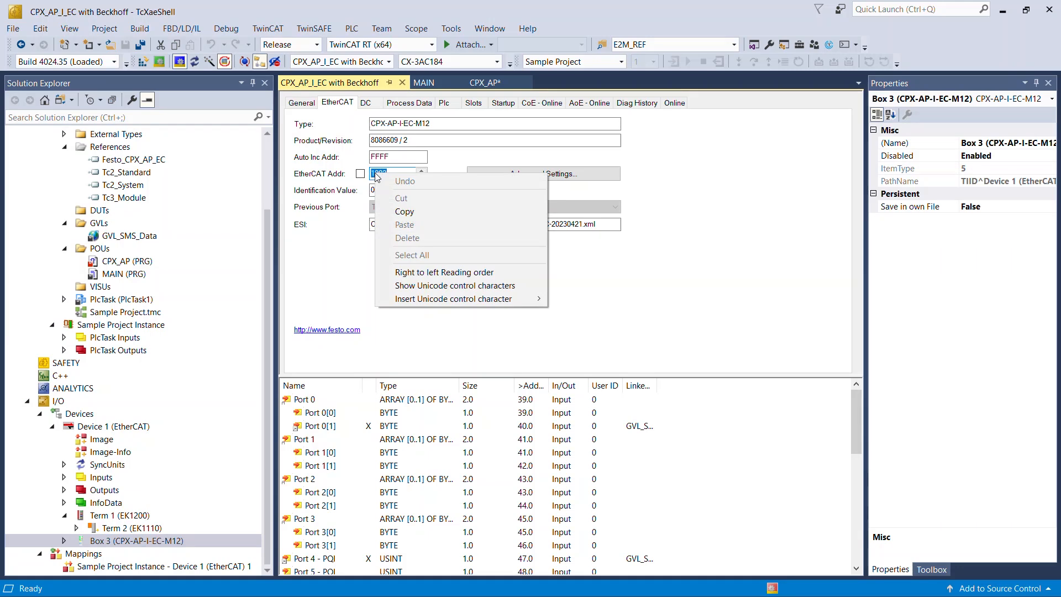
left_click(403, 213)
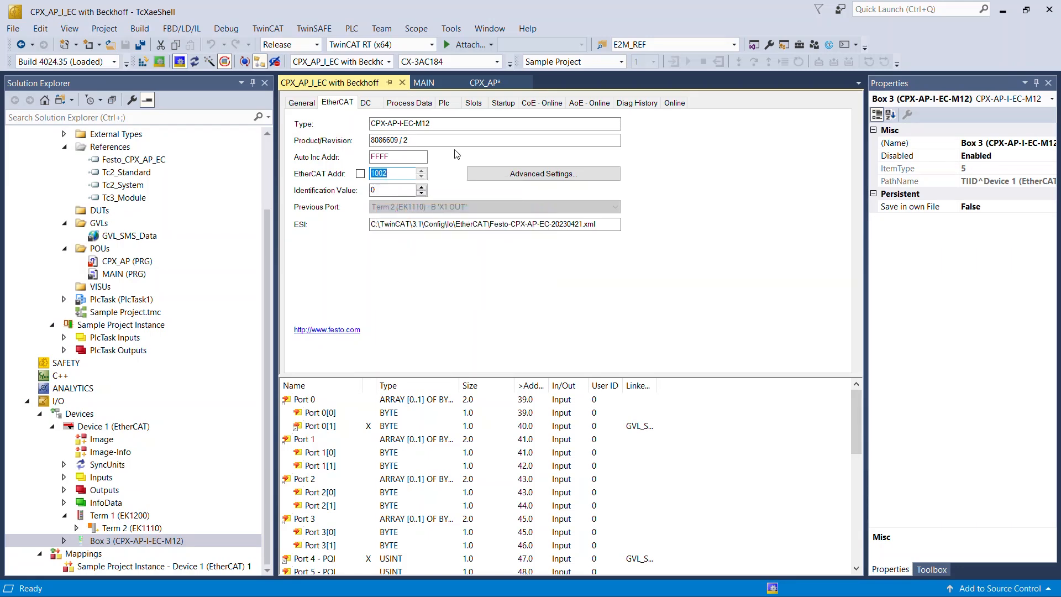
left_click(480, 84)
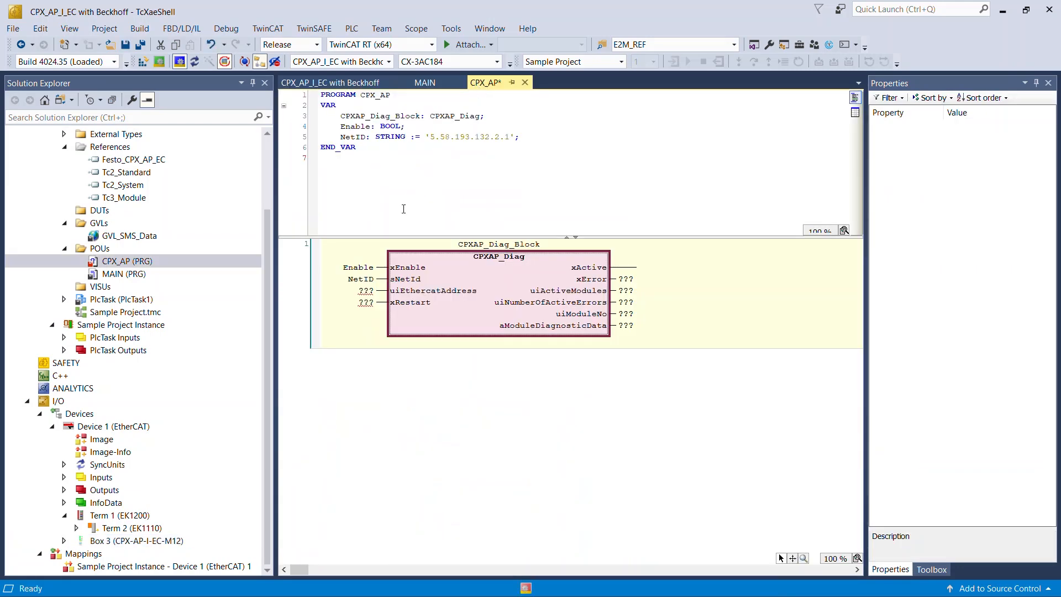
- Assign EtherCat_Add, declared as a UINT initialized to 1002, to the uiEthercatAddress input, and assign the variable Restart to xRestart
left_click(366, 292)
type("EtherCat_Add")
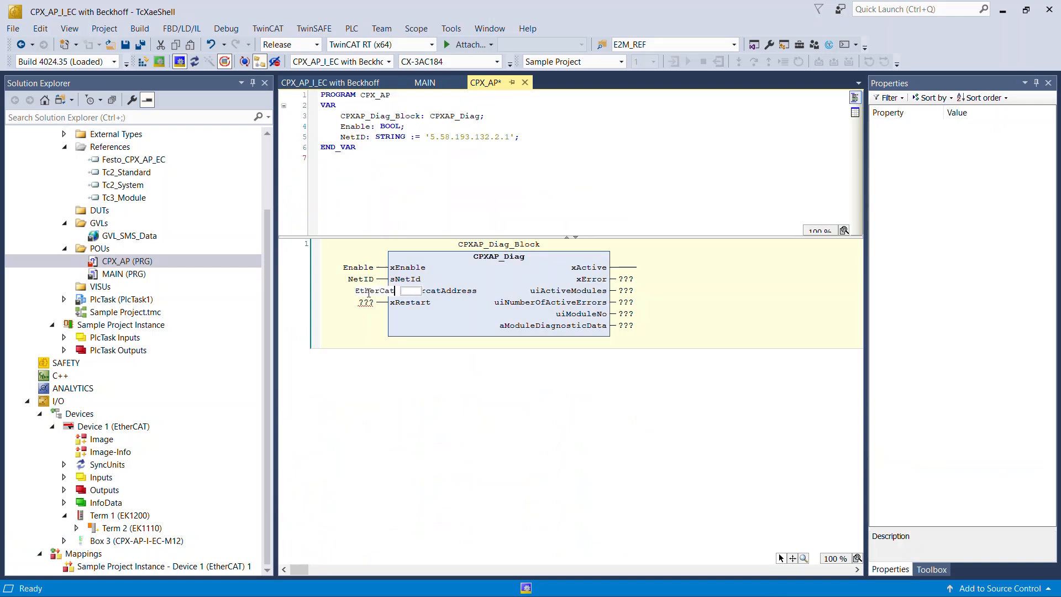
key("Return")
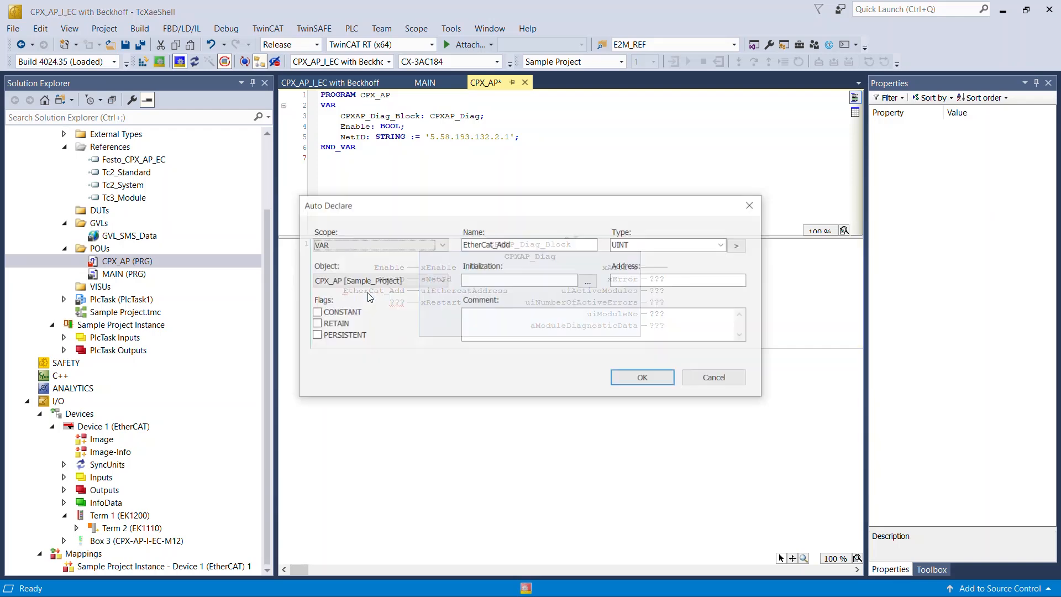
left_click(492, 282)
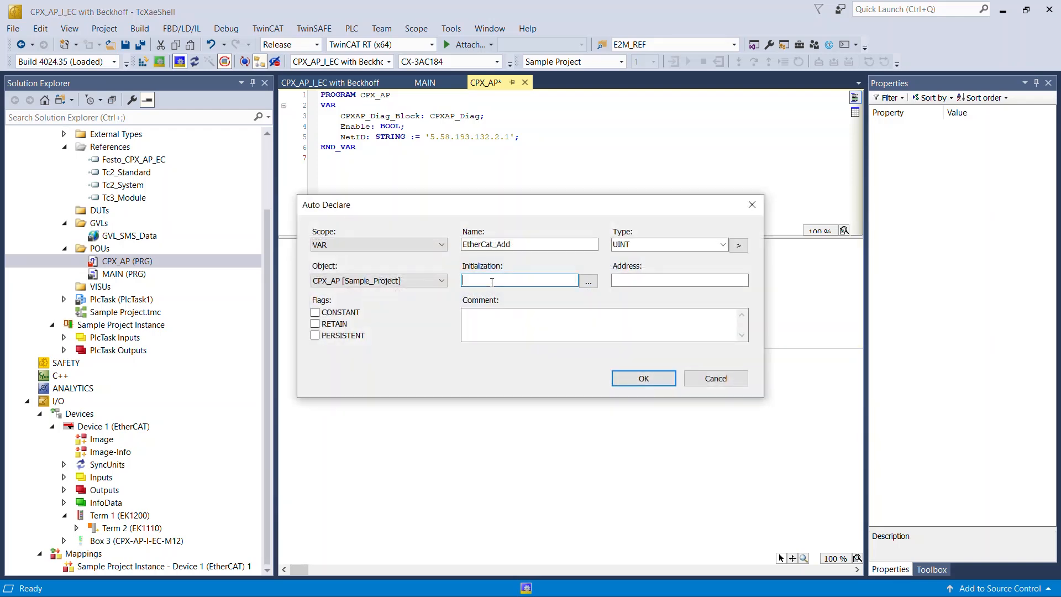
type("1002")
left_click(626, 379)
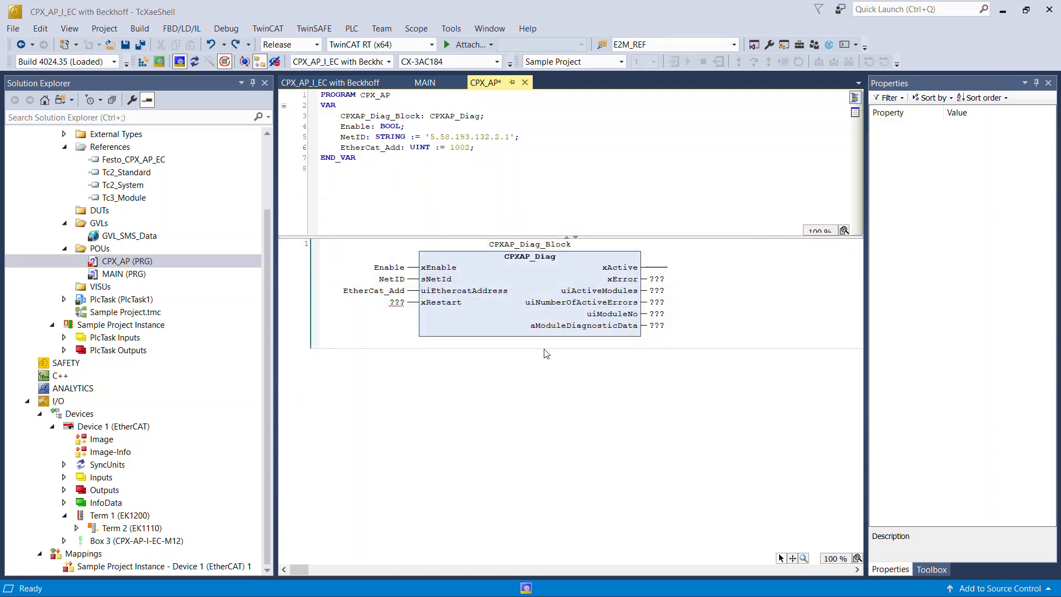
left_click(396, 304)
type("Restart")
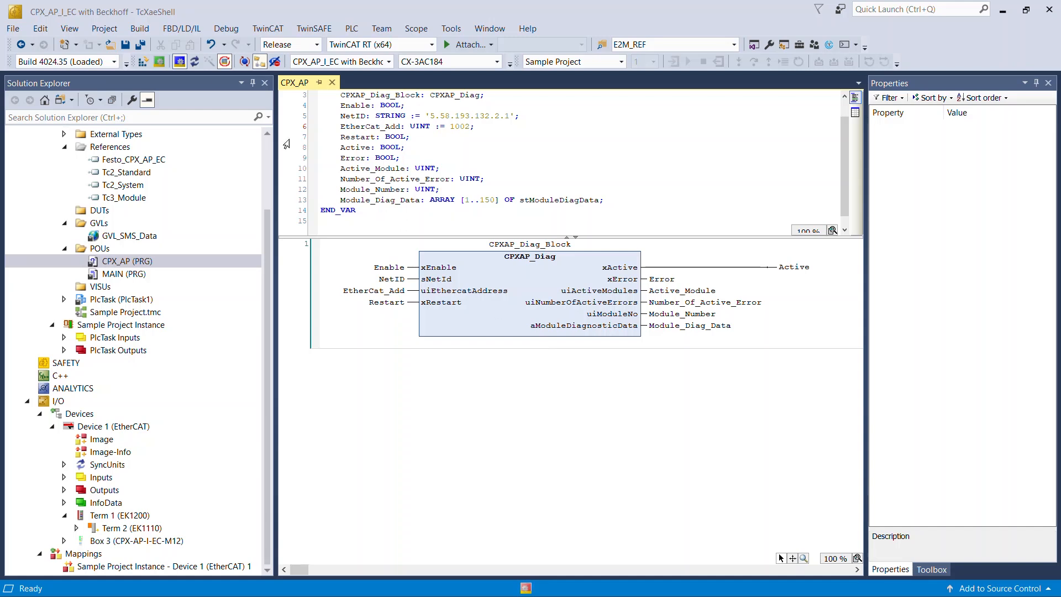
- Build the solution and activate the configuration, restarting the TwinCAT system in Run Mode
left_click(139, 28)
left_click(171, 44)
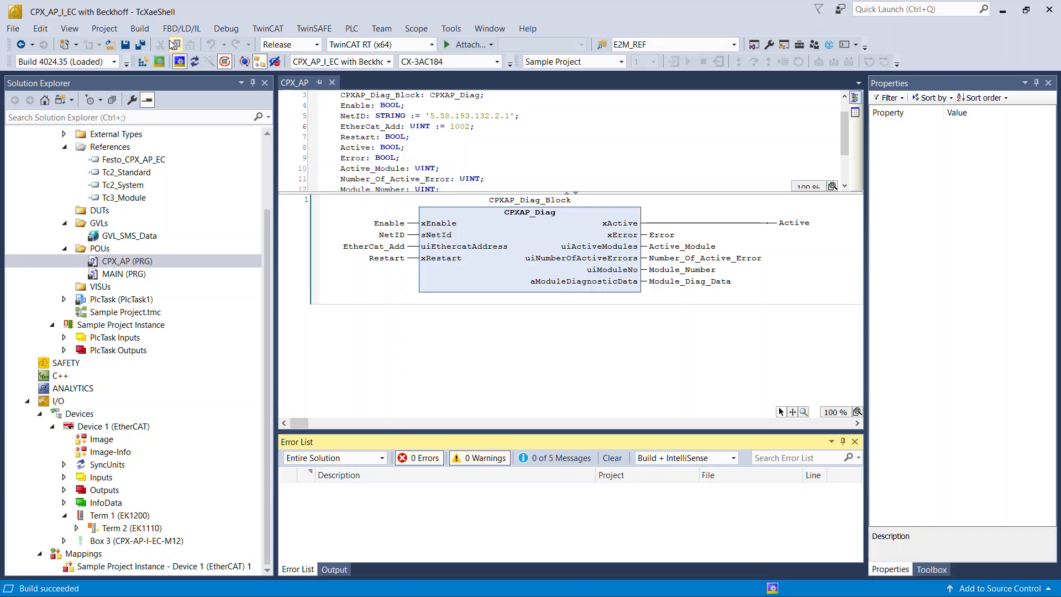
left_click(159, 61)
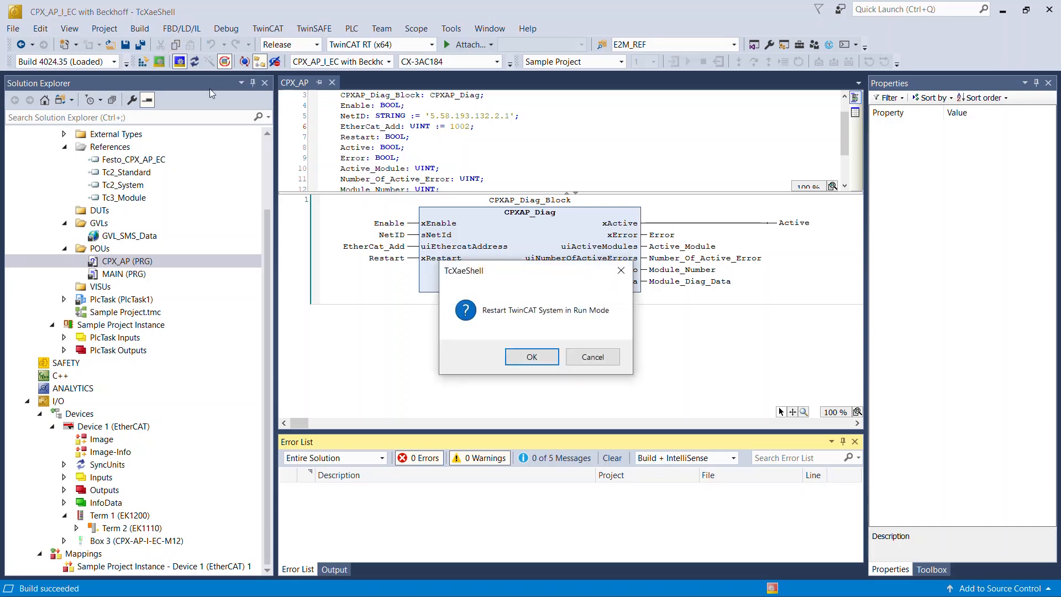
left_click(523, 357)
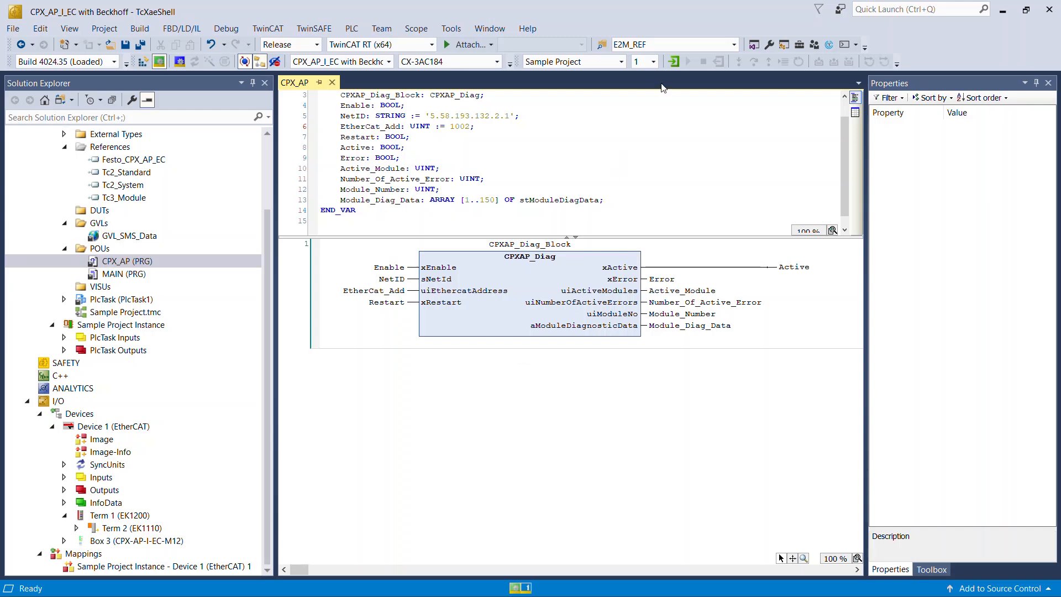
- Log in to the PLC and set the Enable variable of the CPXAP_Diag block to TRUE
left_click(674, 61)
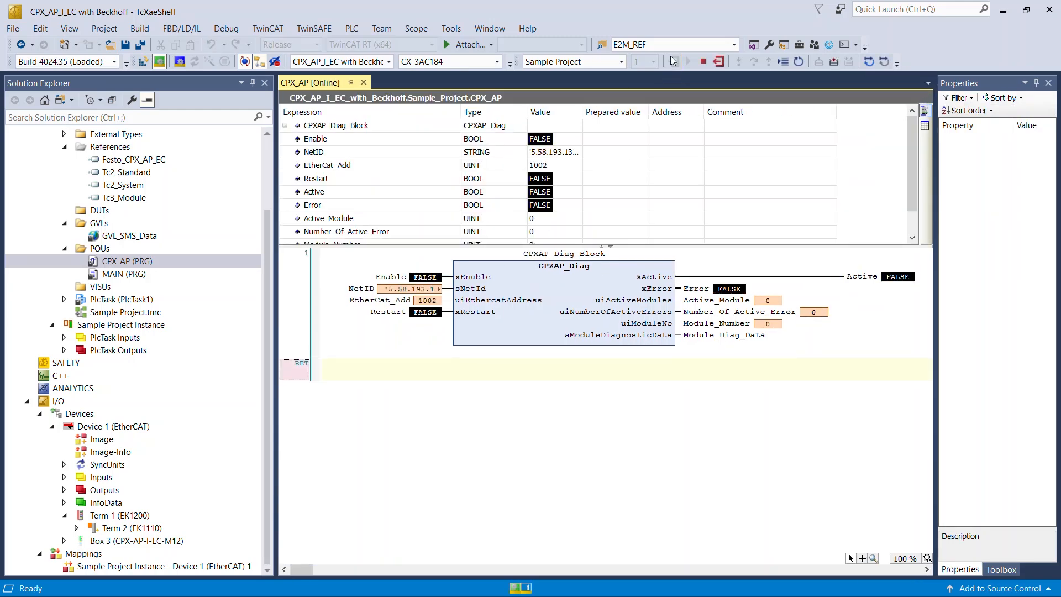
double_click(432, 278)
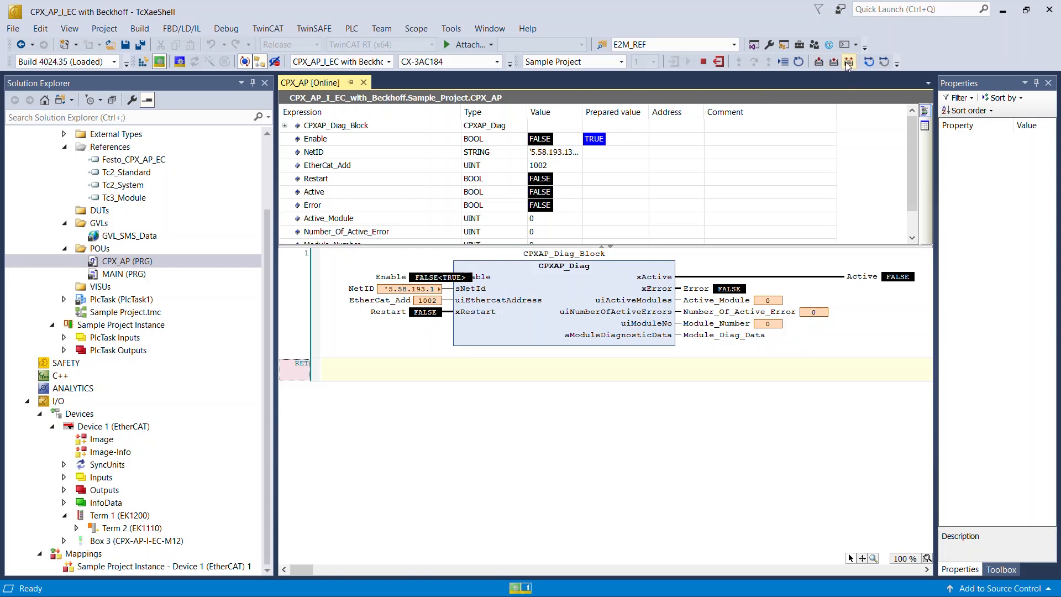
left_click(848, 63)
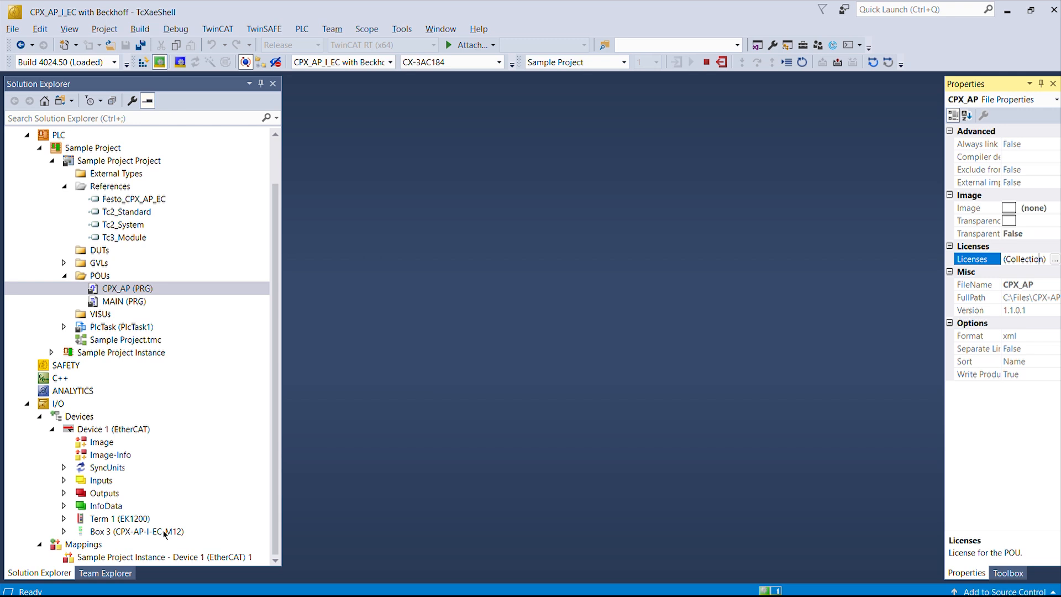
- Open the diagnosis history of Box 3 (CPX-AP-I-EC-M12) and enable Only new Messages and Auto Update
double_click(138, 531)
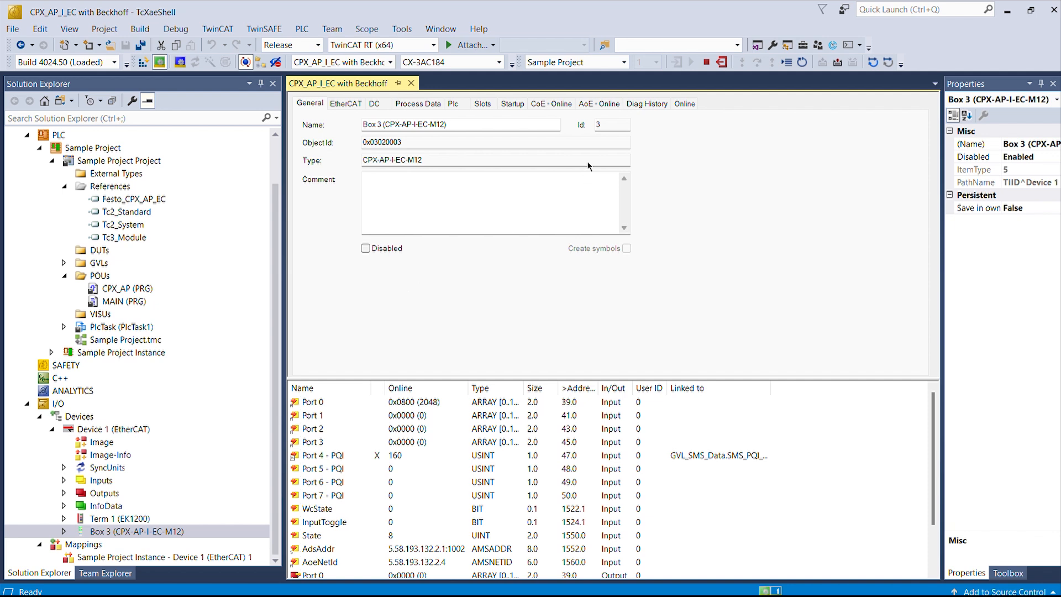
left_click(647, 103)
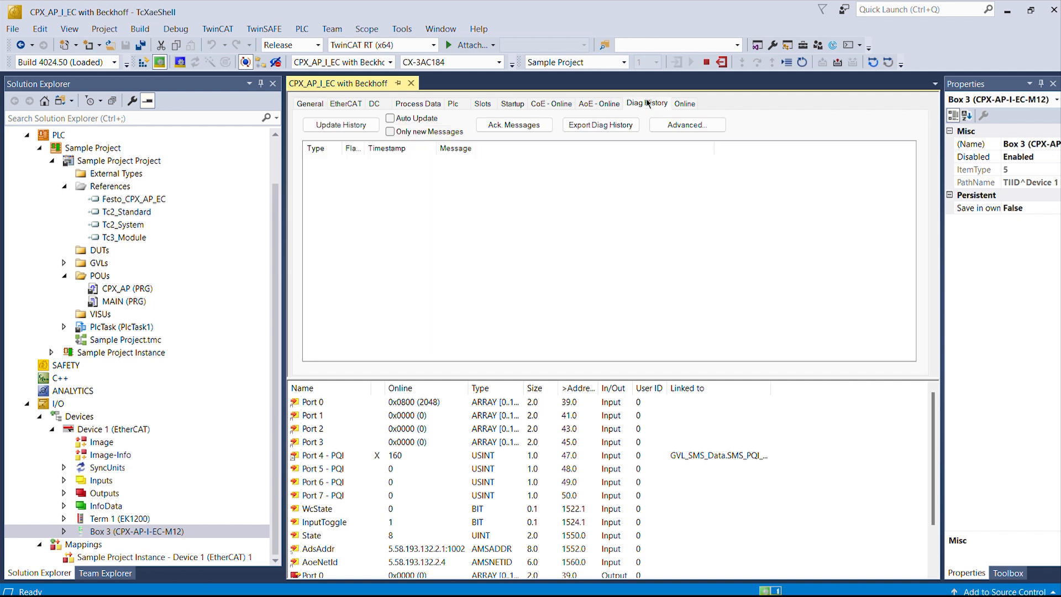
left_click(385, 131)
left_click(386, 115)
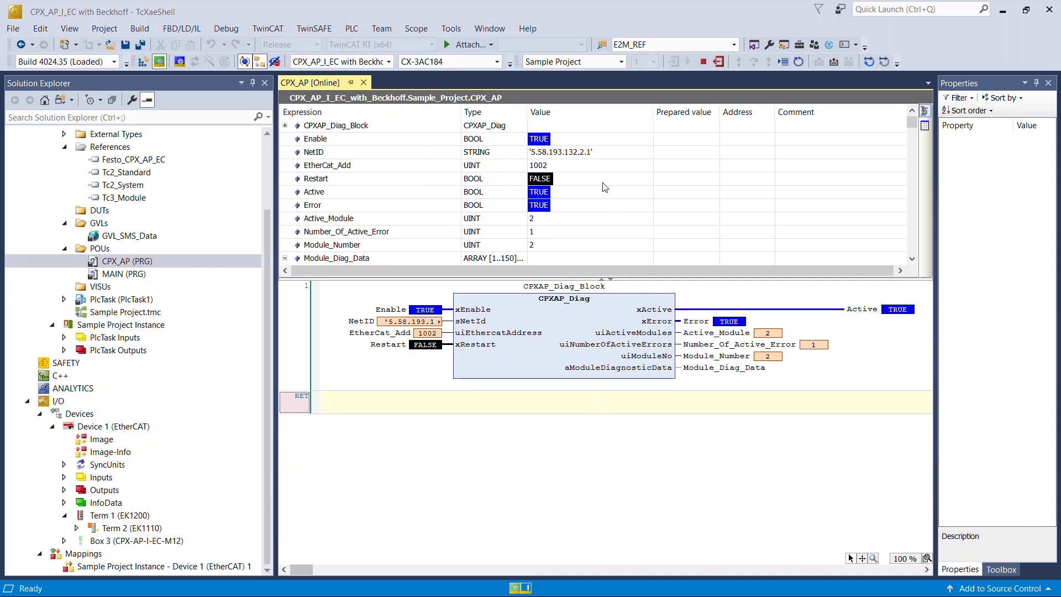
- Examine the online diagnostic data of the second module in the Module_Diag_Data array of CPX_AP
scroll(605, 188, "down", 3)
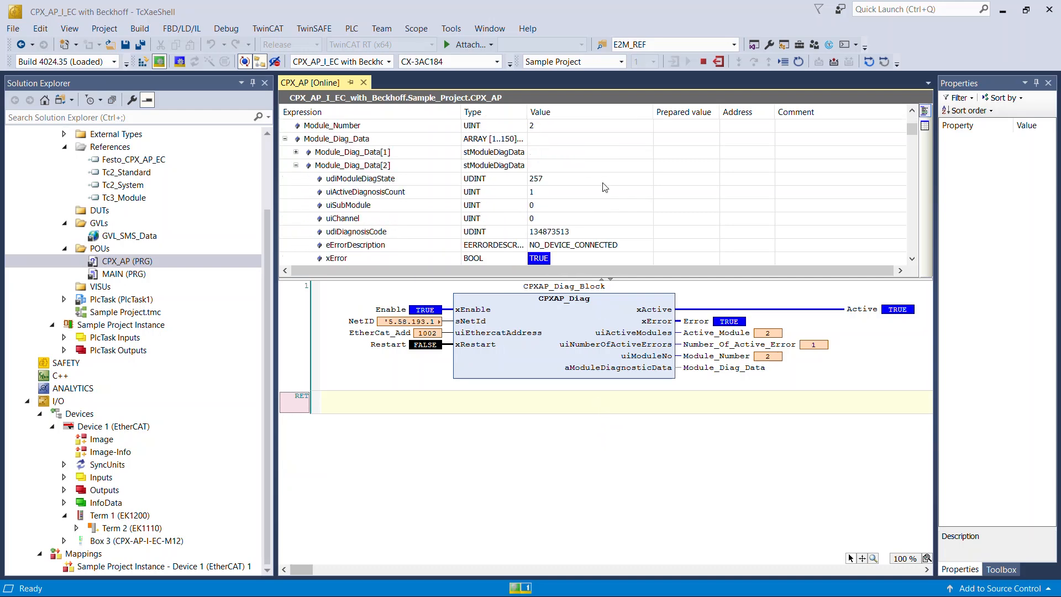